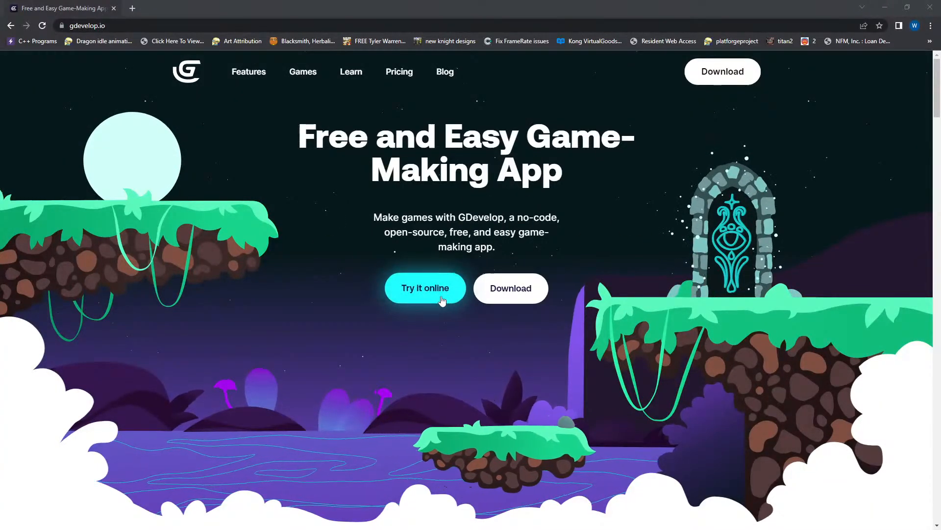
- Open the GDevelop online editor and create a new project stored in GDevelop Cloud
click(412, 296)
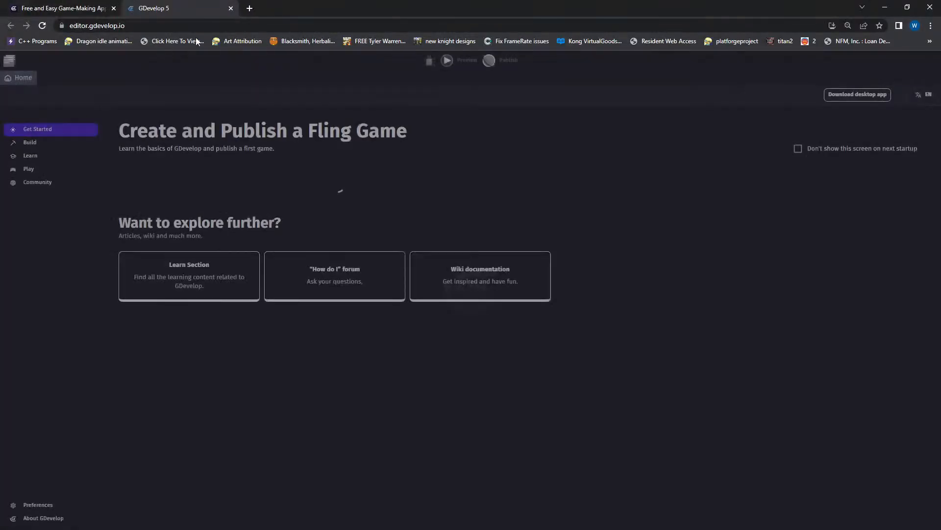
click(114, 8)
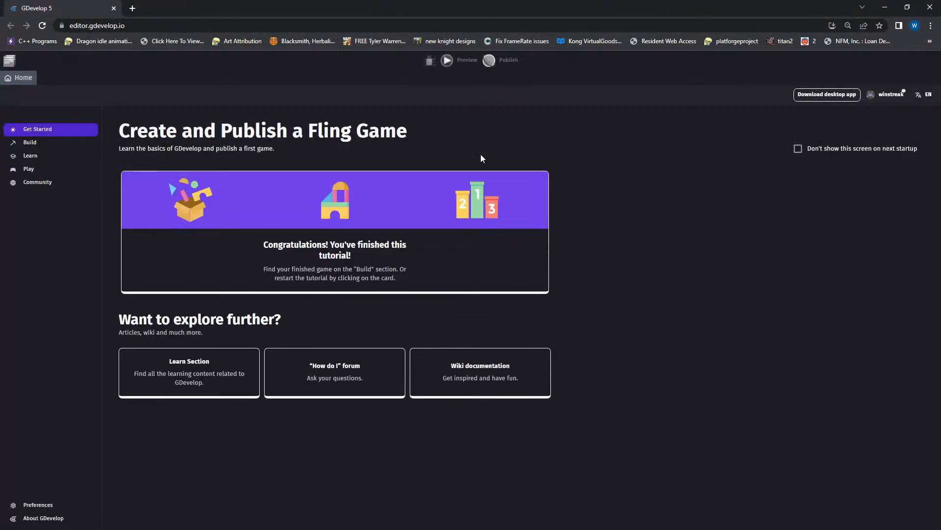
click(61, 141)
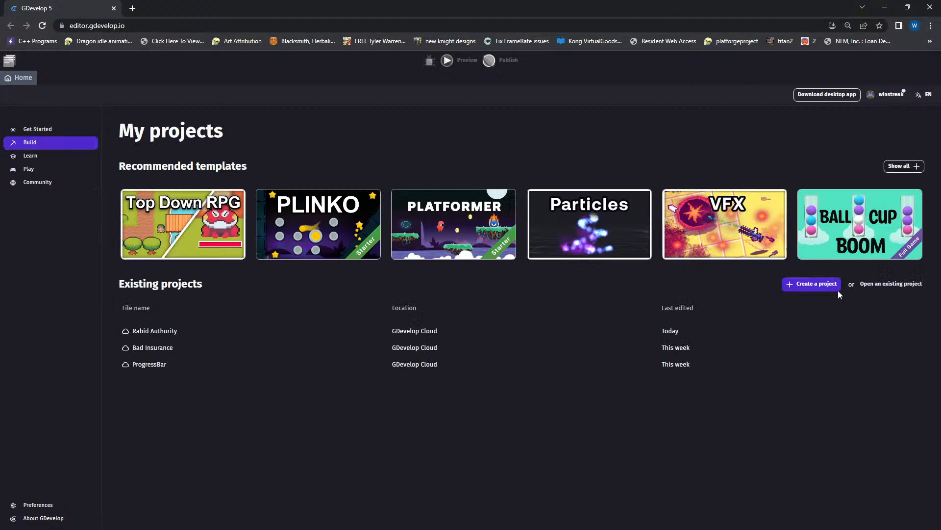
click(814, 284)
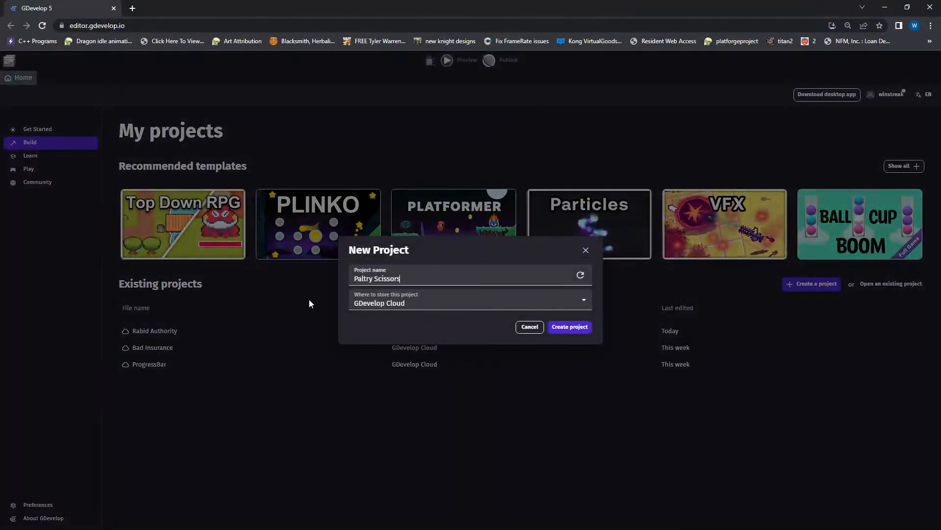
click(570, 327)
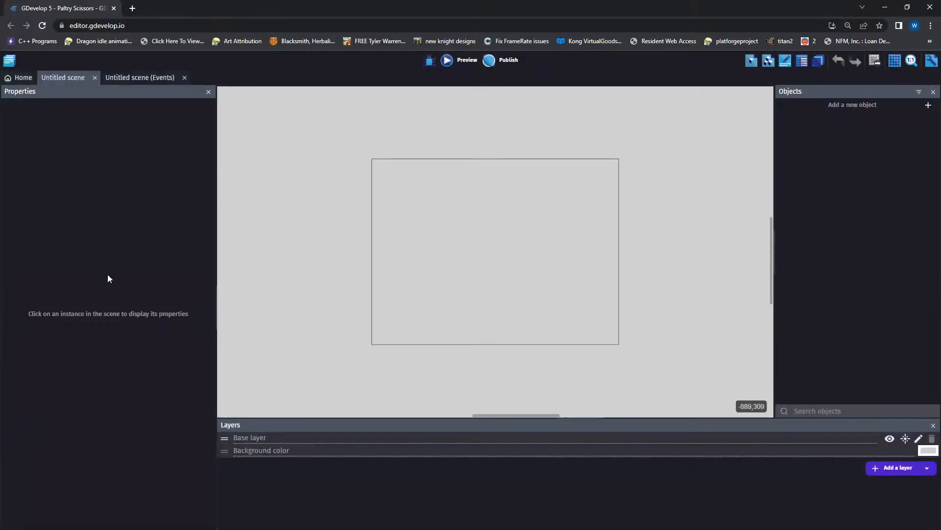
- Start adding a new object and look through the asset store results for "player"
click(845, 105)
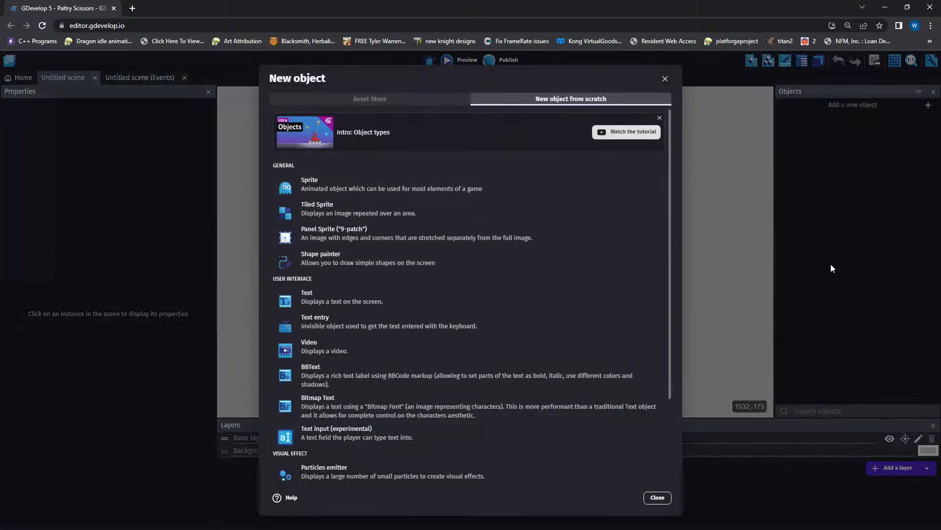
click(451, 99)
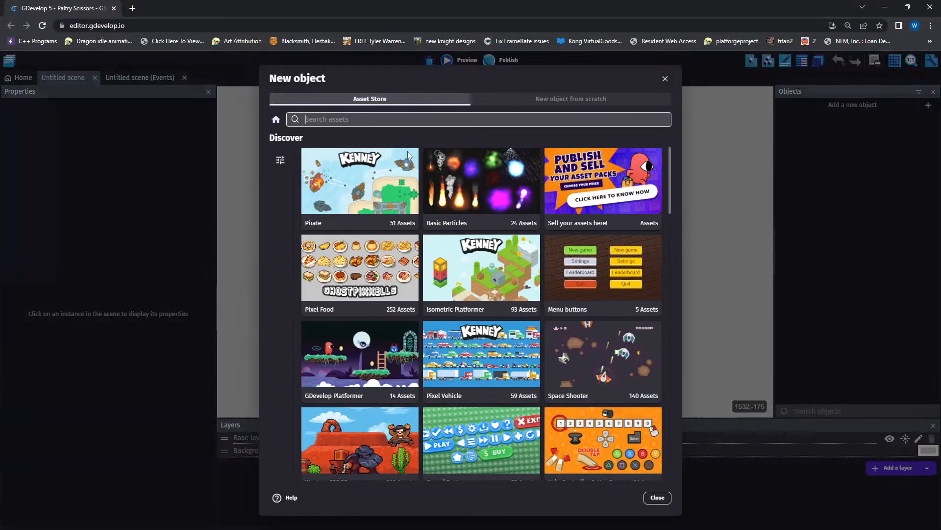
click(577, 120)
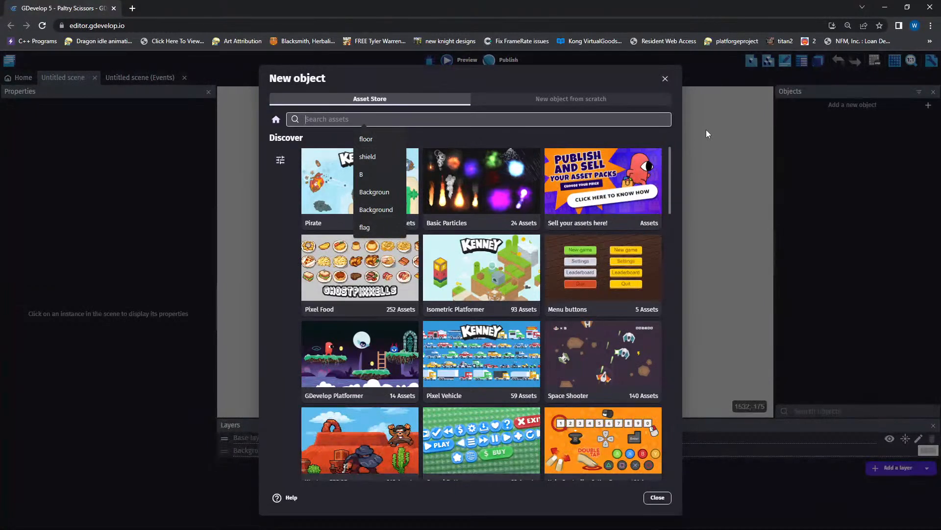
text(player)
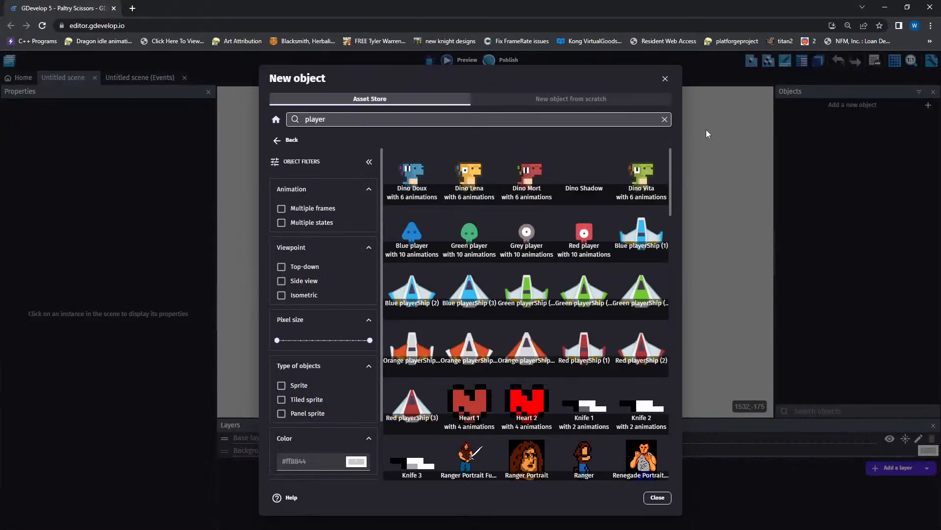
scroll(620, 286, down, 15)
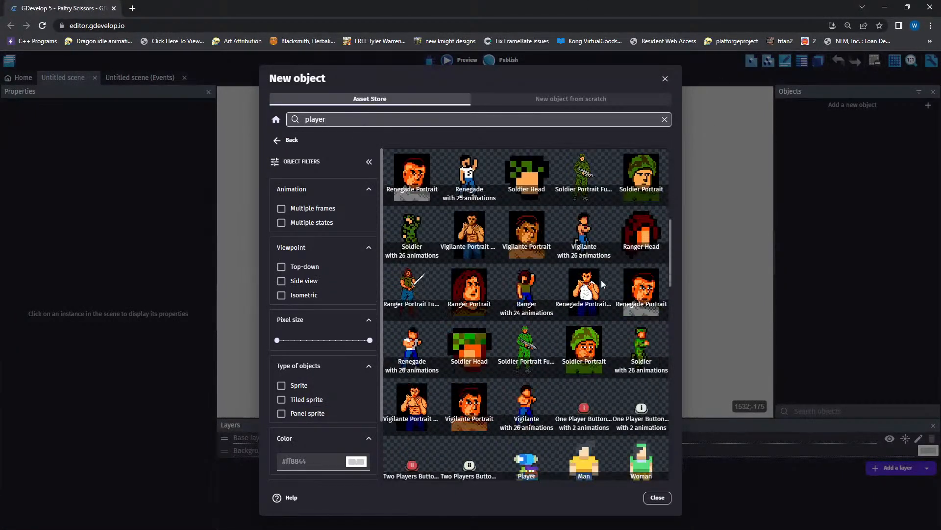
scroll(606, 419, up, 15)
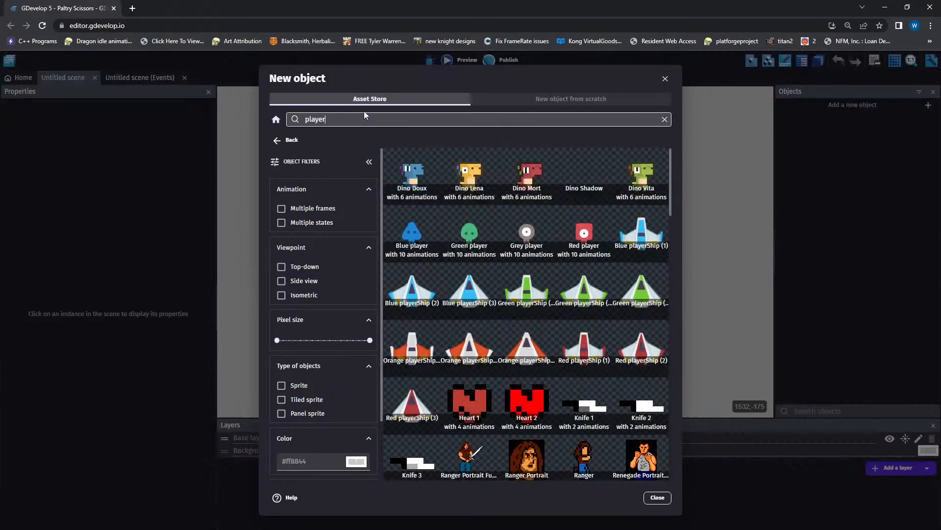
- Search the asset store for "hero" instead, open the Red hero asset and preview each of its animations
drag(375, 122, 261, 118)
text(hero)
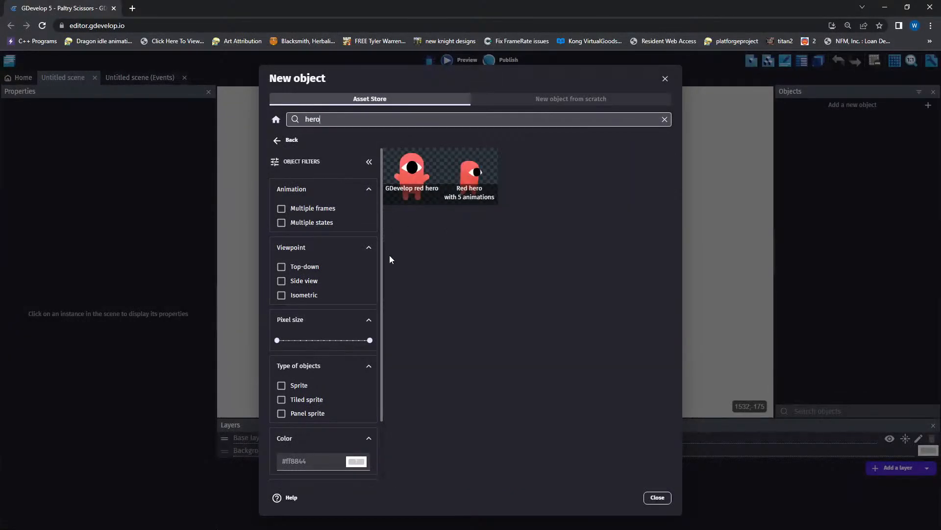
click(469, 175)
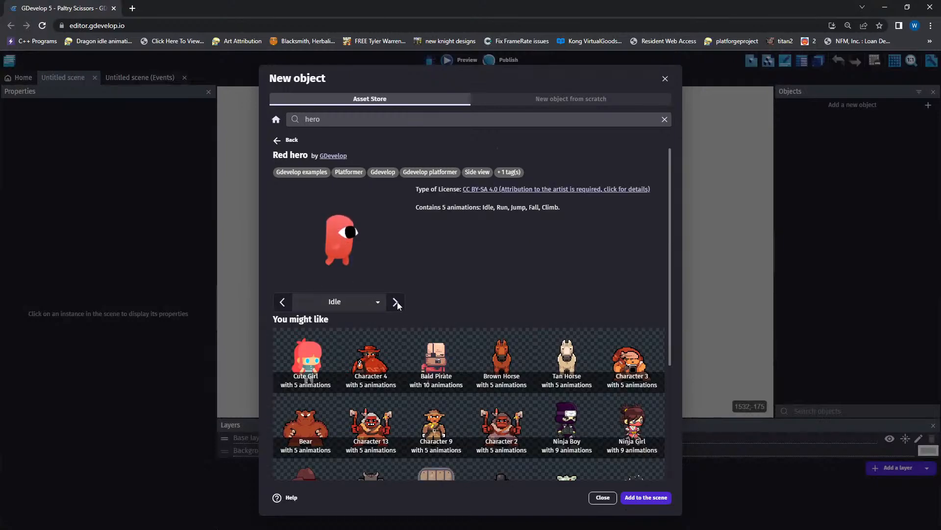
click(395, 302)
click(395, 302)
click(395, 302)
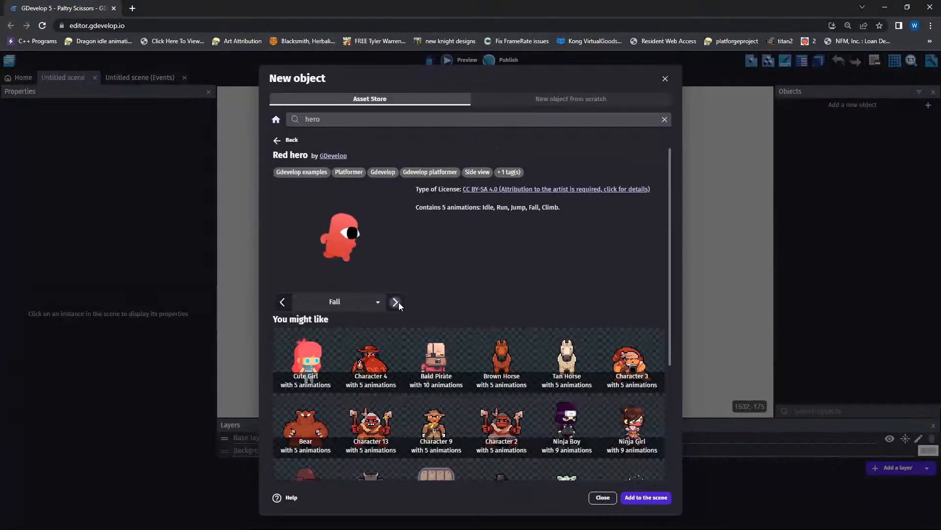
click(395, 302)
click(396, 303)
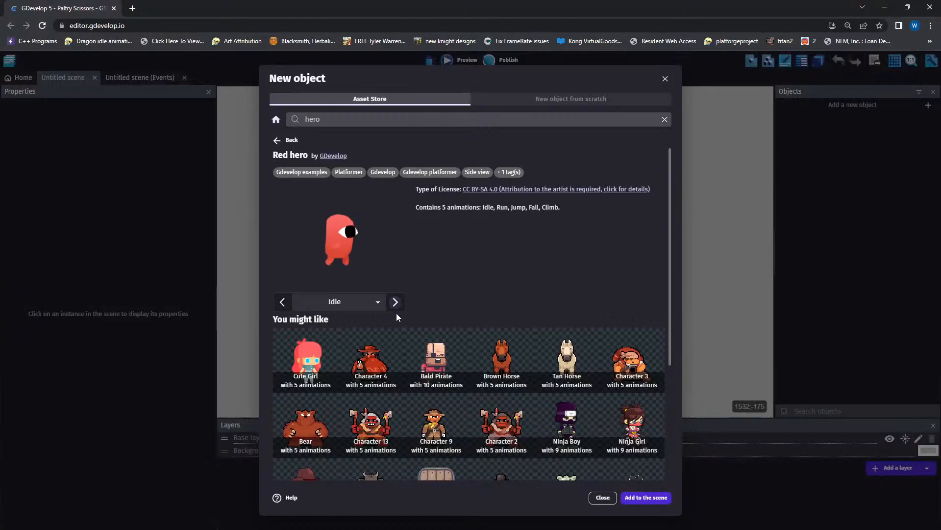
- Add the Red hero asset to the scene's objects and place an instance at about X 197, Y 177
click(635, 498)
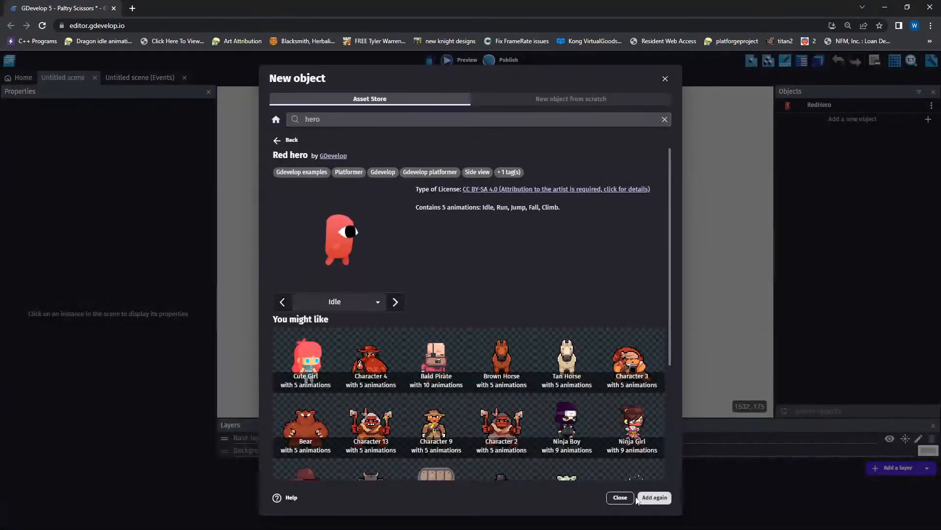
click(619, 498)
drag(820, 106, 467, 257)
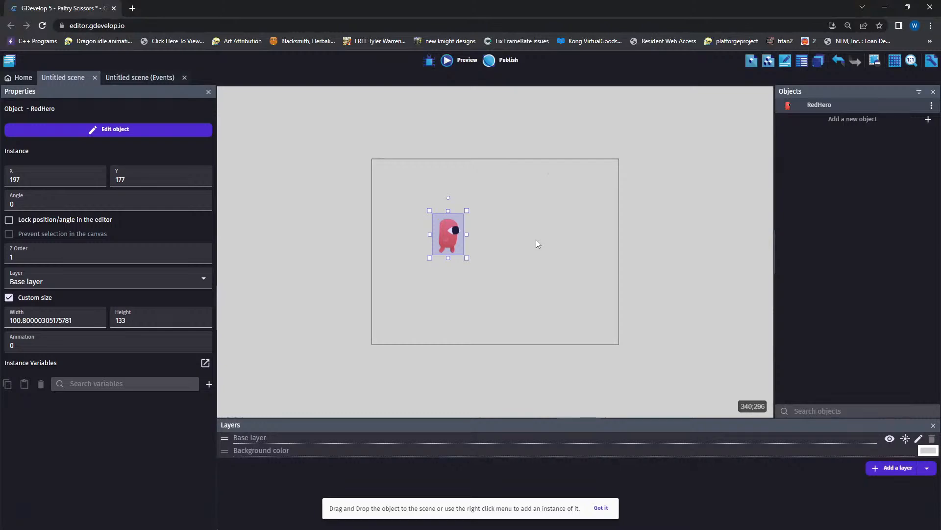
- Add the Platformer character behavior to RedHero with its default settings and apply the change
double_click(450, 236)
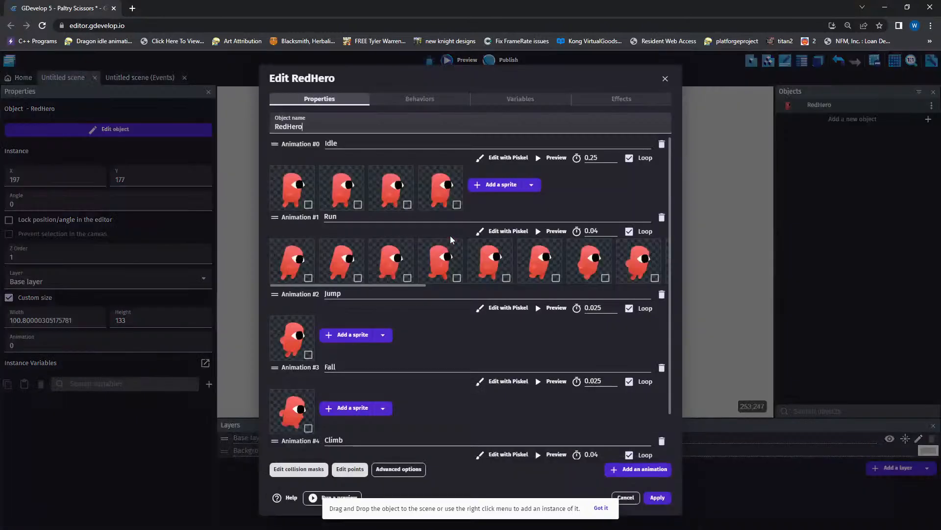
click(420, 100)
click(490, 303)
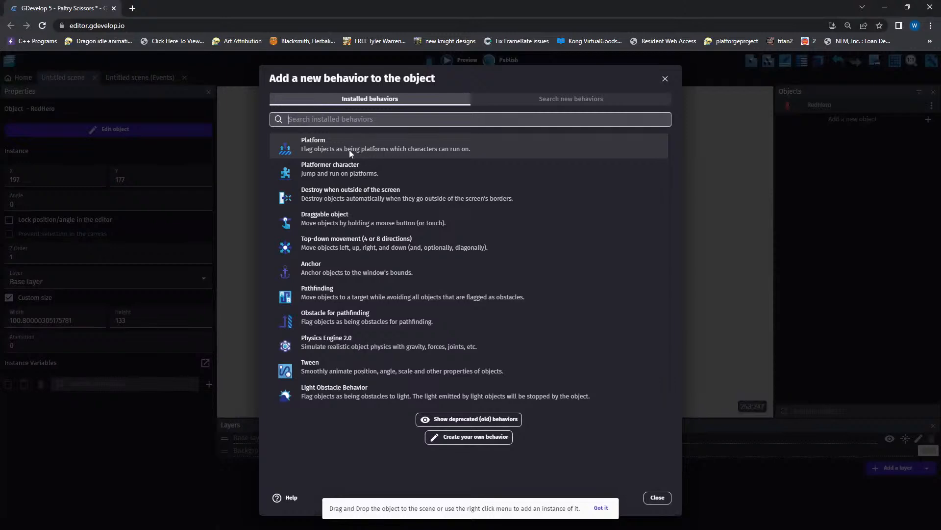
click(293, 175)
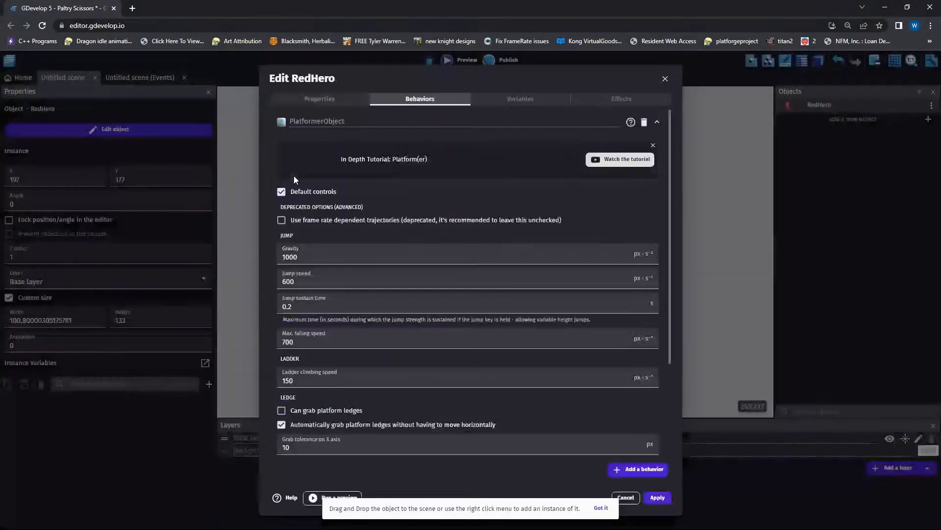
click(657, 497)
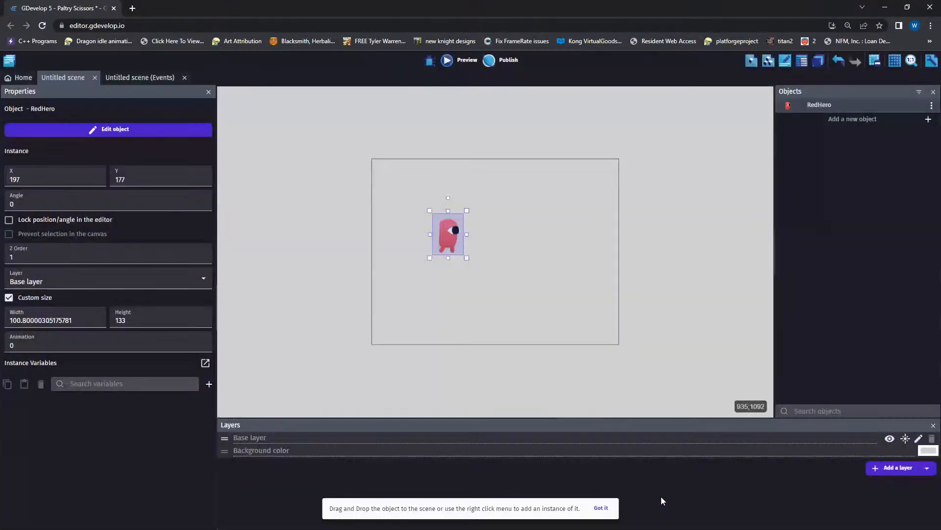
- Run a preview of the scene to check how the hero behaves, then close the preview window
click(358, 293)
click(454, 61)
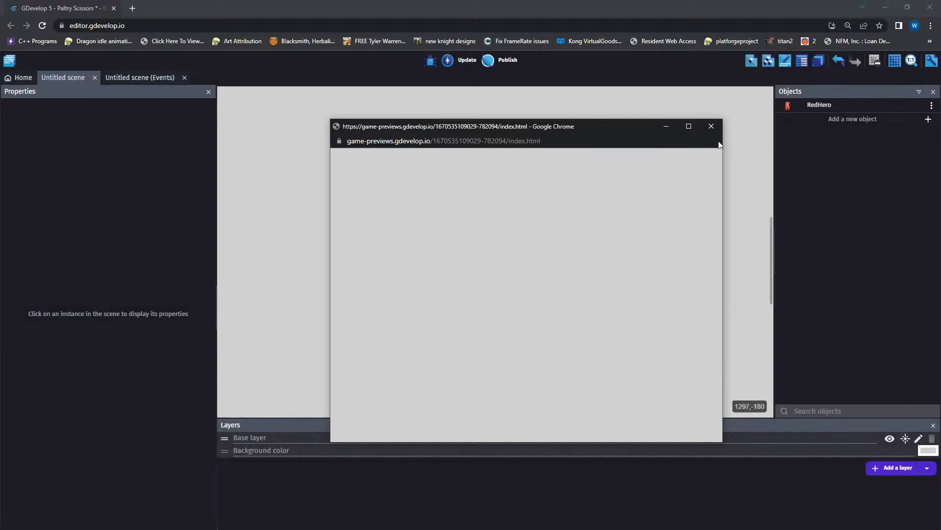
click(712, 128)
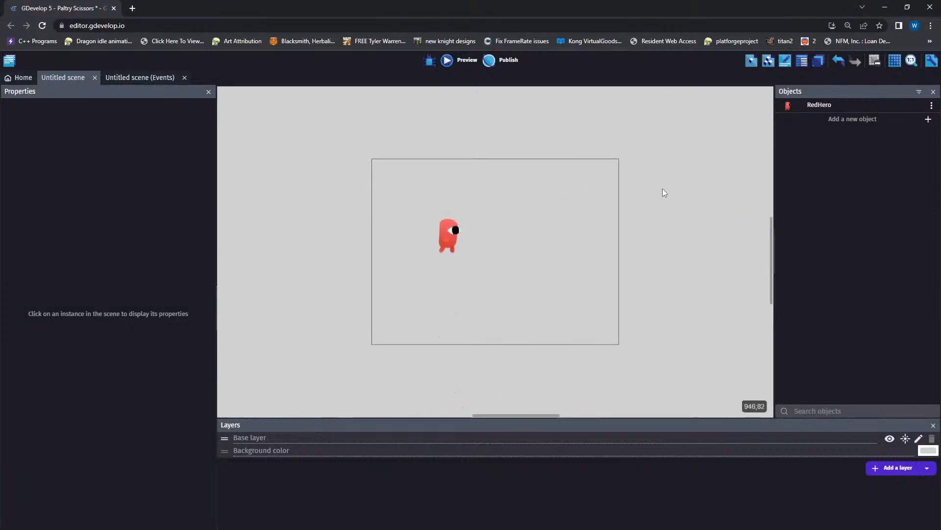
- Start adding another object and search the asset store for "ground"
click(833, 119)
drag(323, 119, 293, 121)
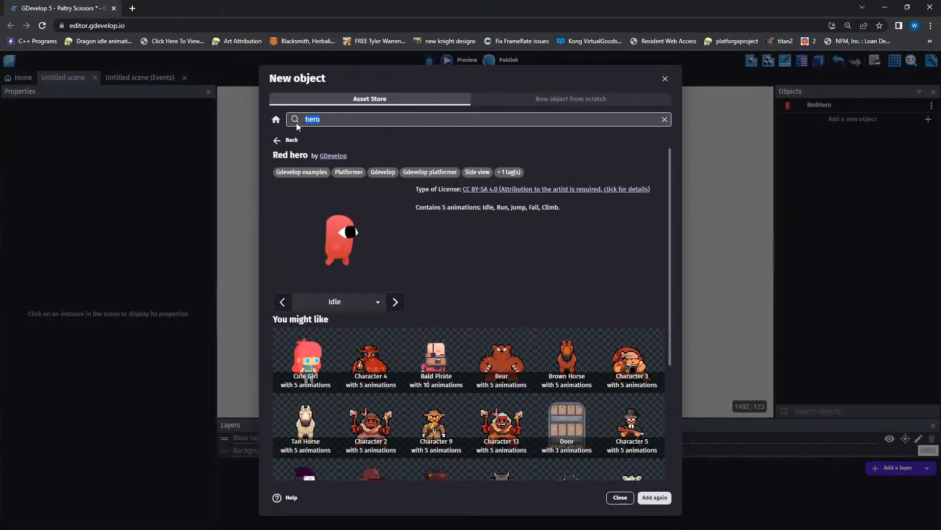
text(ground)
key(Return)
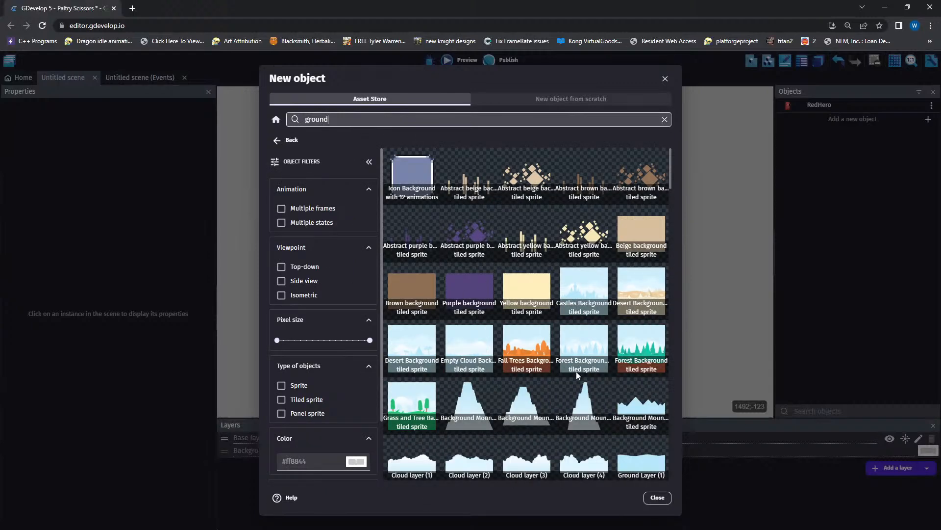
- Look through the "ground" assets for a sprite that could support the hero
scroll(504, 284, down, 10)
scroll(563, 385, down, 8)
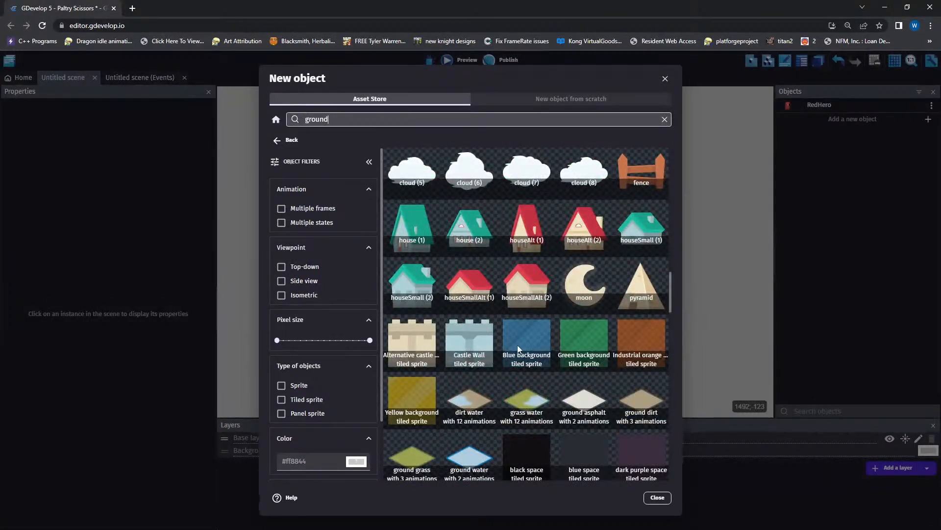
scroll(545, 320, down, 3)
scroll(549, 365, down, 1)
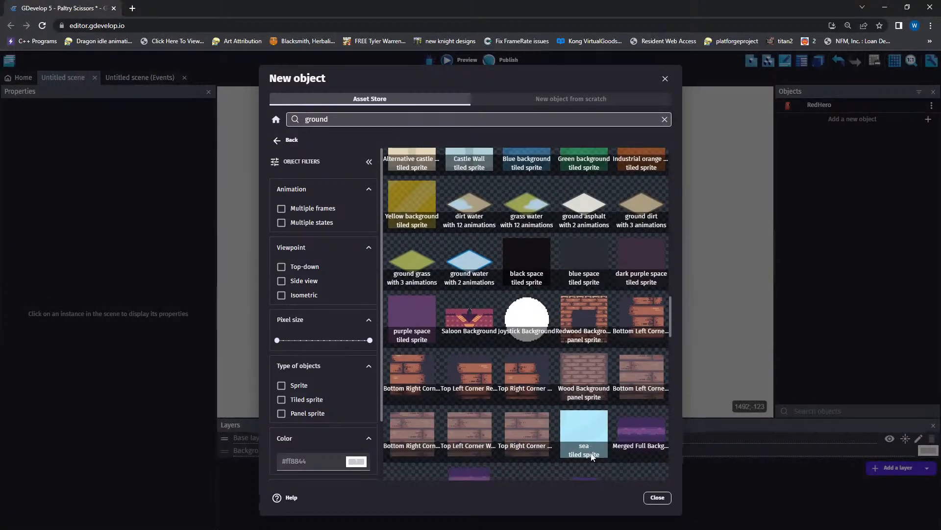
scroll(564, 417, down, 3)
scroll(546, 442, down, 3)
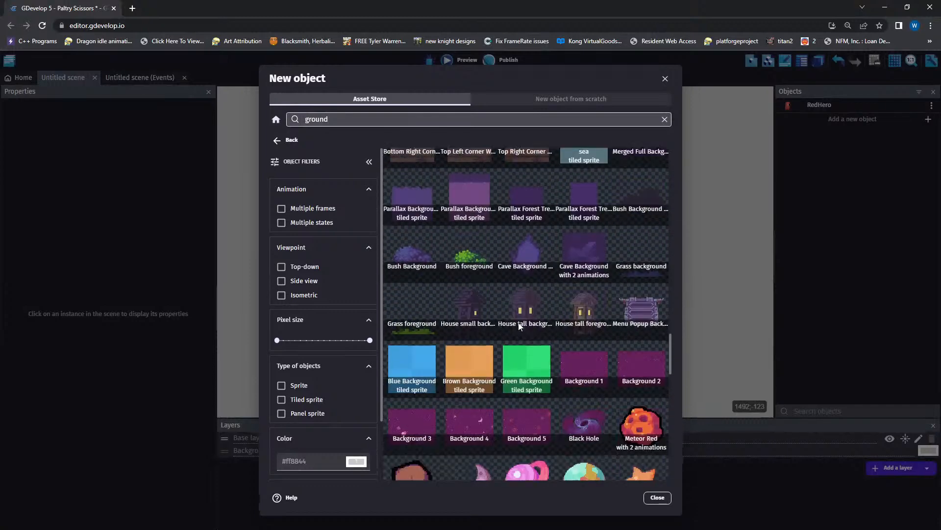
scroll(541, 293, down, 4)
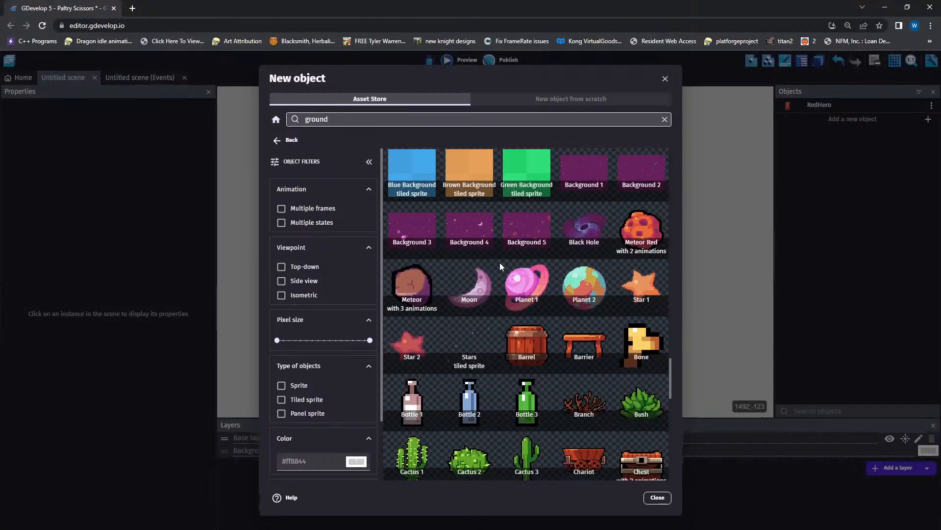
scroll(541, 348, down, 5)
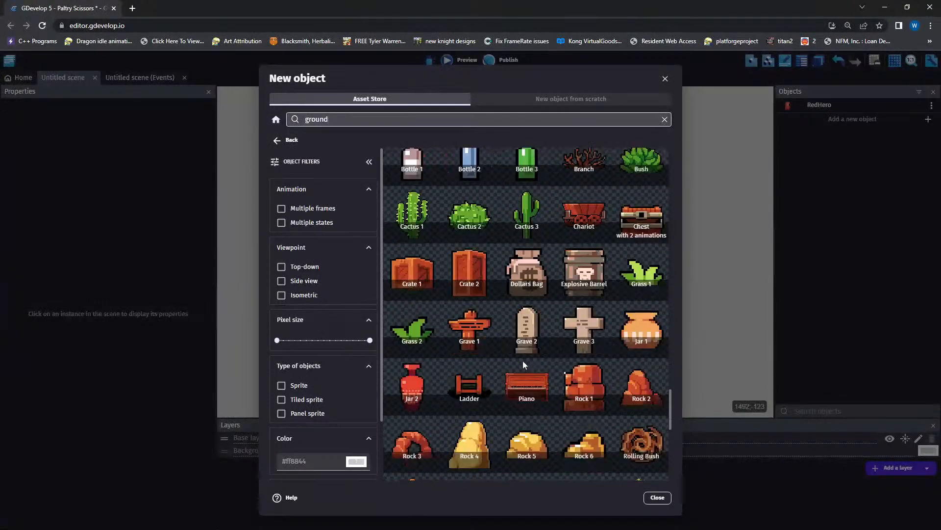
scroll(478, 354, down, 5)
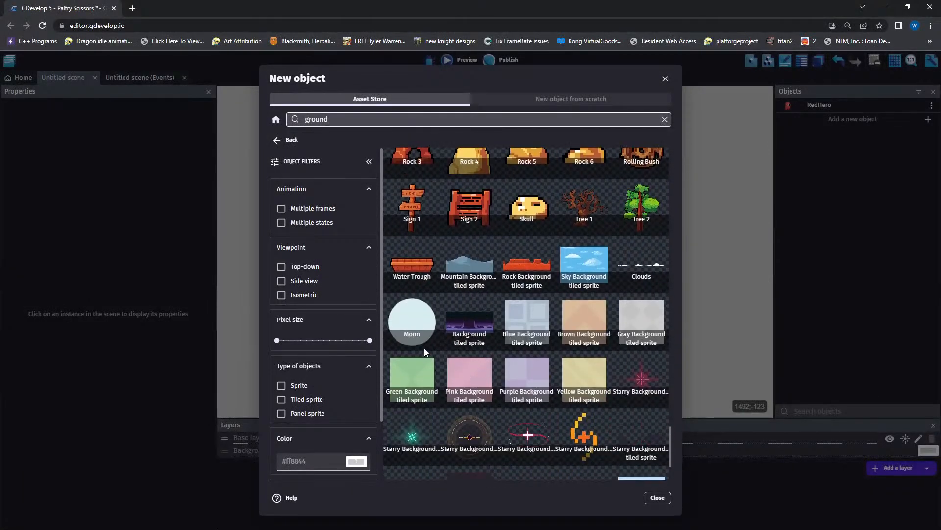
scroll(519, 345, down, 3)
scroll(520, 345, up, 8)
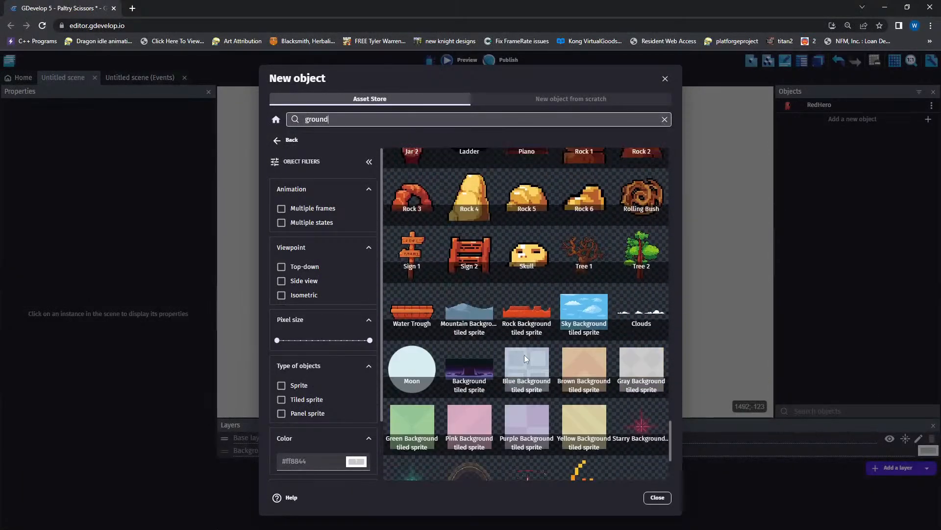
scroll(528, 362, up, 3)
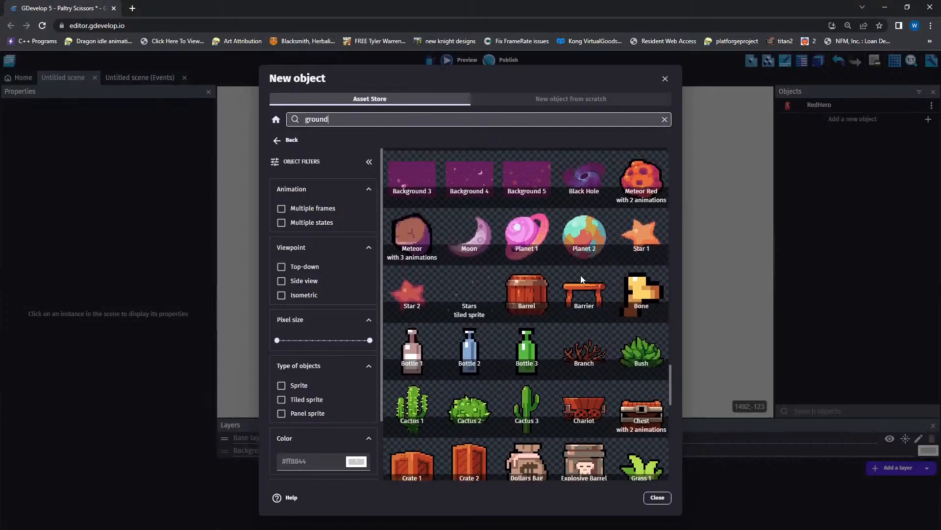
- Add the Barrier asset to the scene's objects and place an instance below the hero at about X 134, Y 559
click(581, 294)
click(656, 496)
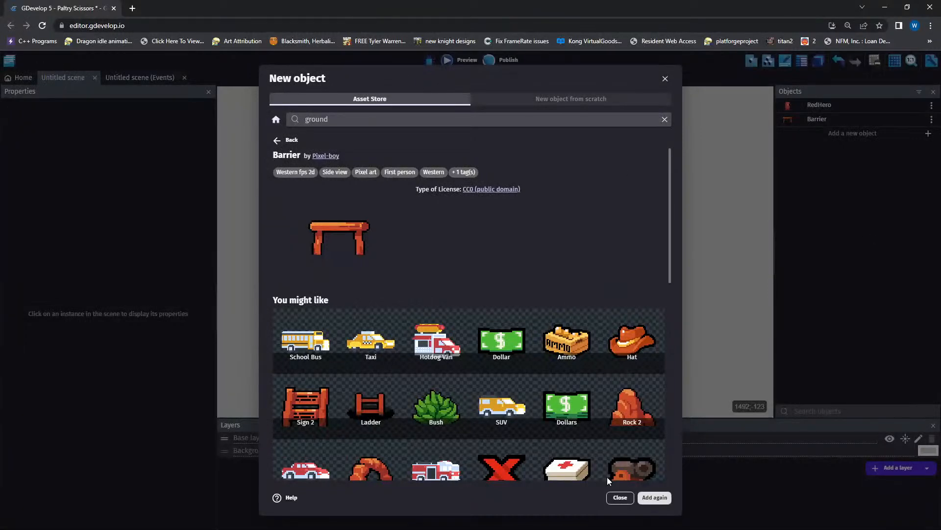
click(628, 498)
drag(793, 122, 414, 332)
click(411, 335)
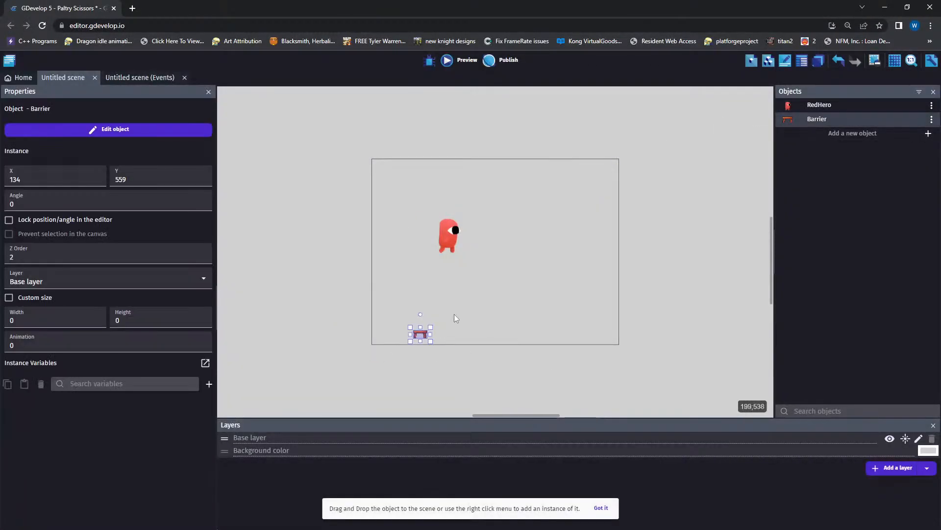
- Enlarge the Barrier instance to about 155 by 62 and move it to the scene's lower-left corner at about X -30, Y 546
drag(459, 310, 391, 339)
click(425, 402)
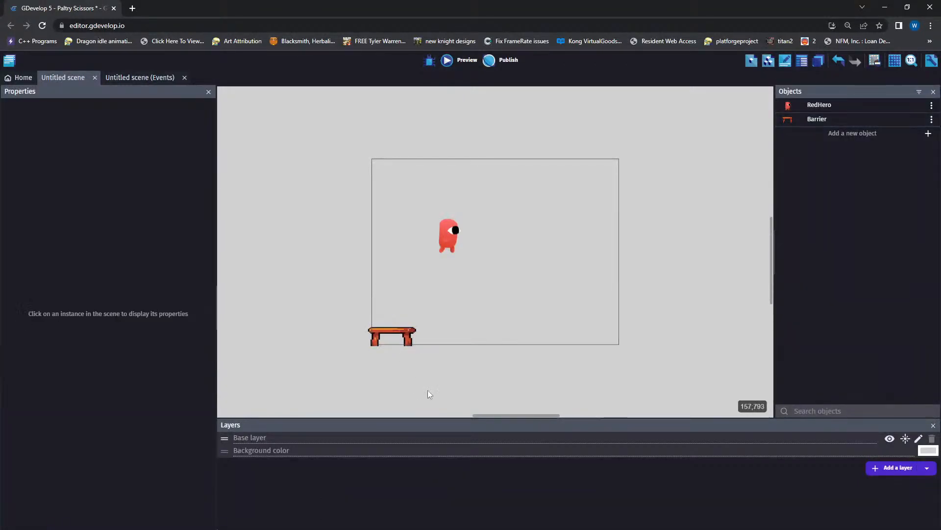
click(392, 332)
click(440, 330)
mouse_move(401, 331)
mouse_down()
mouse_move(452, 335)
mouse_move(398, 328)
mouse_up()
click(442, 335)
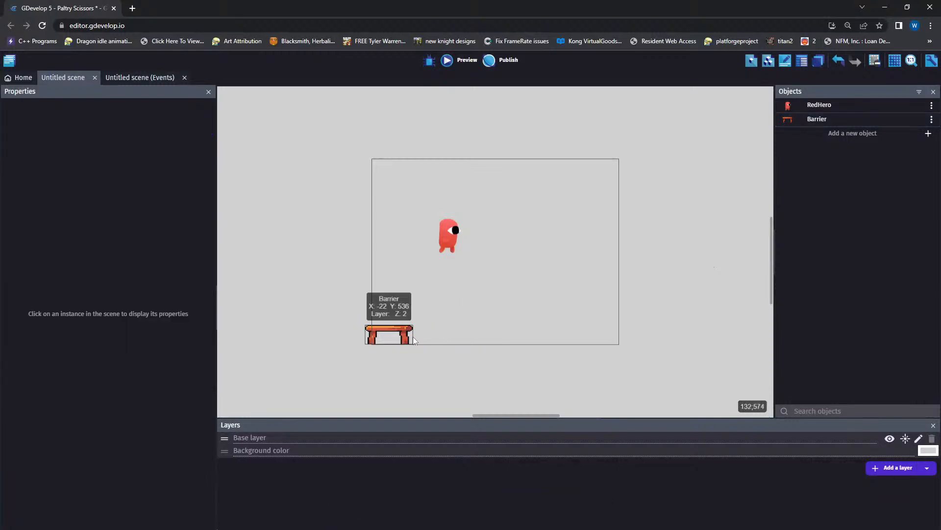
right_click(376, 335)
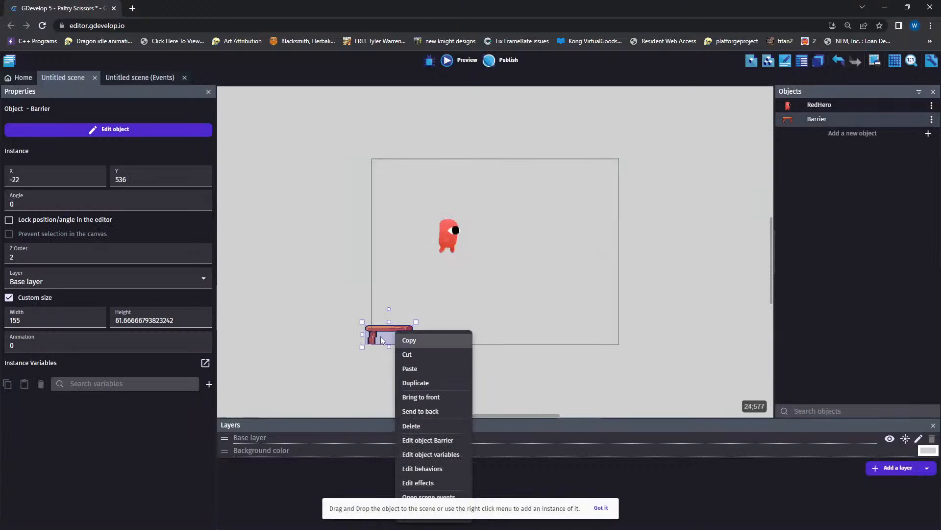
click(409, 368)
mouse_move(390, 335)
mouse_down()
mouse_move(419, 337)
mouse_move(392, 334)
mouse_up()
- Duplicate the Barrier instance and align the copy directly beside the first one at about X 121, Y 547
right_click(394, 337)
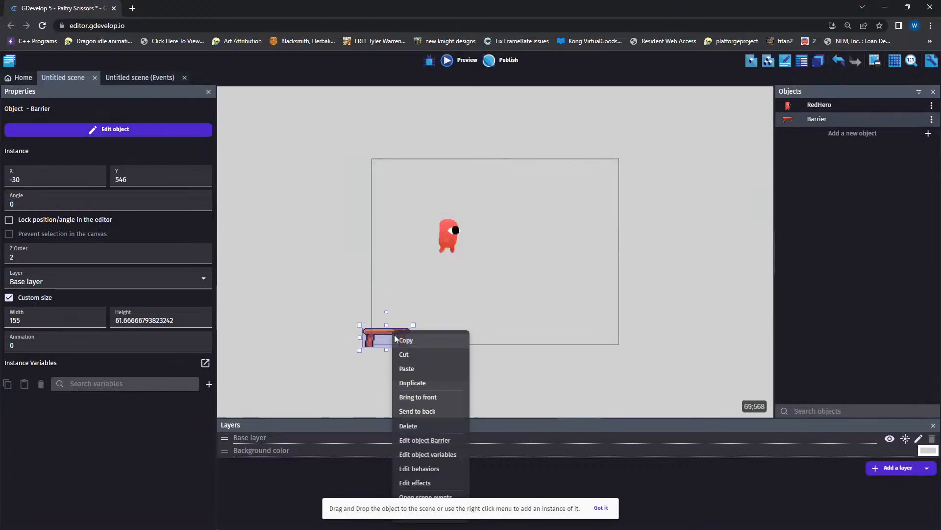
click(418, 383)
drag(408, 340, 431, 338)
click(557, 375)
click(448, 345)
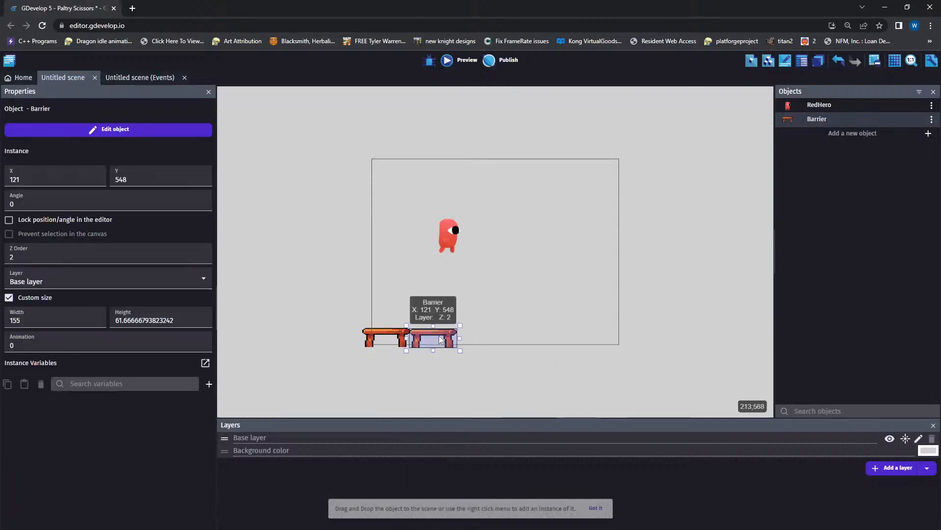
click(434, 383)
click(431, 337)
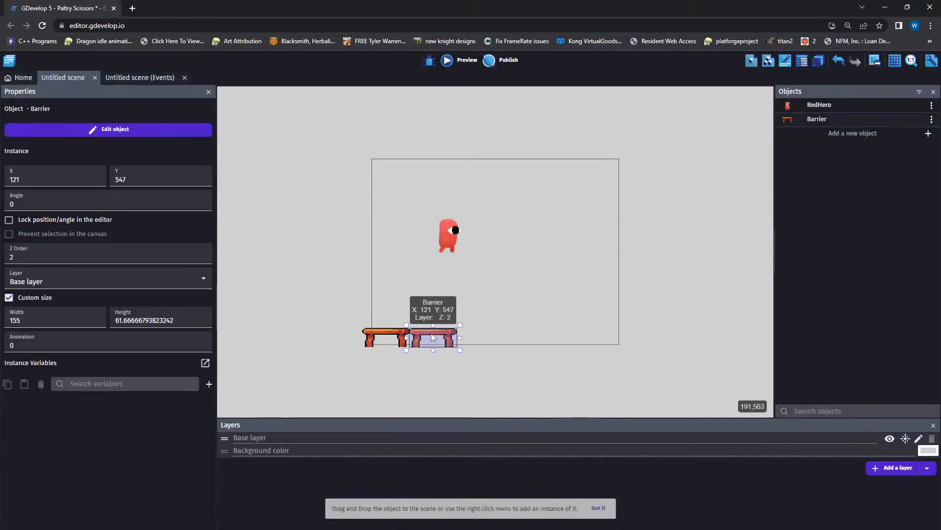
click(461, 398)
- Add two more side-by-side Barrier copies beyond a gap, with the outer one at about X 577, Y 544
click(403, 335)
right_click(442, 332)
click(461, 382)
drag(434, 338, 566, 334)
click(569, 339)
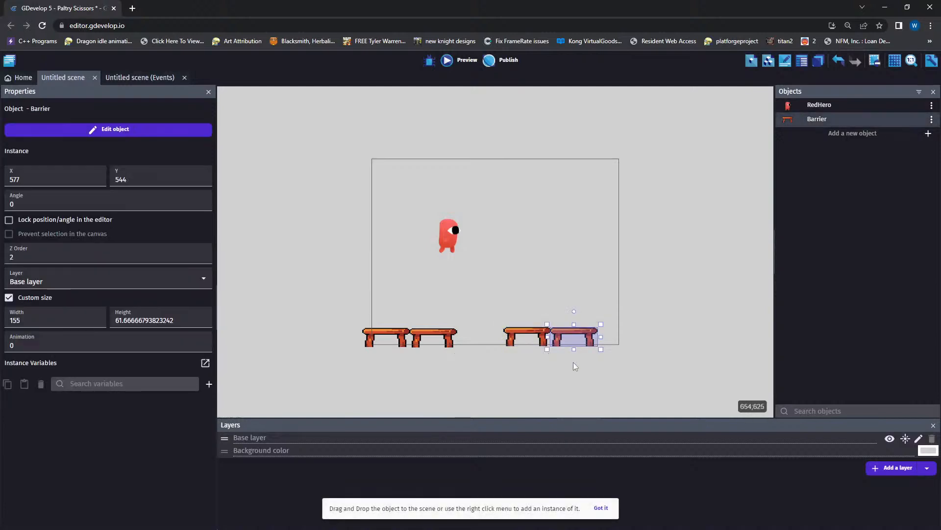
- Duplicate the rightmost Barrier and place the copy against its outer end at about X 732, Y 544
right_click(578, 343)
click(601, 383)
drag(580, 350, 623, 337)
click(621, 380)
click(616, 340)
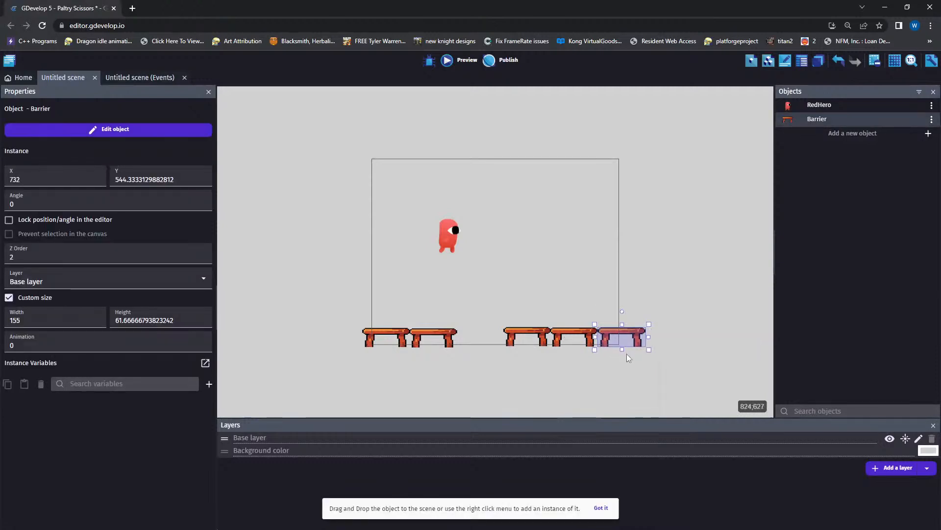
click(637, 384)
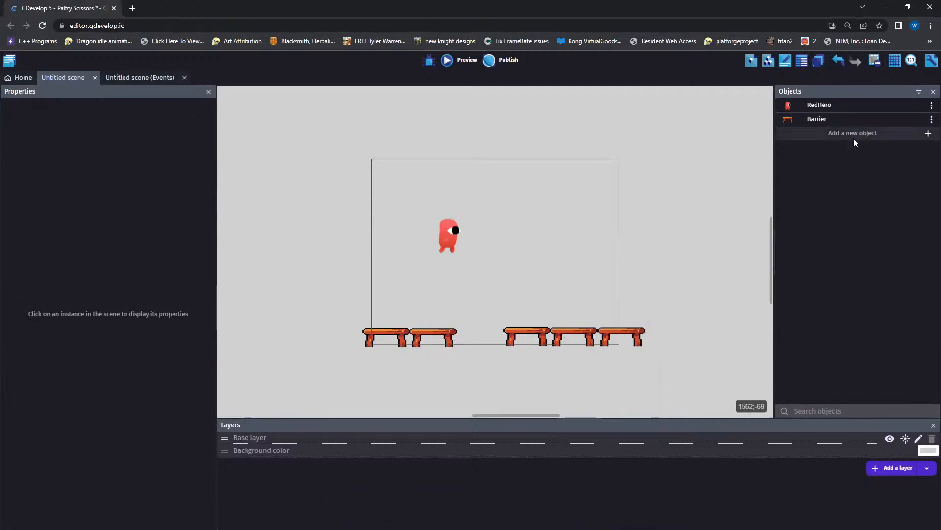
- Add the Platform behavior to the Barrier object with its default settings and apply the change
click(386, 337)
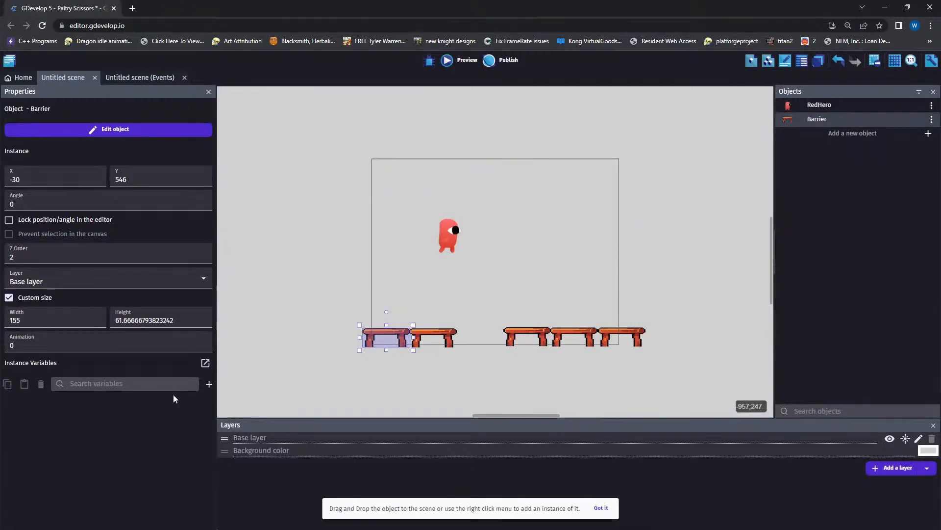
click(115, 129)
click(427, 99)
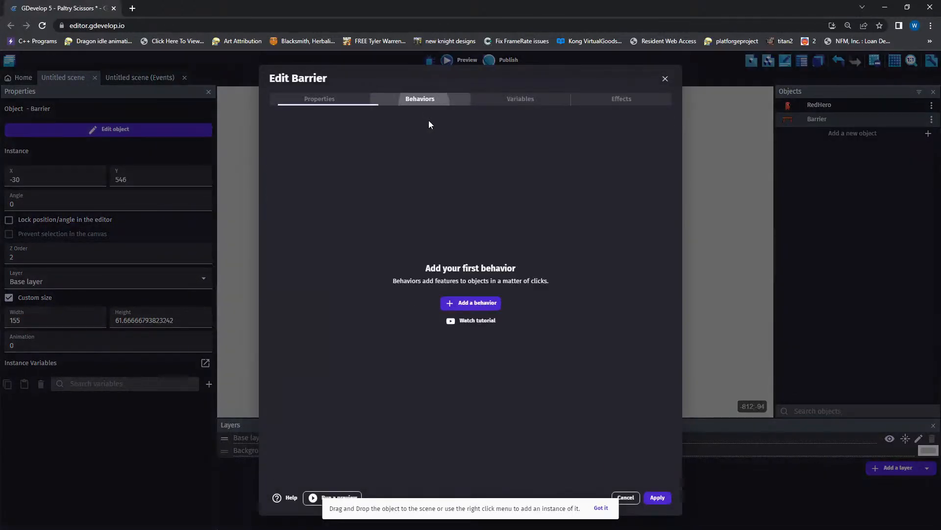
click(481, 304)
click(340, 141)
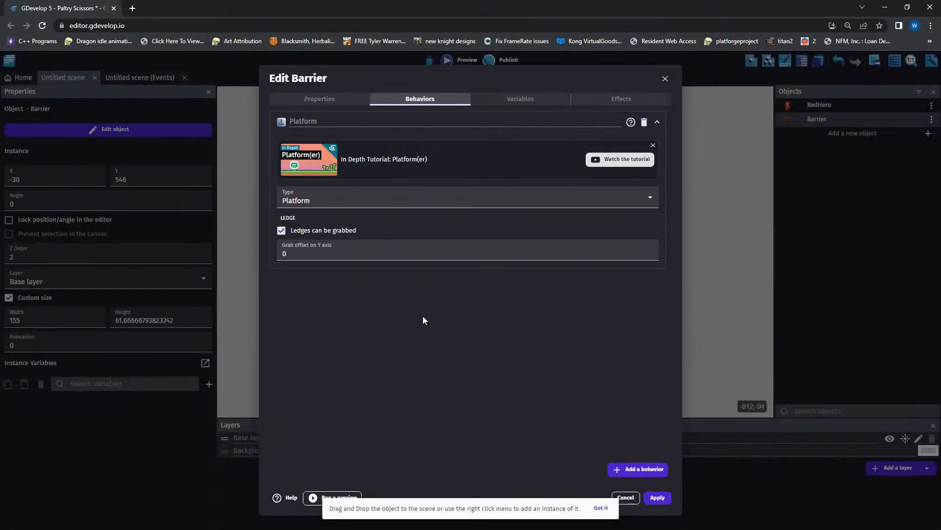
click(657, 497)
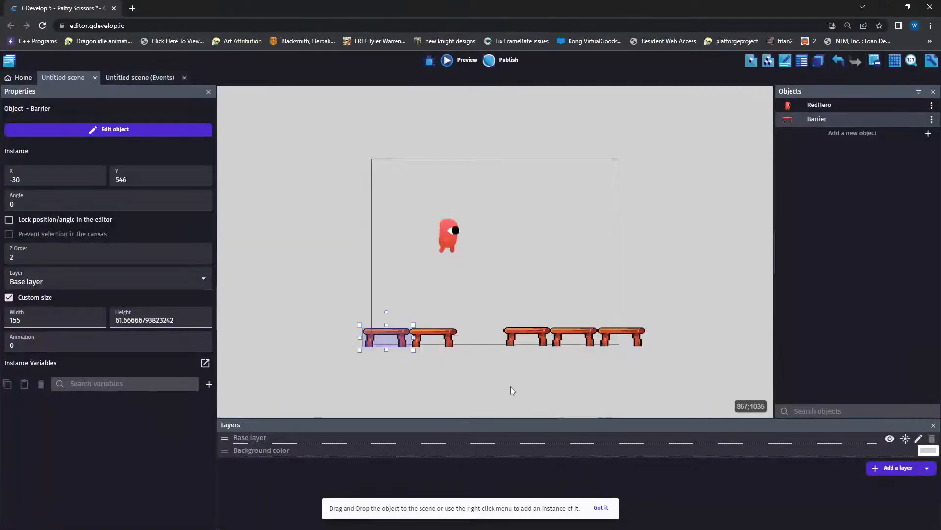
- Check the Barrier object's behaviors from the second instance, then close its editor
click(438, 343)
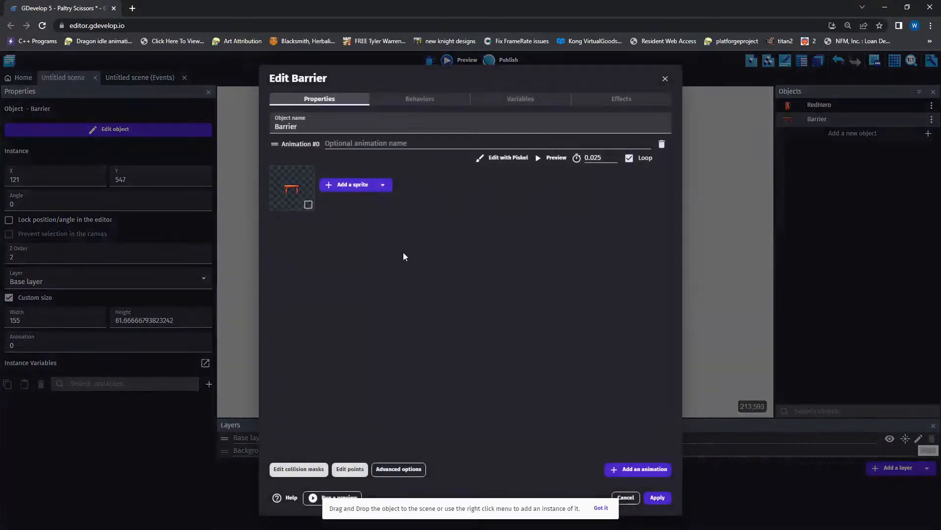
click(412, 99)
click(666, 78)
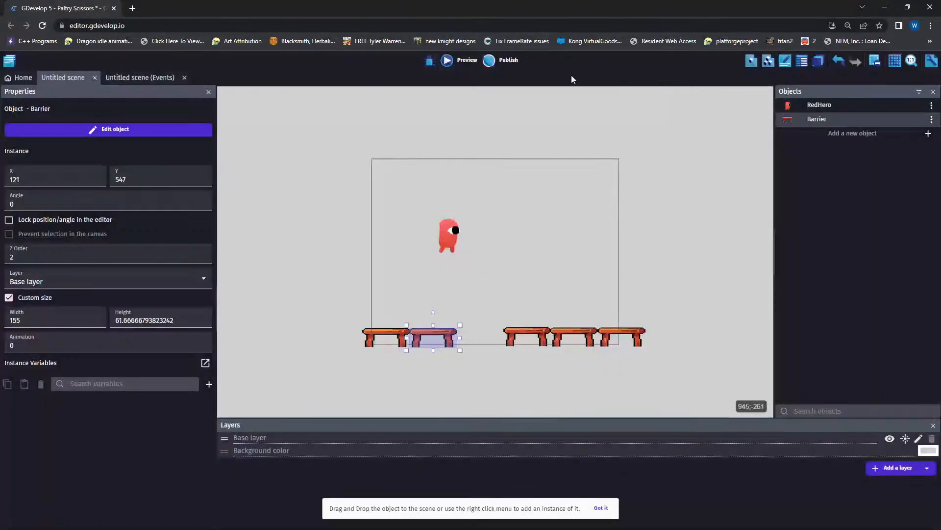
- Preview the scene, move the hero both ways and jump across the barriers, then close the preview window
click(459, 60)
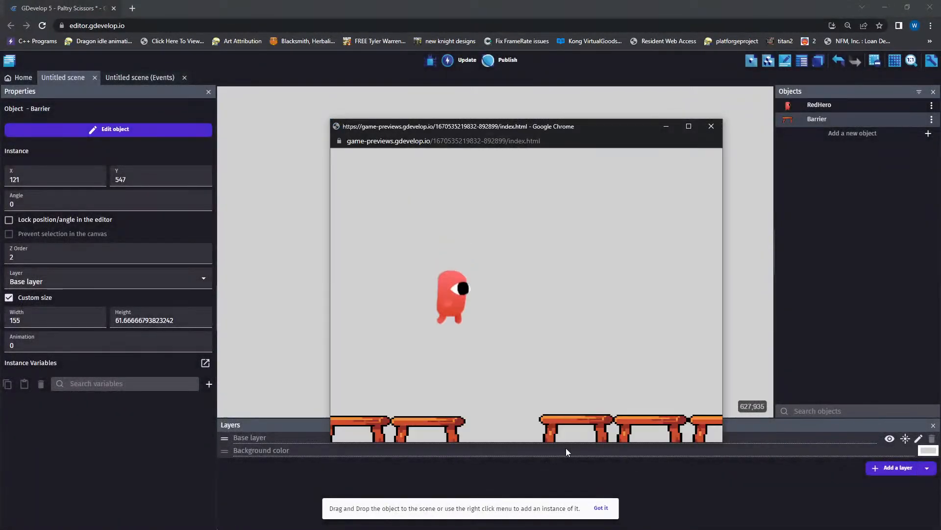
key(Left)
key(Right)
key(space)
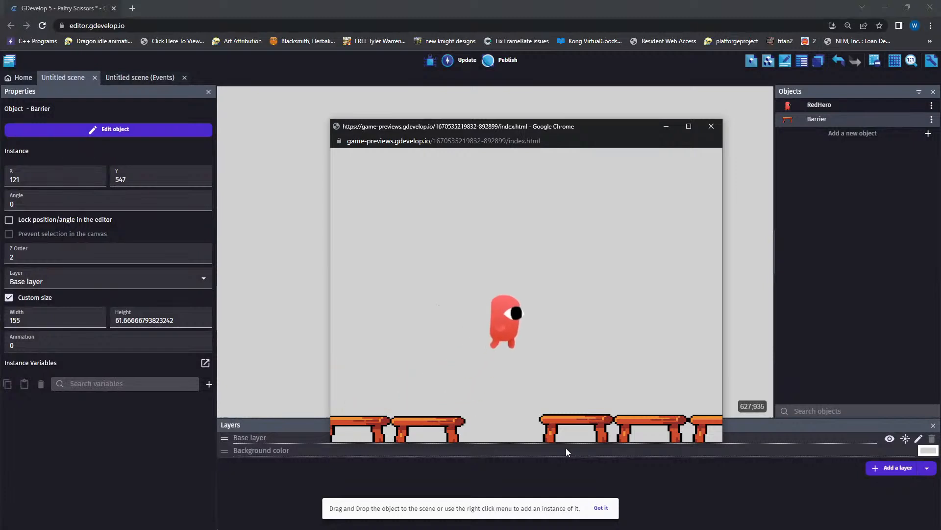
key(Left)
key(Right)
key(Left)
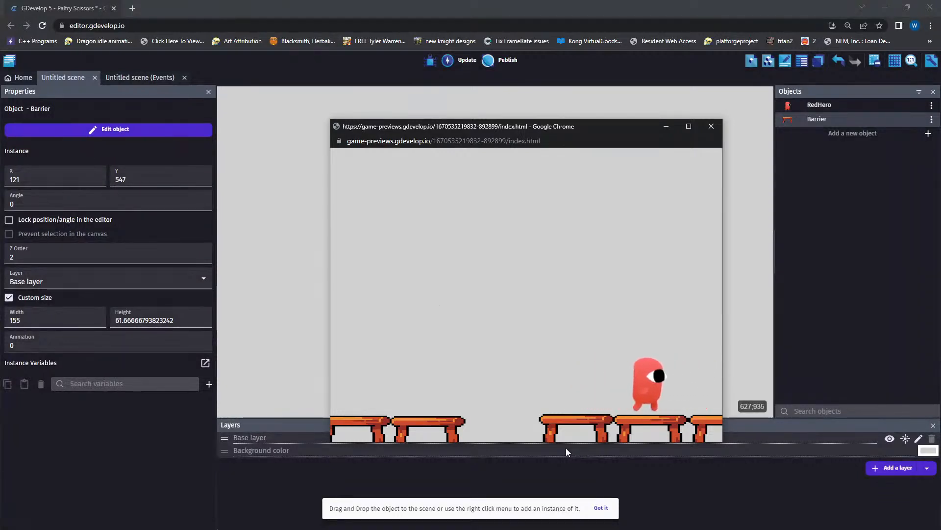
key(space)
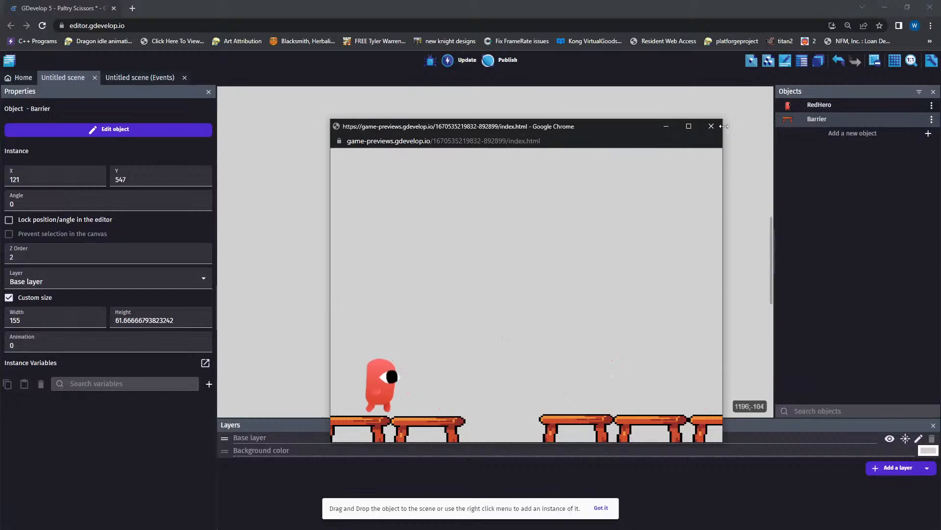
click(712, 126)
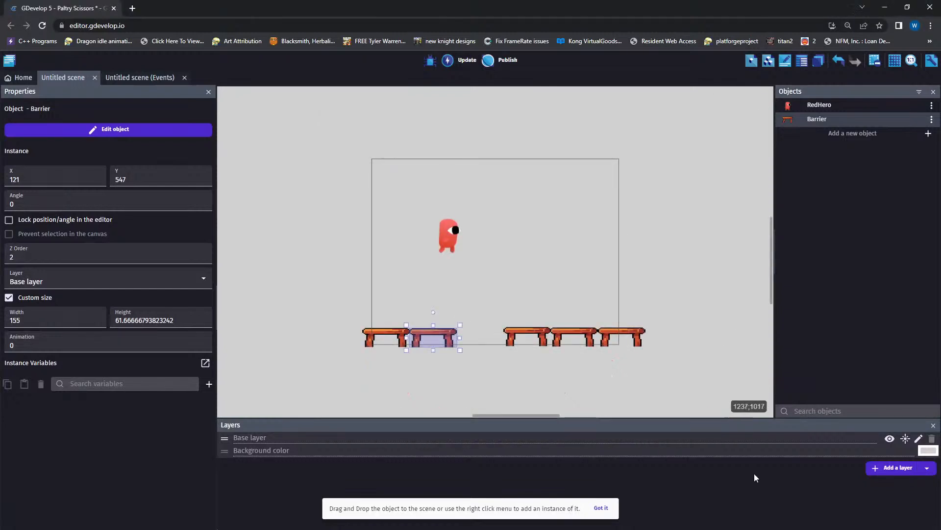
- Start adding another object and search the asset store for "platform"
click(734, 274)
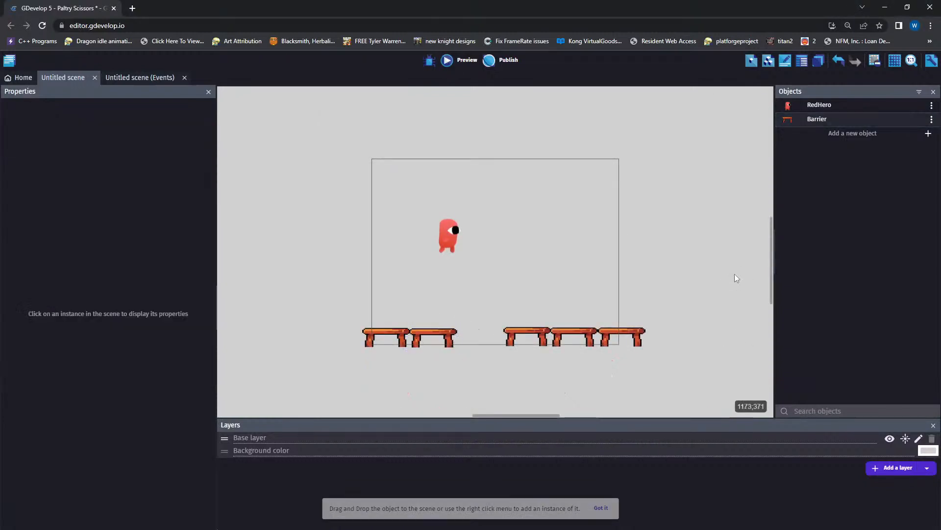
click(864, 133)
scroll(549, 263, down, 5)
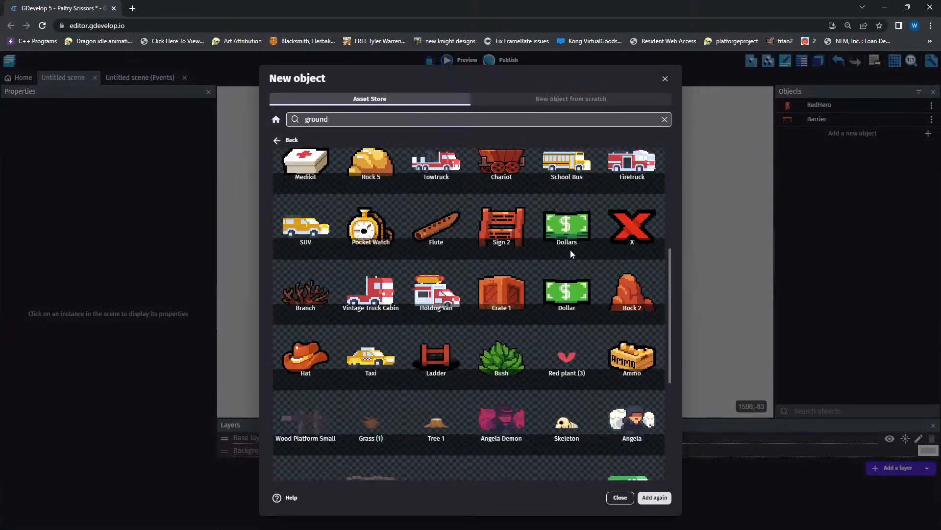
scroll(442, 392, down, 5)
scroll(513, 311, up, 10)
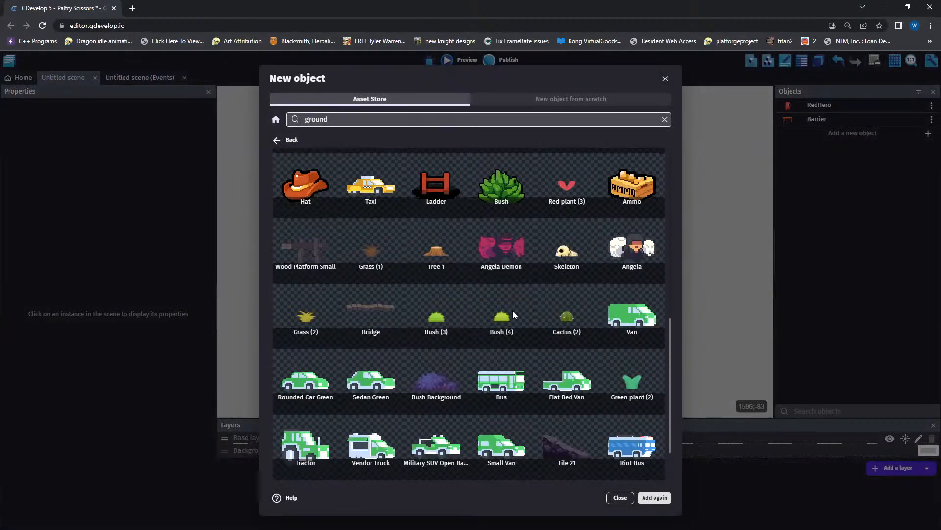
drag(349, 119, 224, 125)
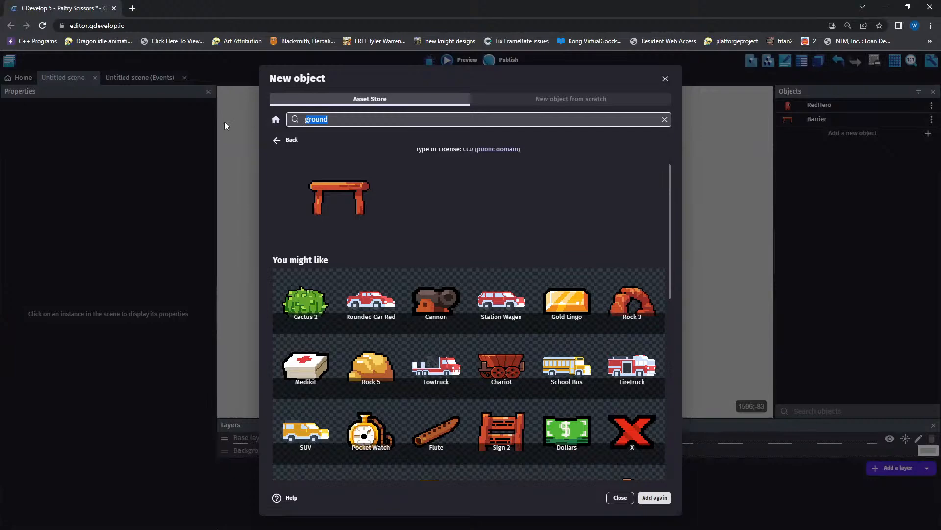
text(platform)
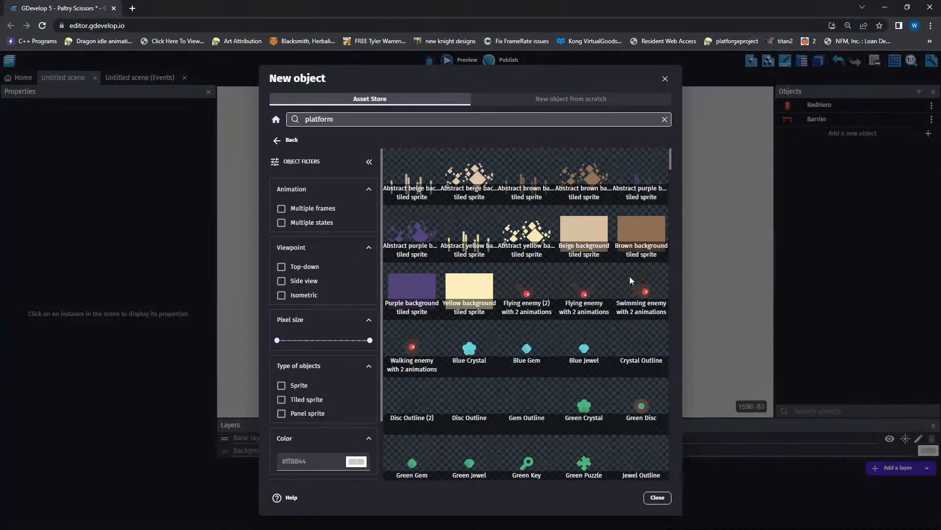
- Find the Blue Floor tiled sprite among the "platform" assets and add it to the scene's objects
scroll(630, 275, down, 7)
scroll(609, 266, down, 3)
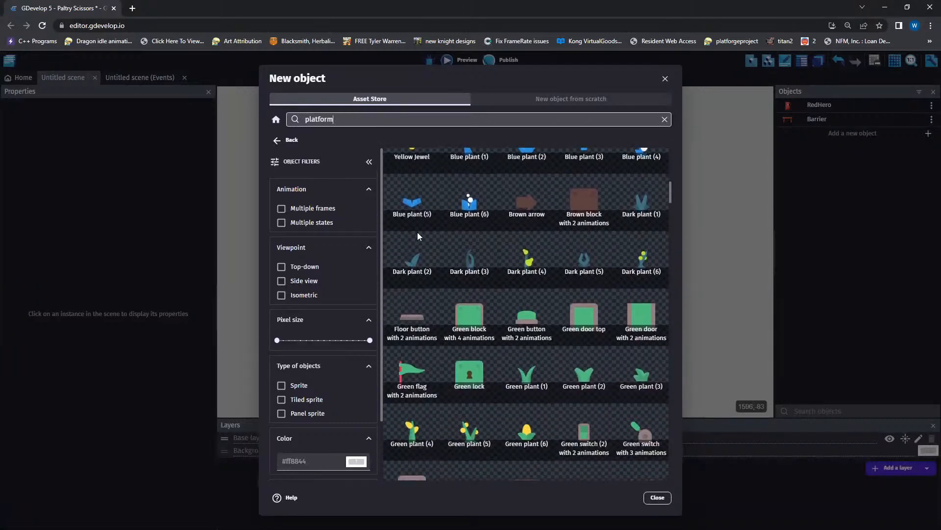
scroll(557, 228, down, 3)
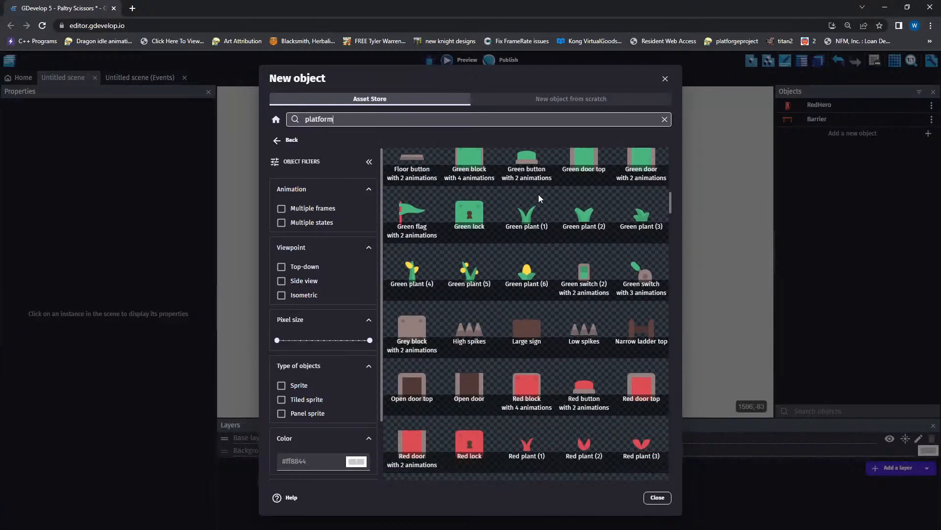
scroll(574, 338, up, 2)
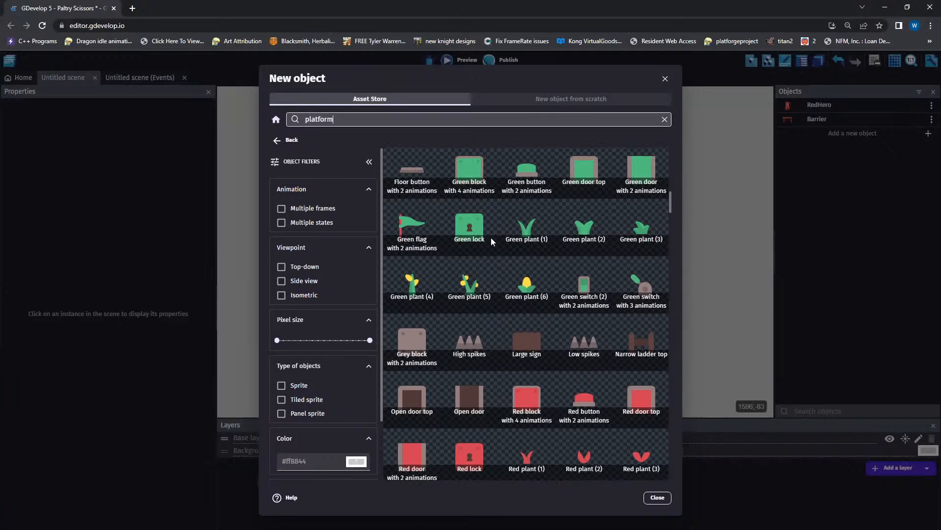
scroll(451, 245, down, 3)
scroll(473, 287, down, 3)
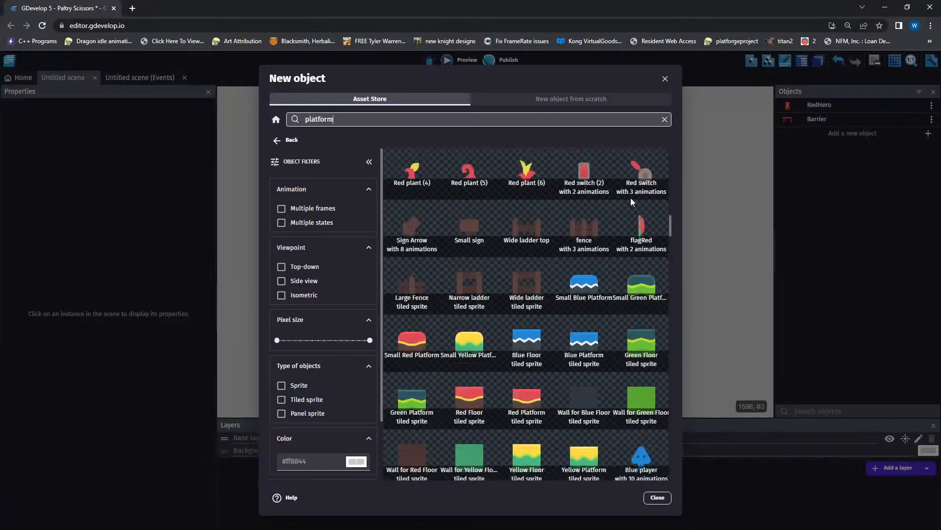
click(523, 345)
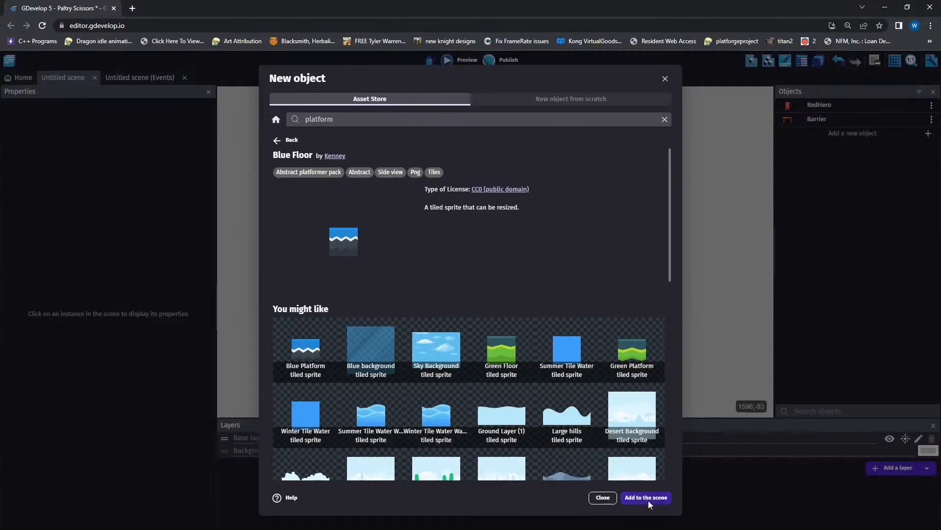
click(649, 499)
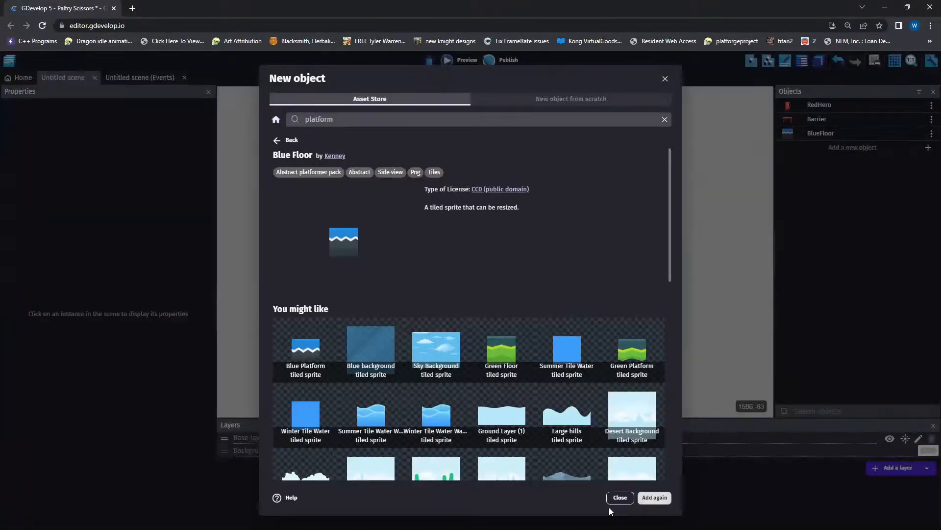
click(619, 497)
- Place a BlueFloor instance to the hero's right at about X 596, Y 226 and resize it to about 393 by 65
drag(804, 138, 548, 219)
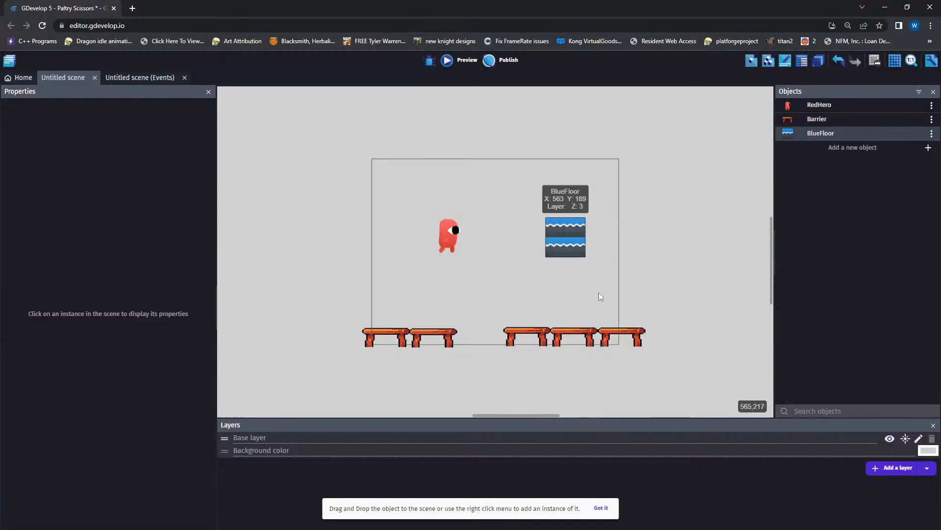
click(581, 253)
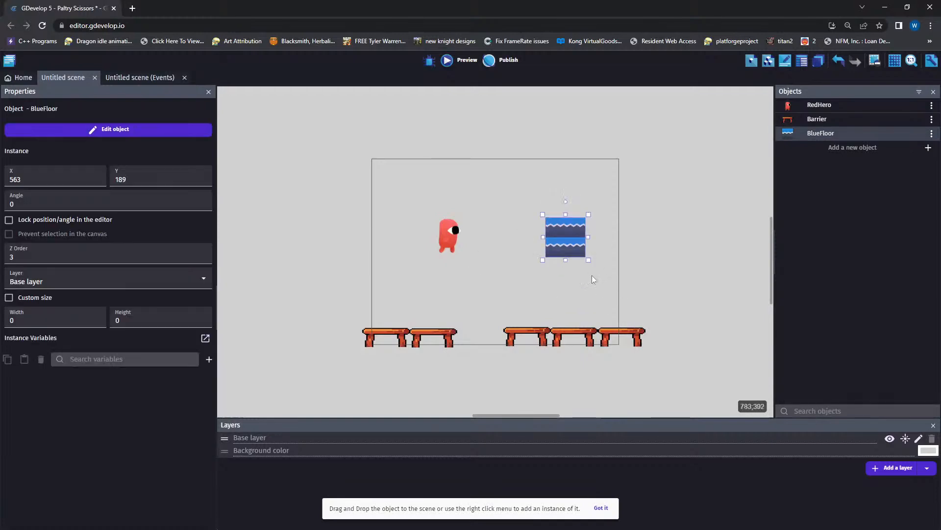
drag(567, 258, 648, 234)
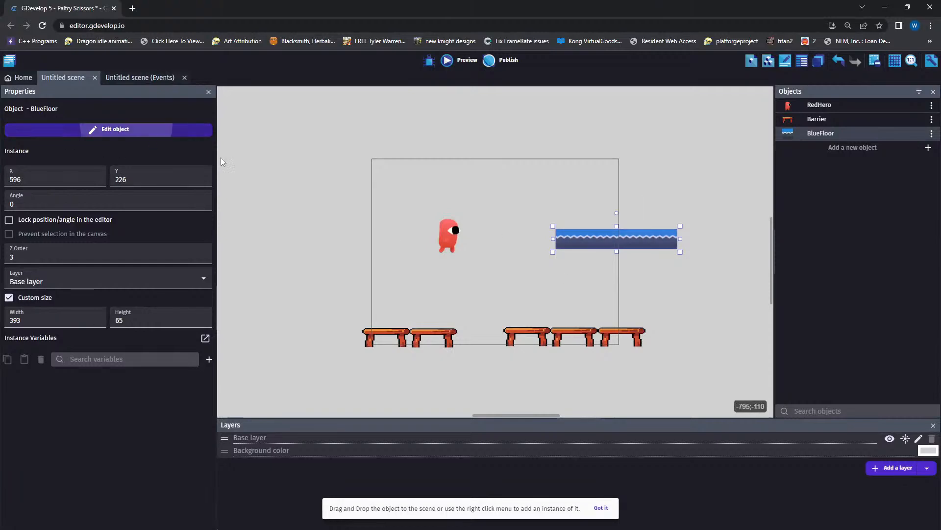
- Add the Platform behavior to the BlueFloor object and apply the change
click(148, 130)
click(415, 98)
click(463, 303)
click(316, 147)
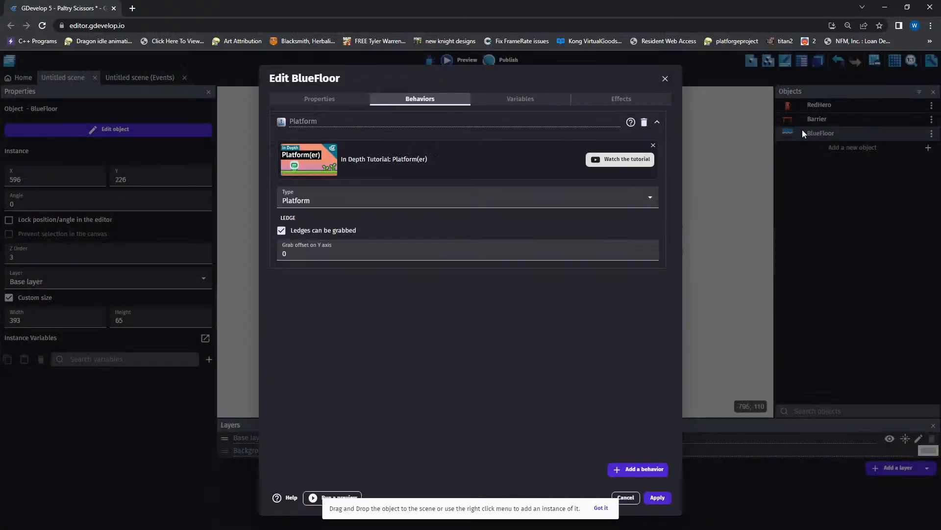
click(657, 497)
click(466, 292)
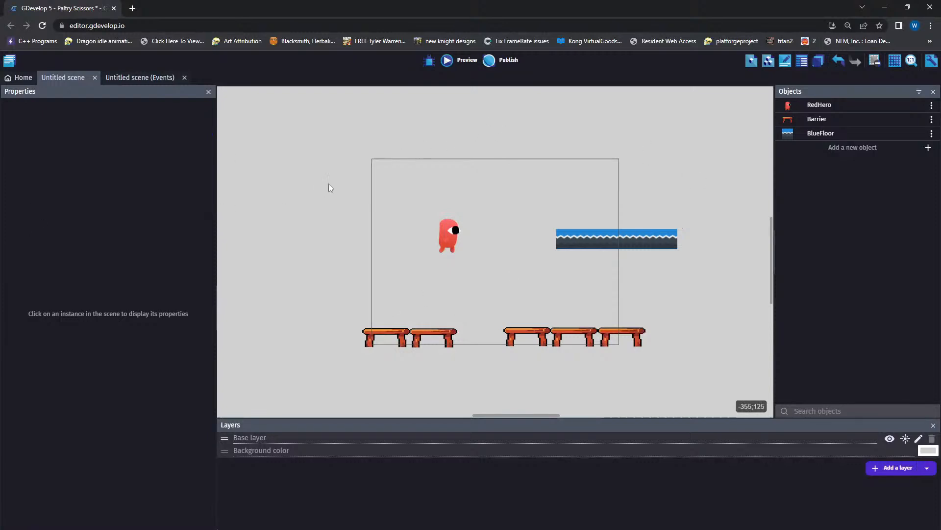
- Add an empty event to the scene's event sheet
click(450, 238)
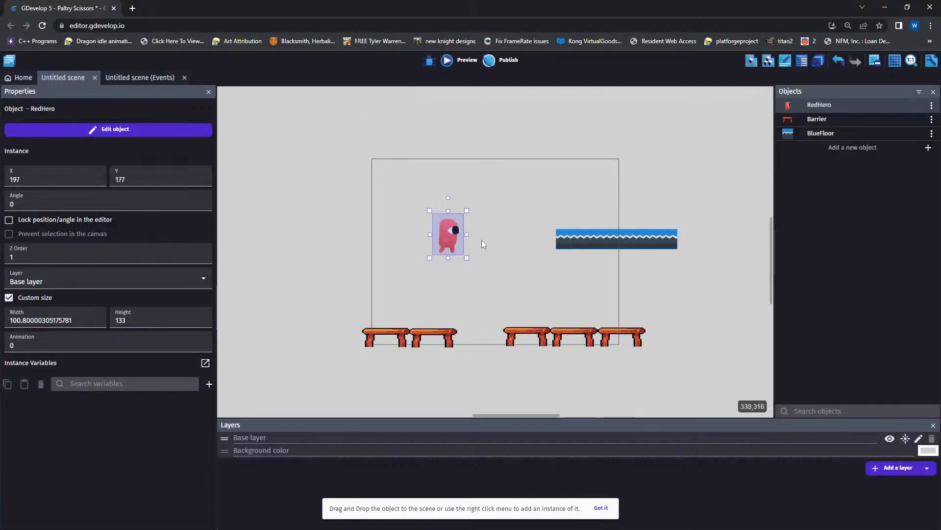
click(137, 78)
click(45, 95)
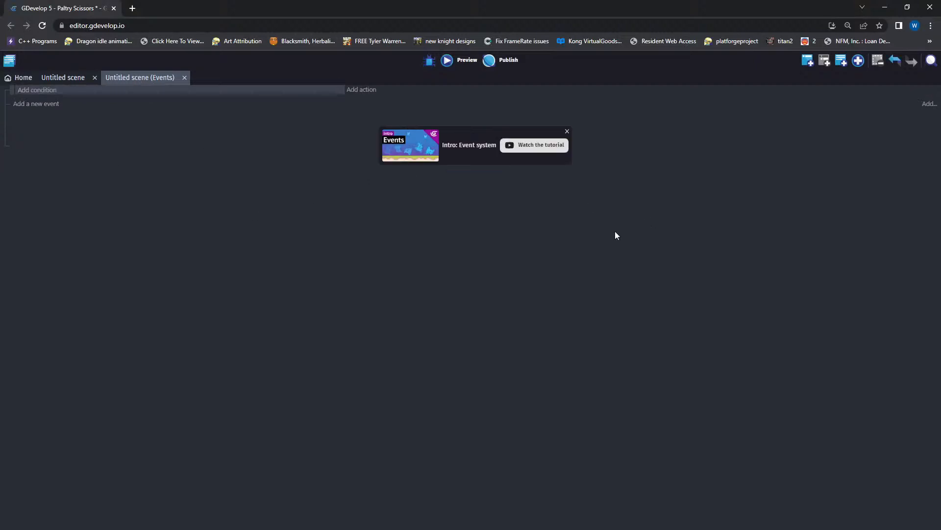
click(34, 104)
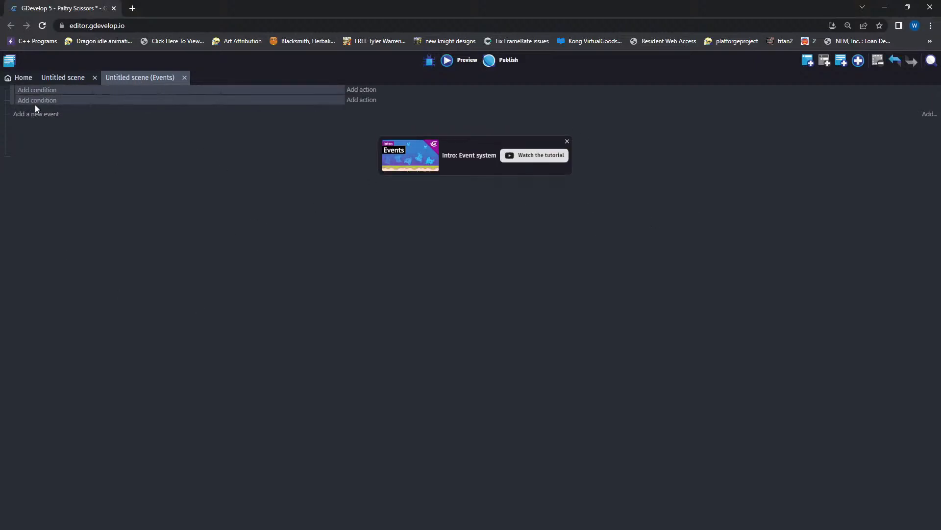
click(211, 99)
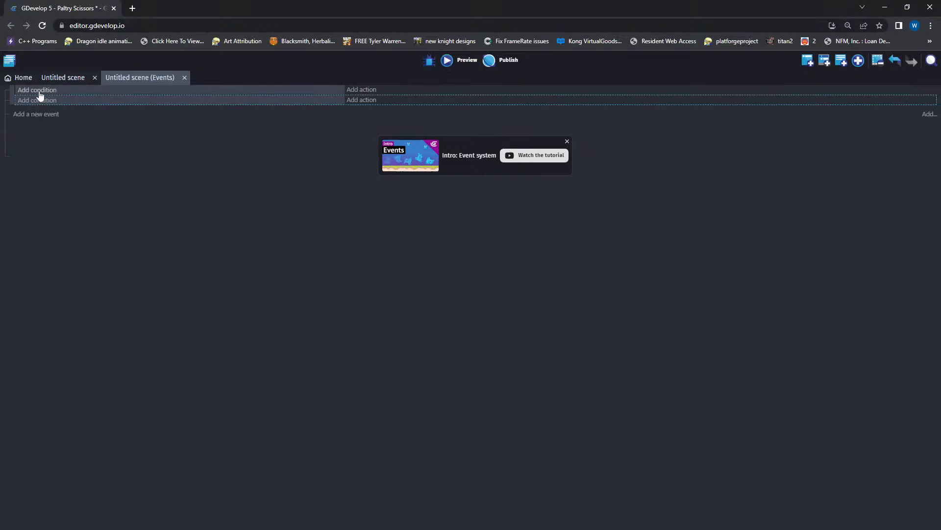
key(Delete)
- Add a condition to the empty event that checks whether RedHero is on floor
click(43, 93)
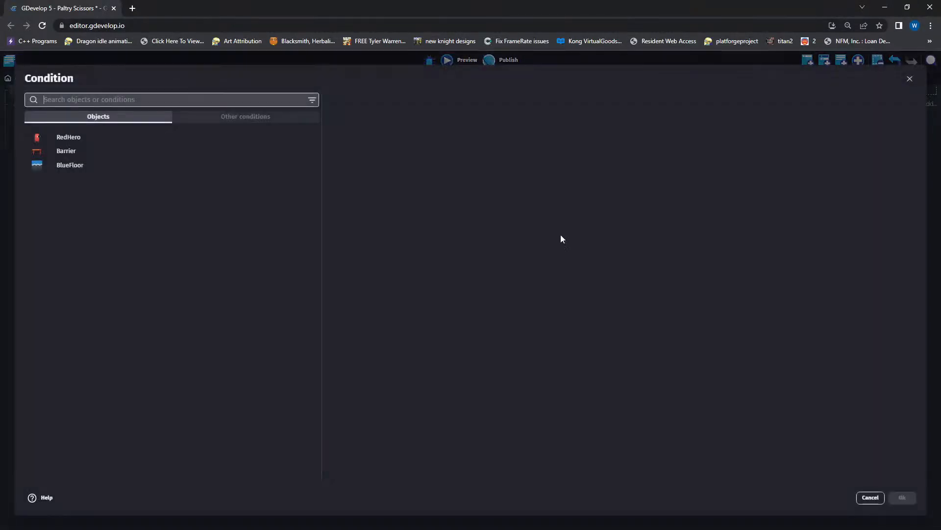
click(75, 139)
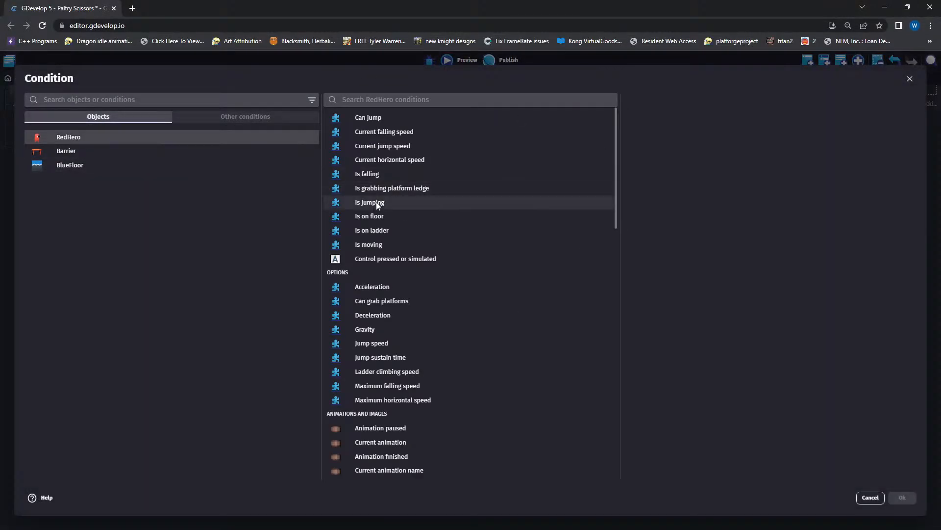
click(378, 219)
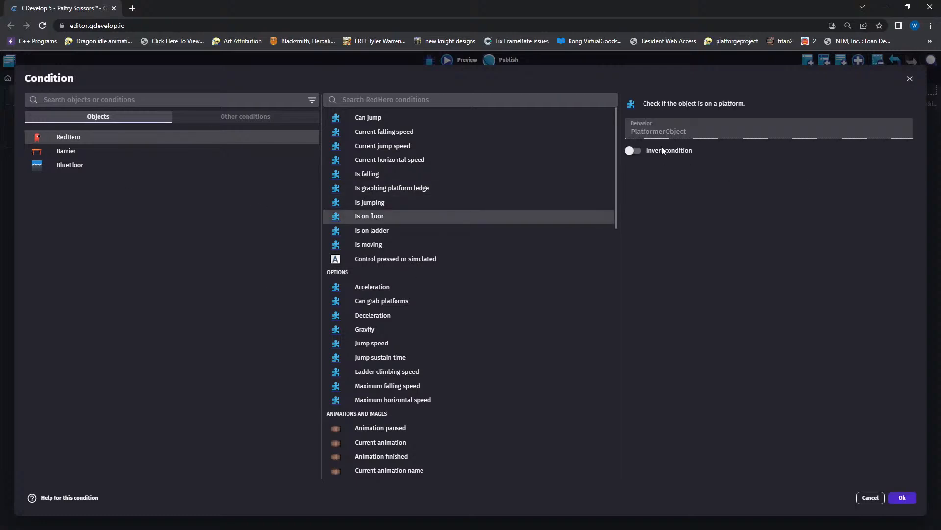
click(901, 497)
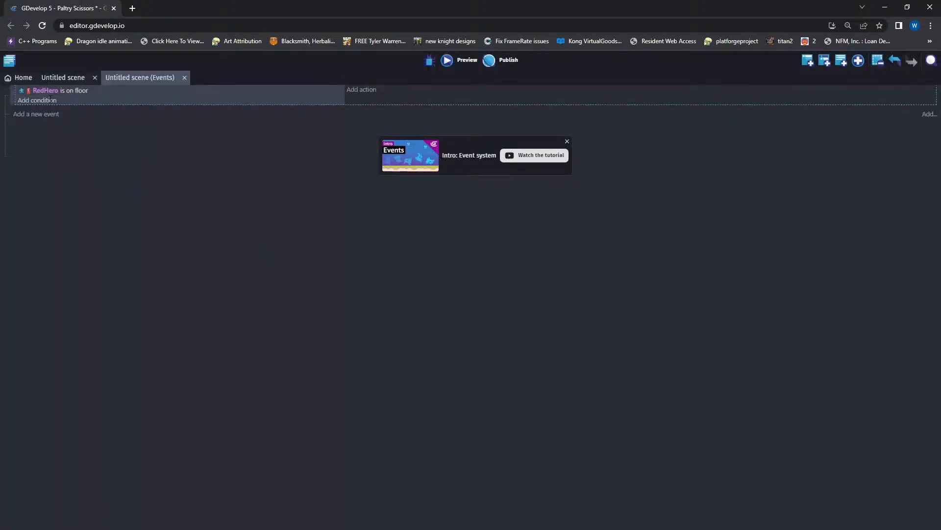
- Add a second condition to the same event that checks whether RedHero is moving
click(49, 101)
click(74, 138)
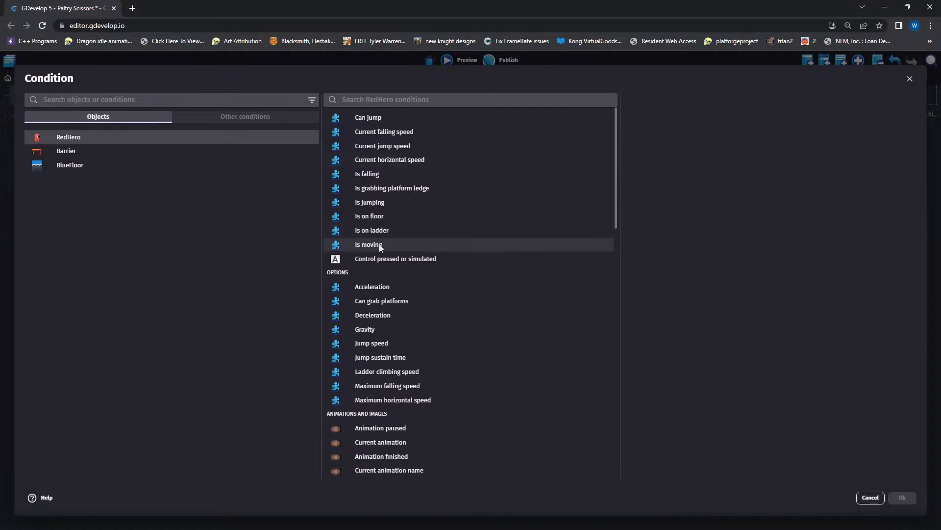
click(394, 247)
click(902, 497)
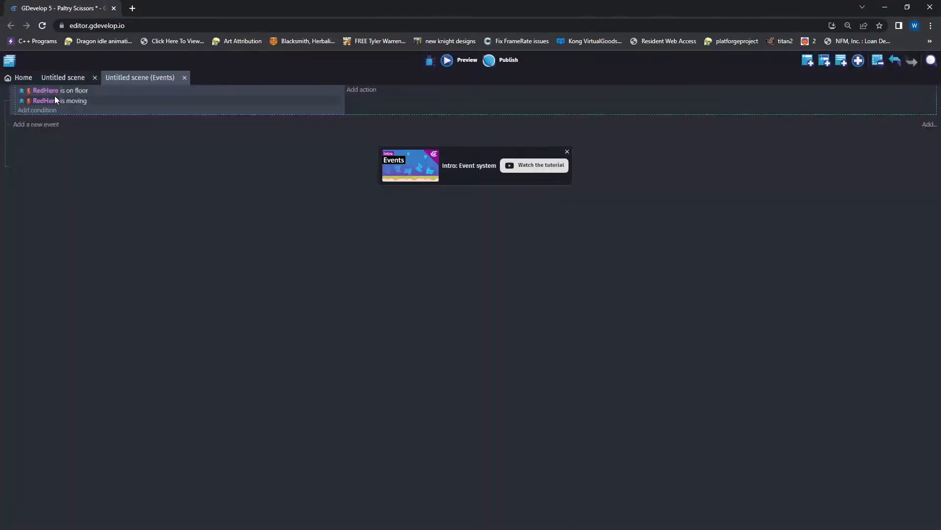
- Start a RedHero action in the event, choosing Change the animation (by name)
click(356, 91)
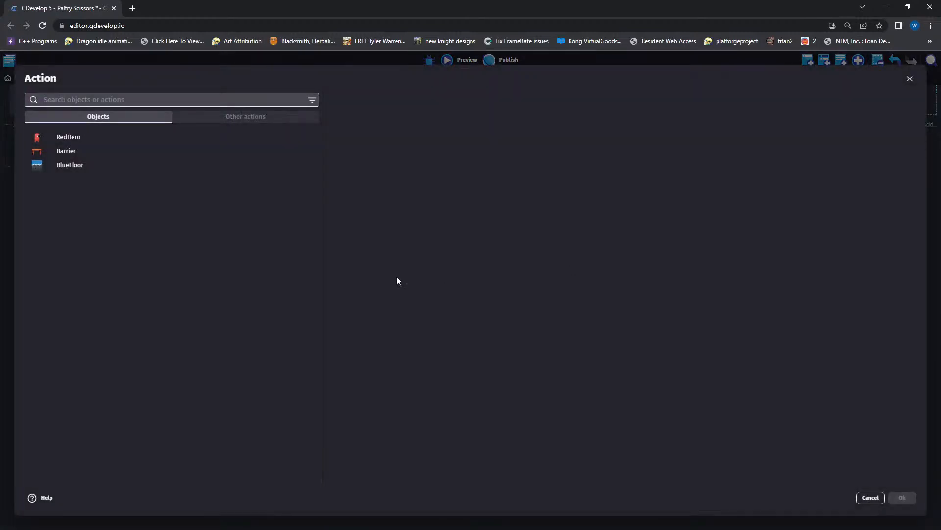
click(61, 137)
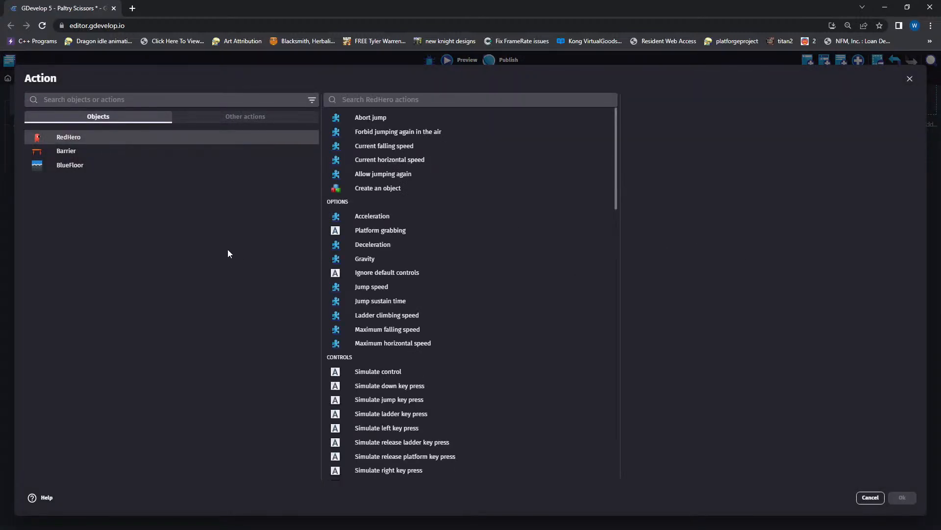
scroll(516, 374, down, 8)
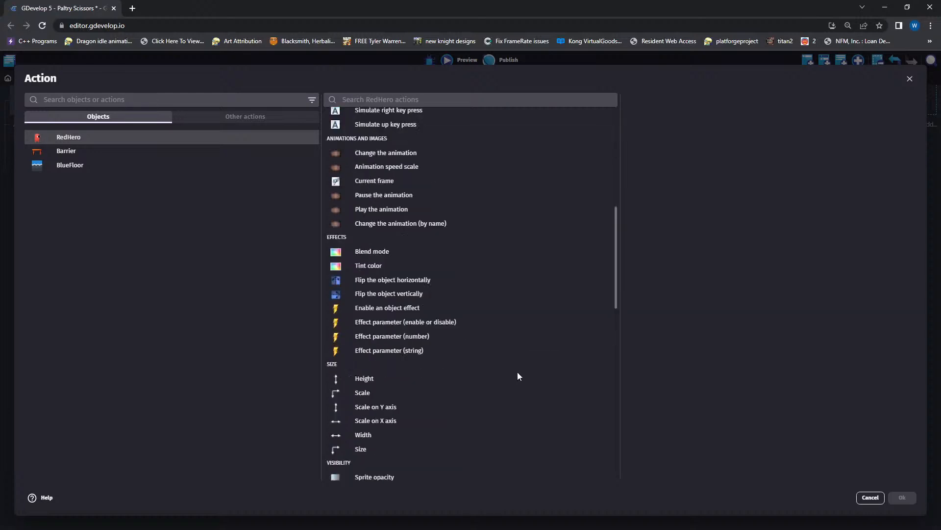
scroll(370, 260, up, 2)
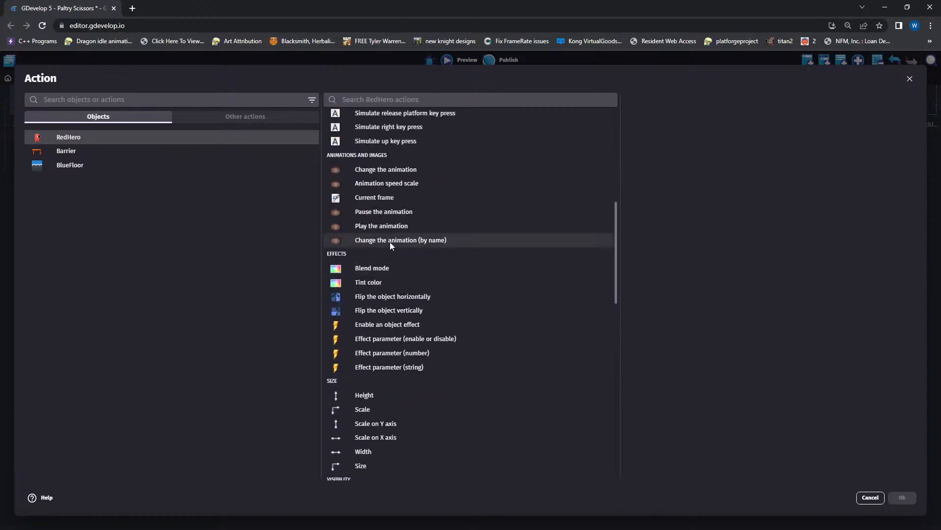
click(389, 243)
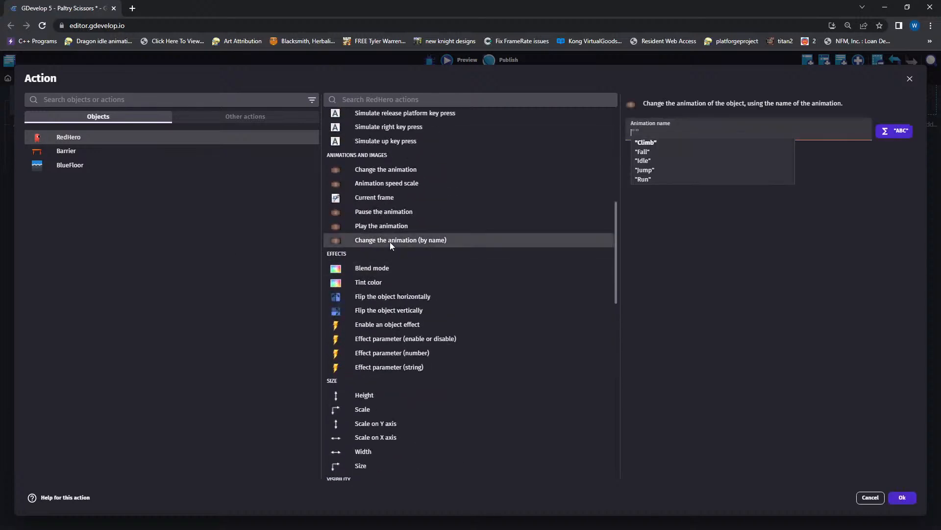
click(363, 169)
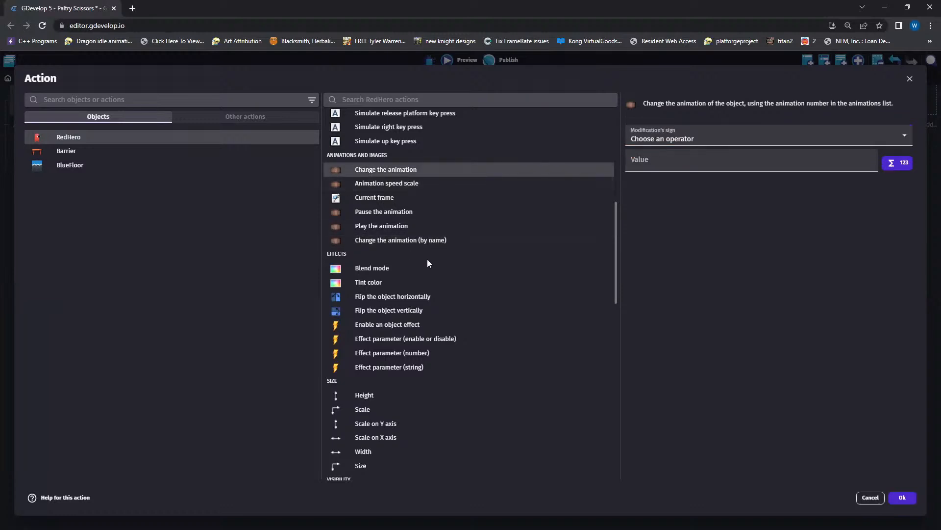
click(359, 240)
click(383, 172)
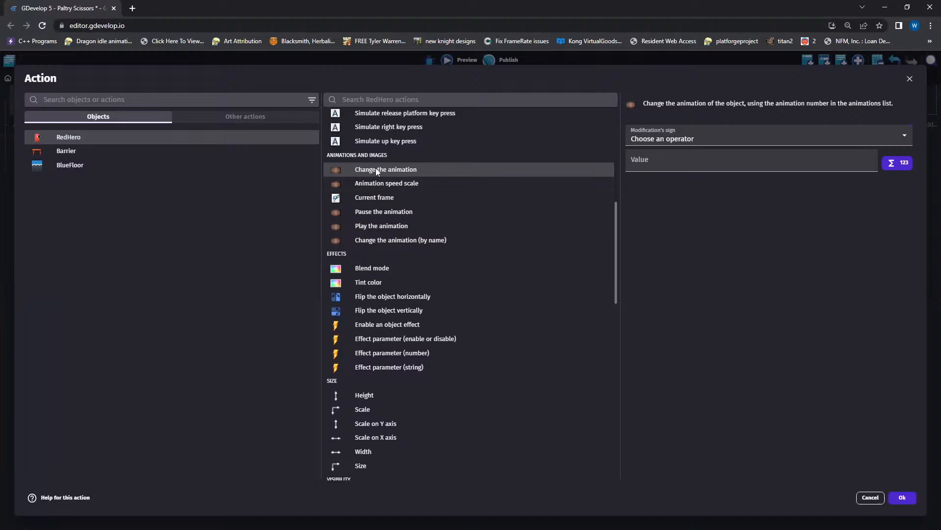
click(401, 240)
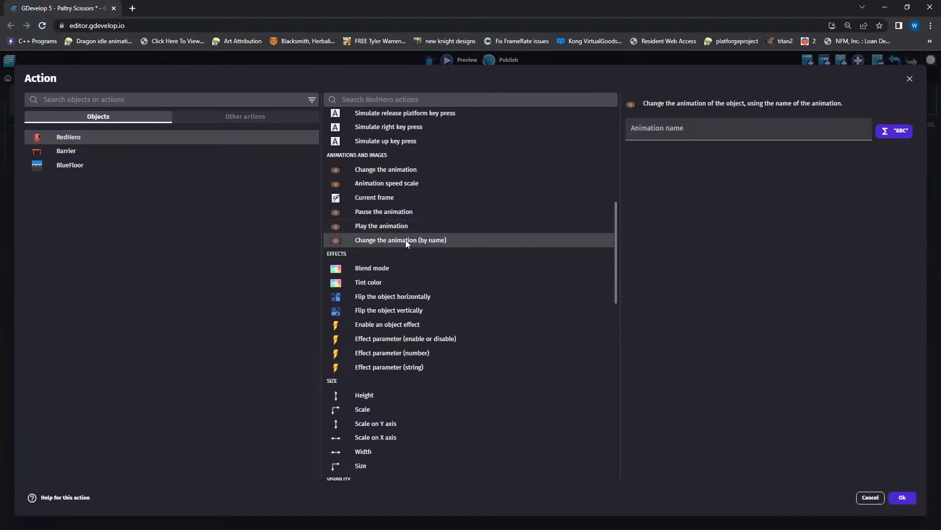
- Set the action's animation name to "Run" and confirm the action
click(711, 131)
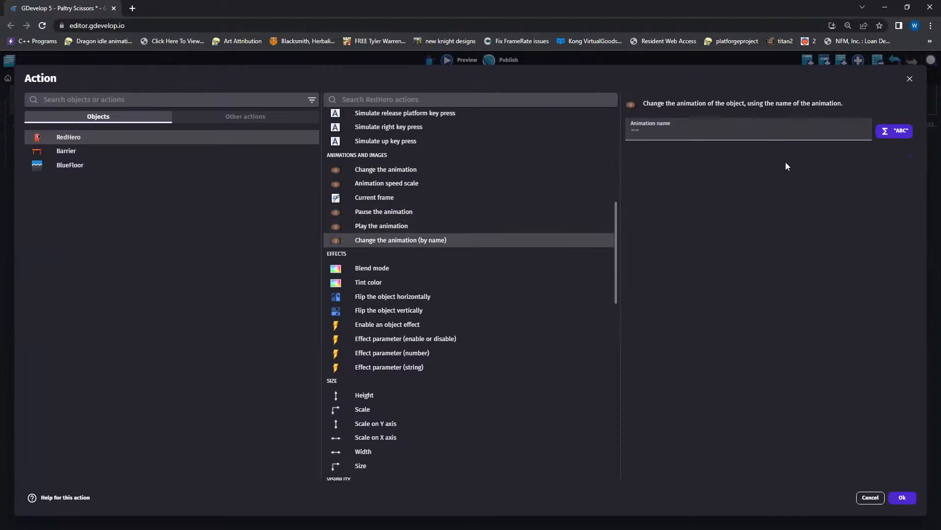
key(BackSpace)
key(Down)
key(Down)
key(Down)
key(Down)
key(Down)
key(Up)
key(Down)
key(Down)
key(Down)
key(Down)
key(Down)
key(Down)
key(Down)
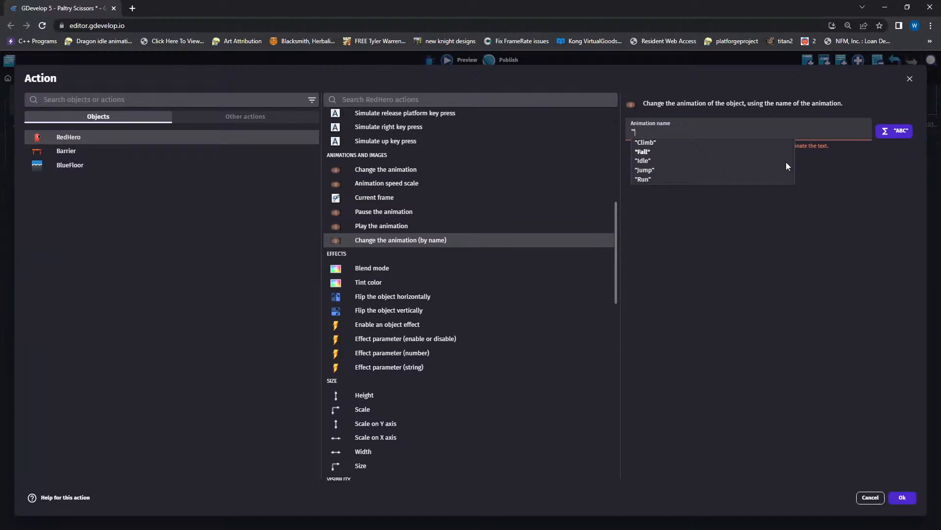
key(Down)
key(Down)
key(Down)
key(Return)
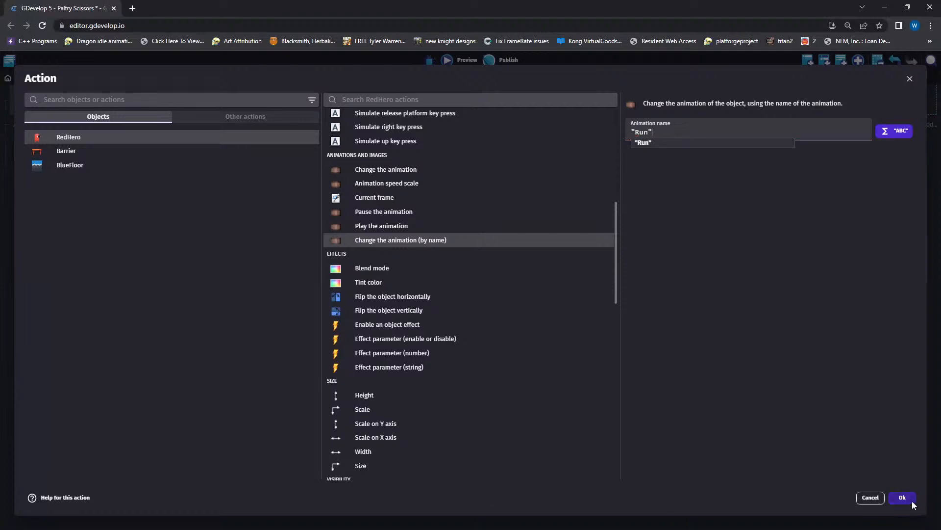
click(912, 499)
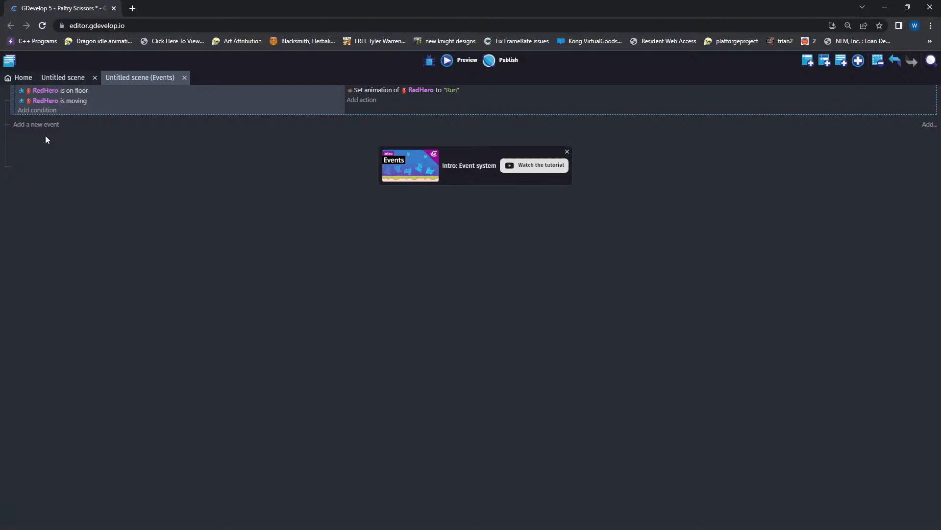
- Duplicate the Run event and invert the copy's "RedHero is moving" condition
key(ctrl+v)
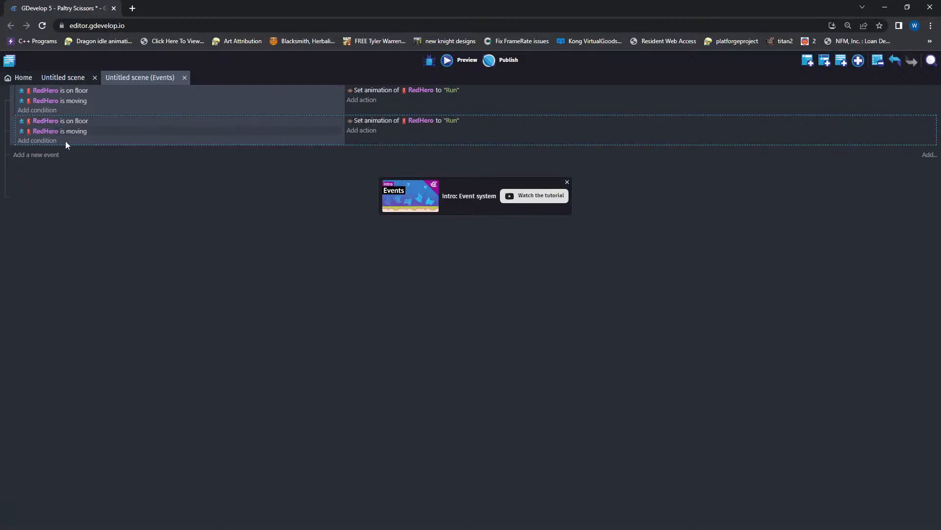
double_click(80, 131)
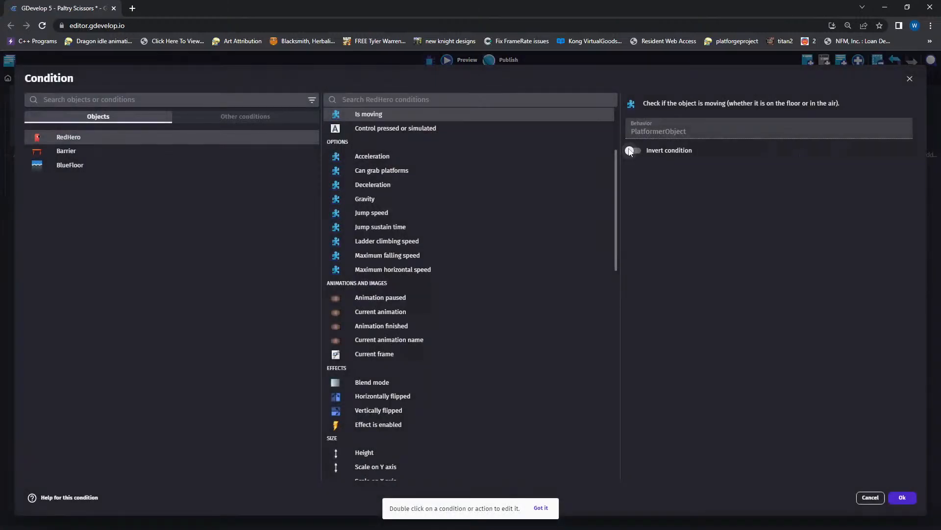
click(637, 153)
click(903, 497)
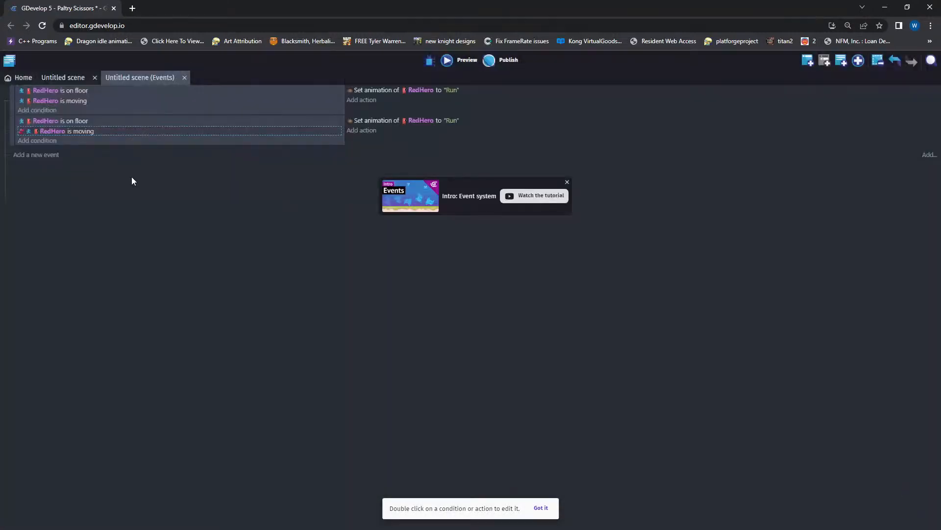
right_click(49, 131)
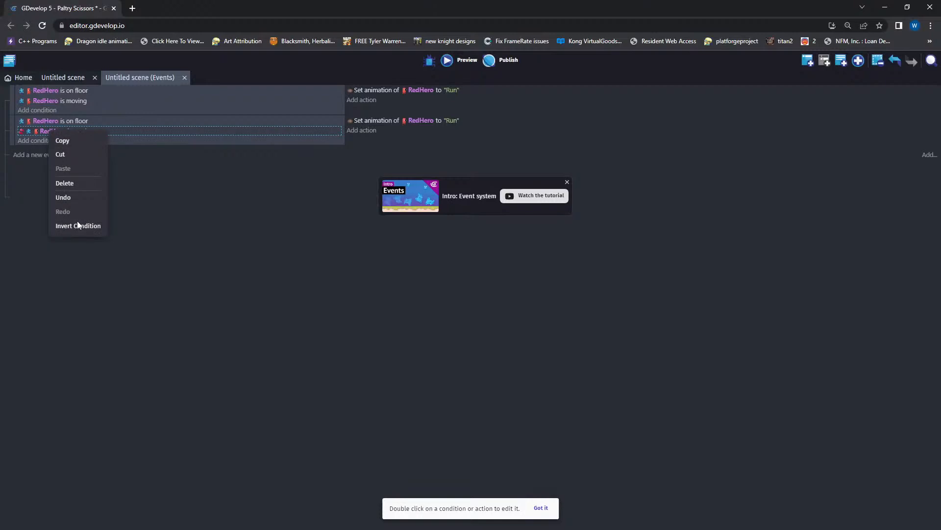
click(60, 125)
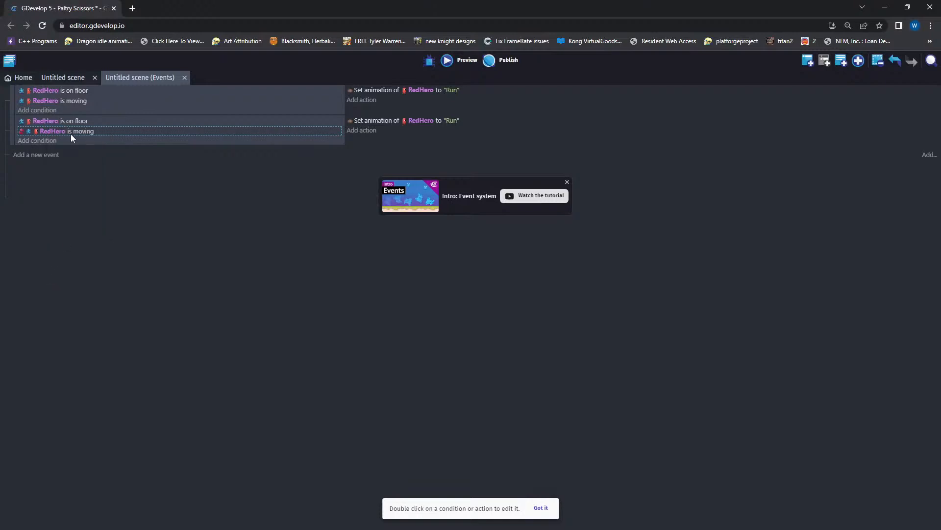
double_click(71, 133)
click(910, 79)
double_click(428, 122)
click(678, 129)
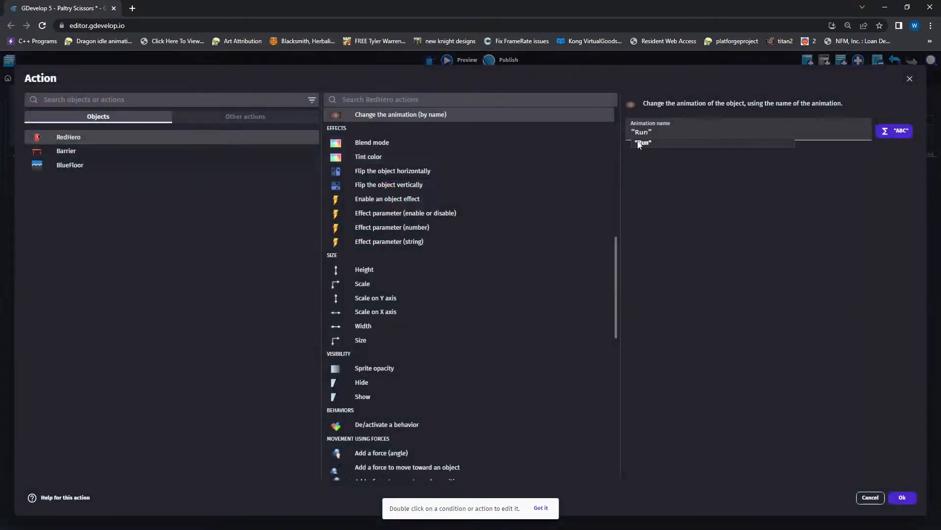
click(910, 79)
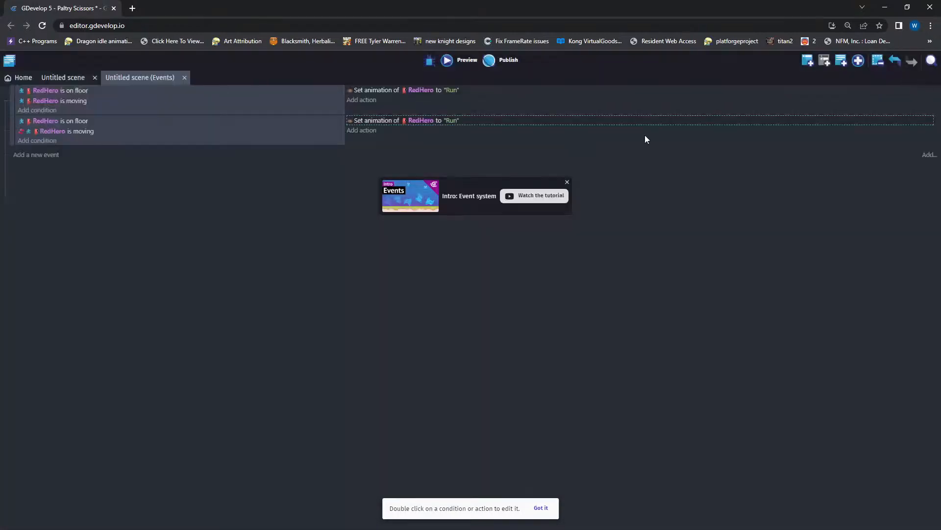
- Change the second event's RedHero animation to "Idle" and return to the scene editor
click(452, 120)
text(")
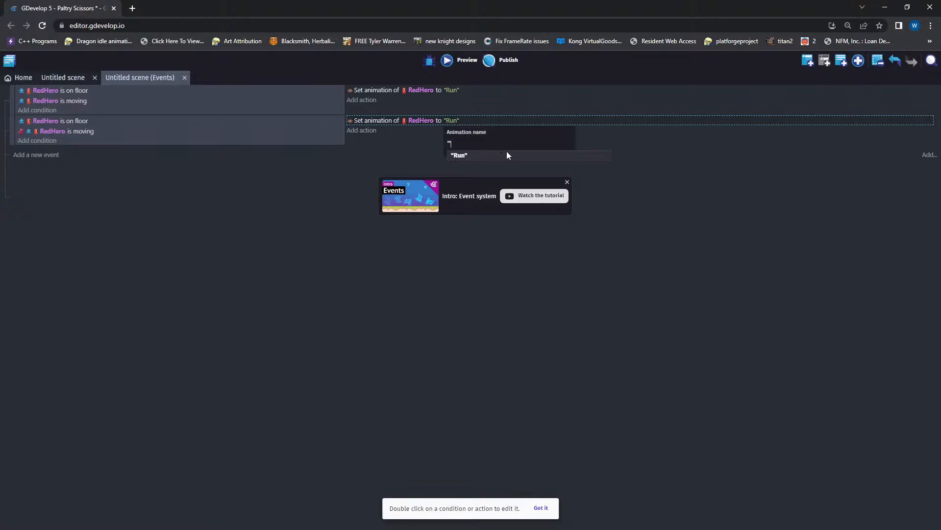
key(Down)
key(Down)
key(Down)
key(Up)
key(Up)
key(Down)
key(Return)
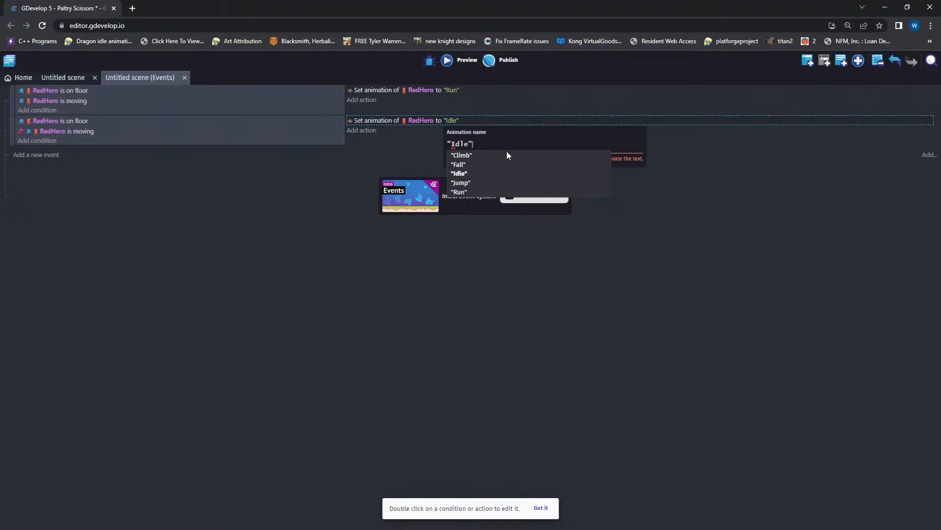
click(327, 252)
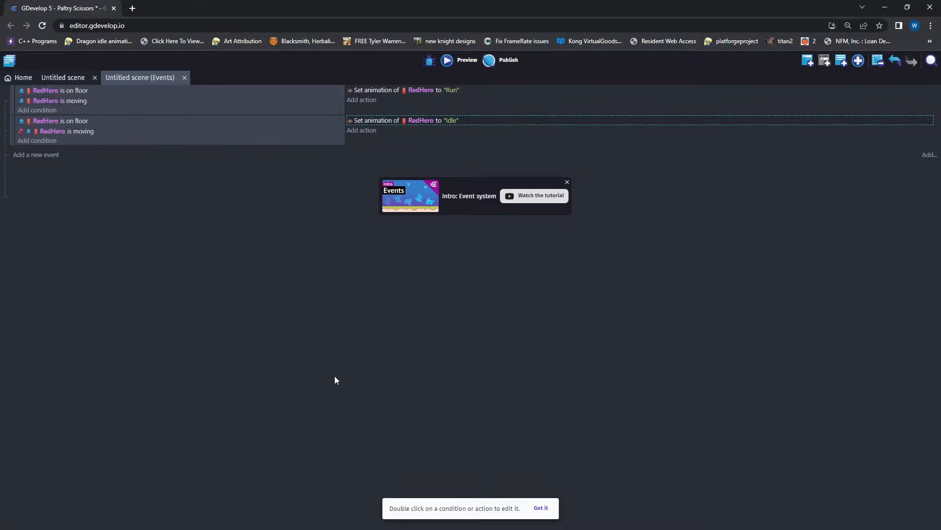
click(63, 78)
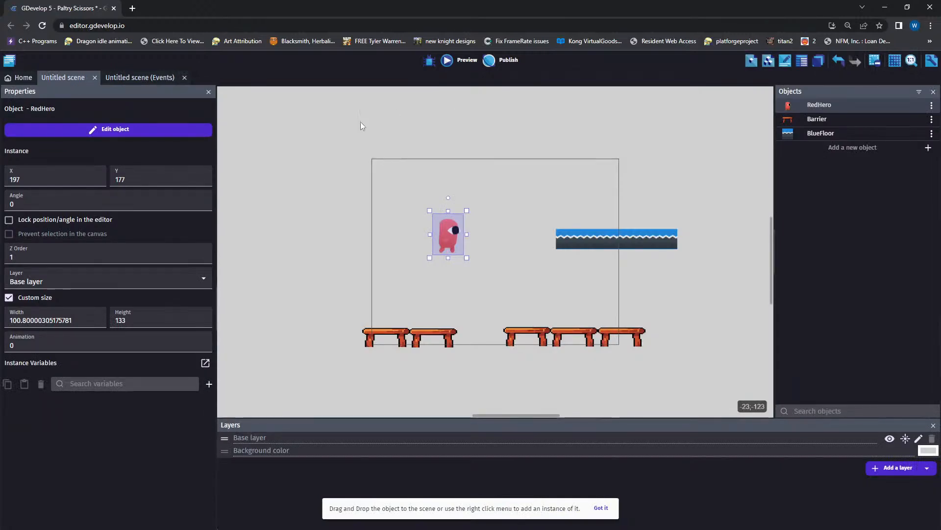
- Preview the game from the events sheet, test RedHero's running, idling and jumping in both directions, and close the preview
click(143, 77)
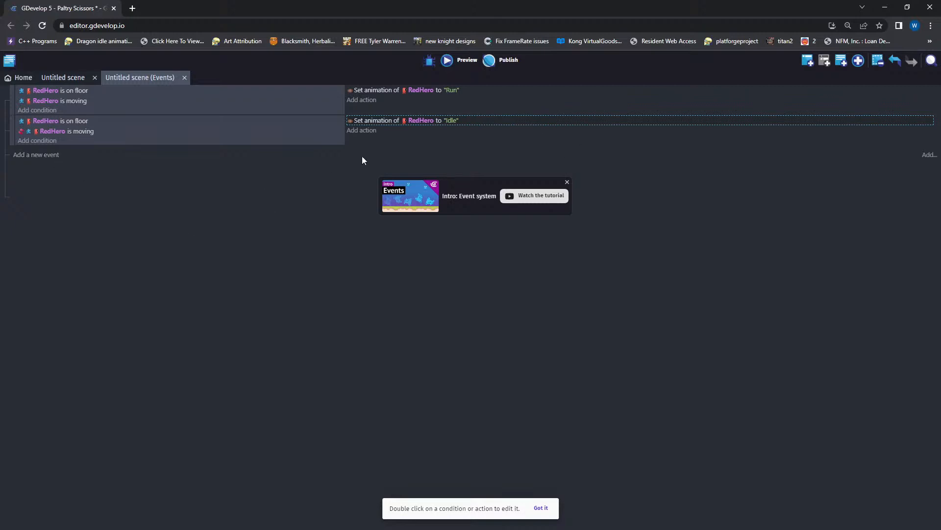
click(447, 61)
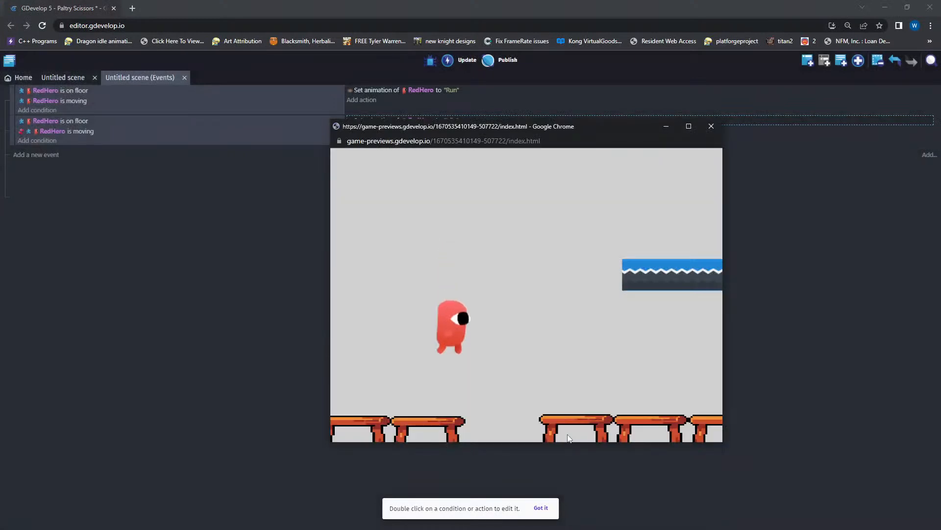
key(Right)
key(Left)
key(Right)
key(Right)
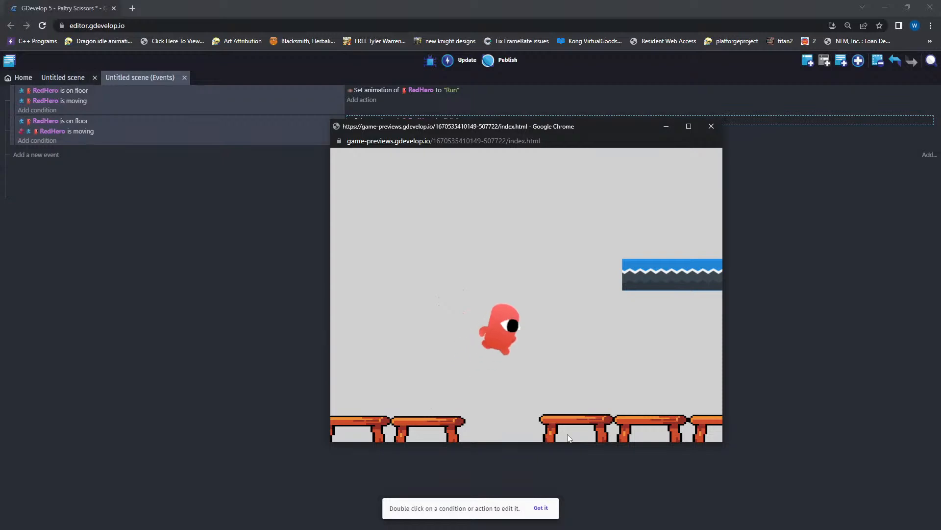
key(Left)
key(space)
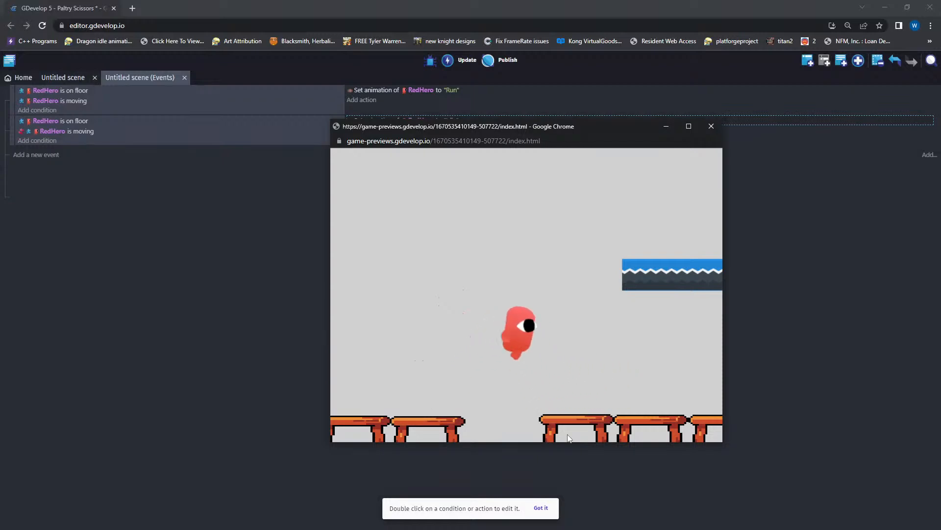
key(Right)
key(space)
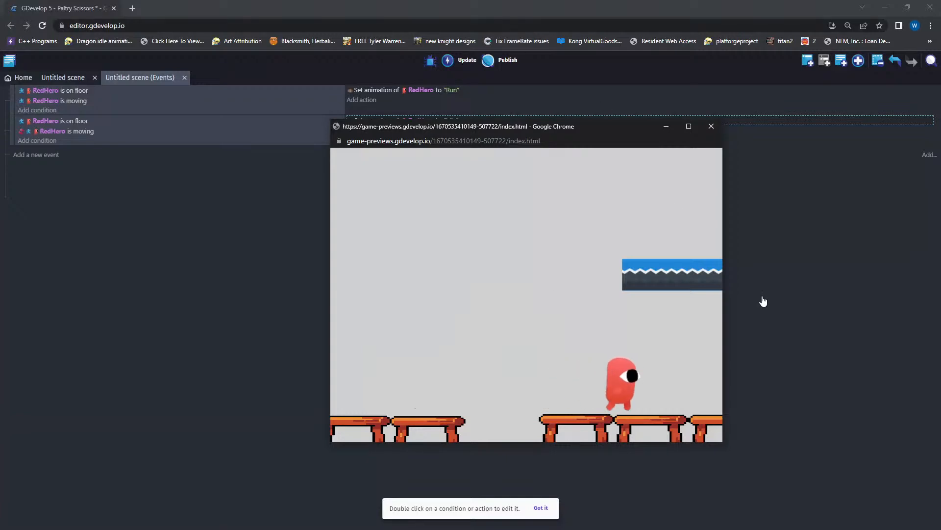
click(701, 128)
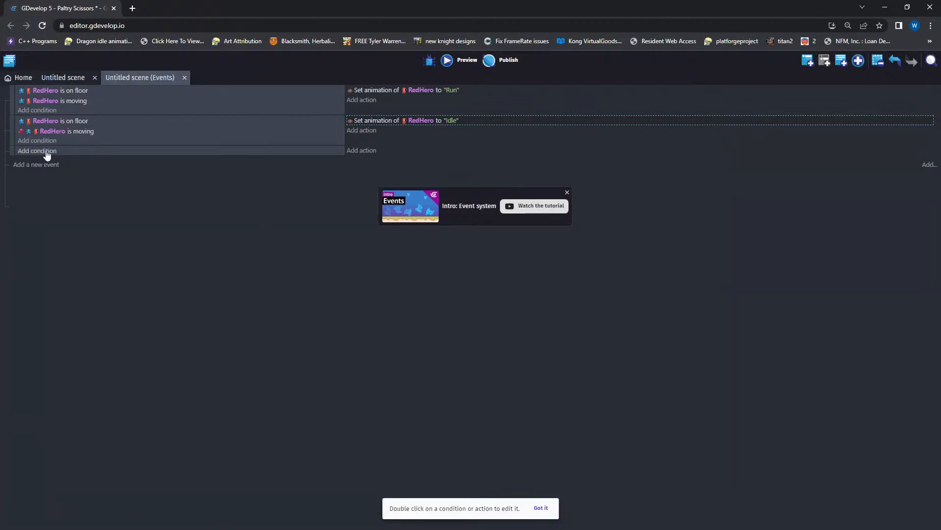
- Add a third event with the RedHero condition Control pressed or simulated, using the key "Left"
click(46, 154)
click(103, 138)
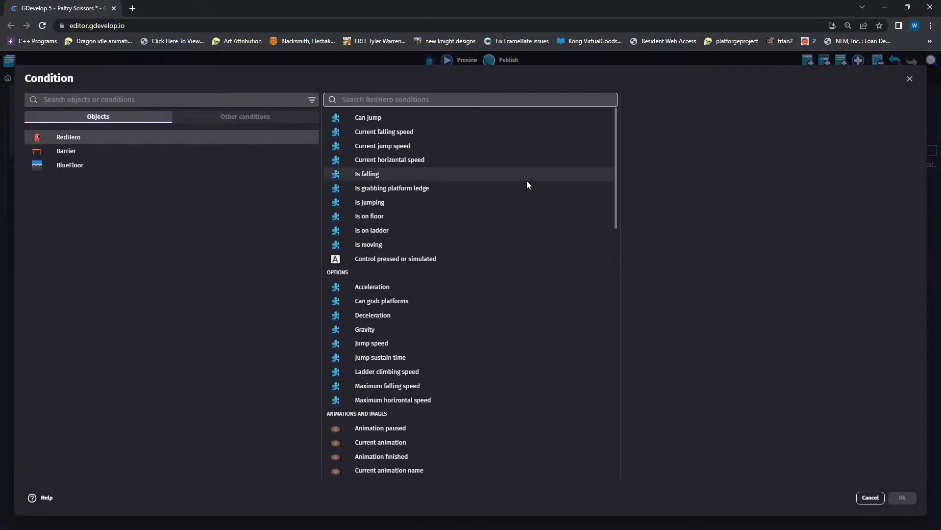
click(404, 262)
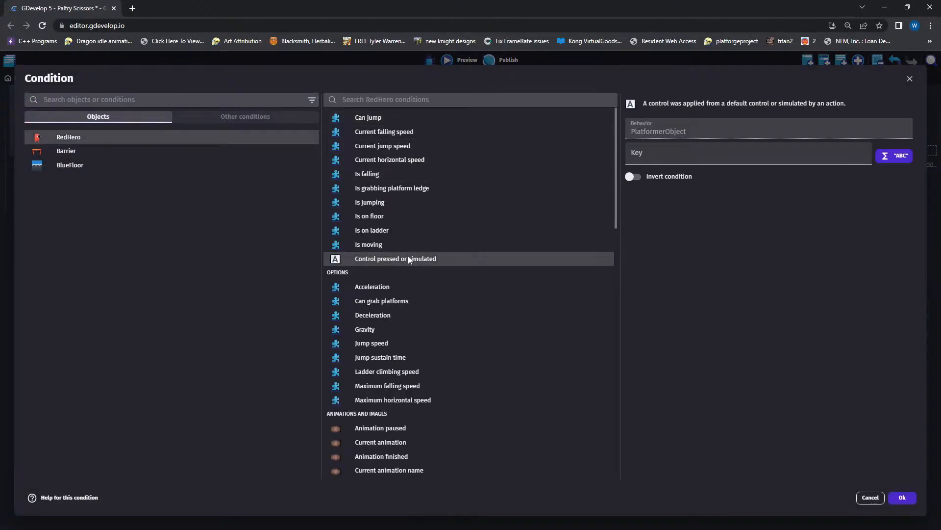
click(732, 151)
text(:)
key(BackSpace)
text(")
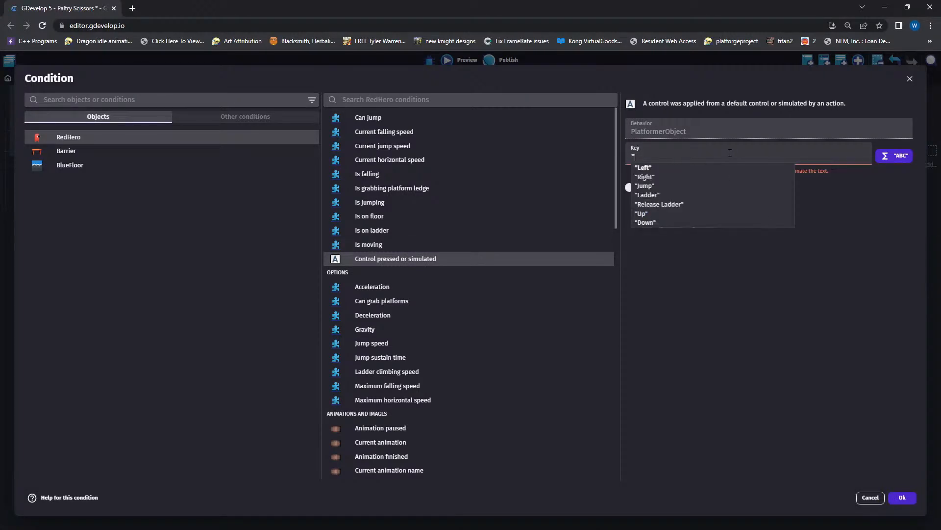
click(643, 167)
click(901, 498)
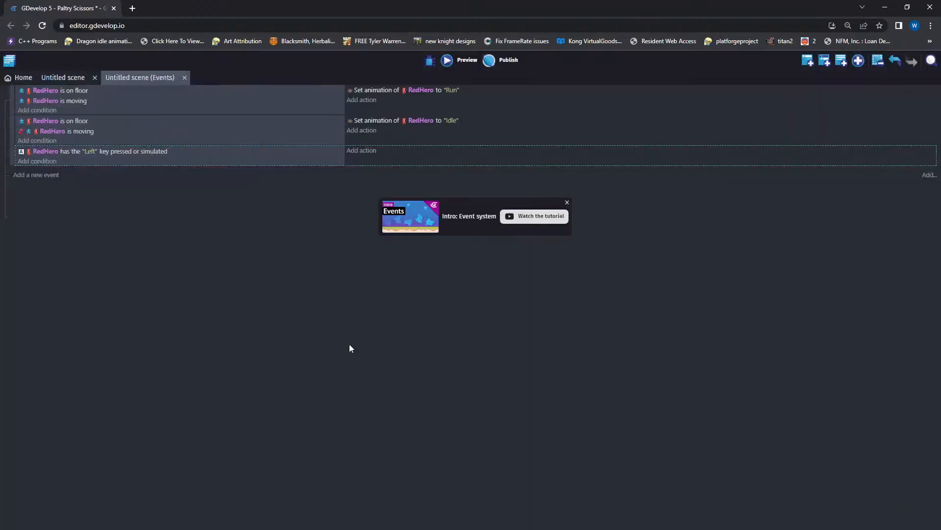
- Add the sprite action Flip the object horizontally for RedHero to the "Left" event, with flipping set to Yes
click(369, 151)
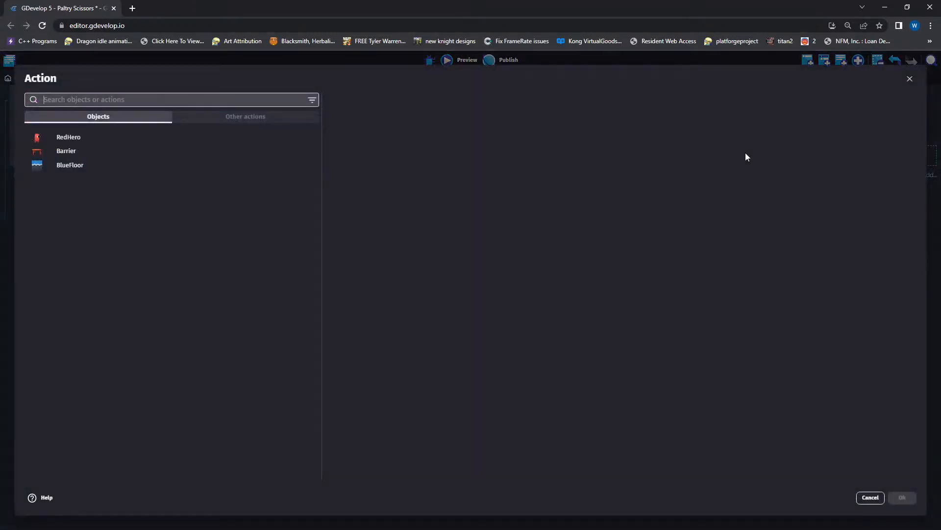
click(141, 99)
text(fk)
key(BackSpace)
key(BackSpace)
text(fl)
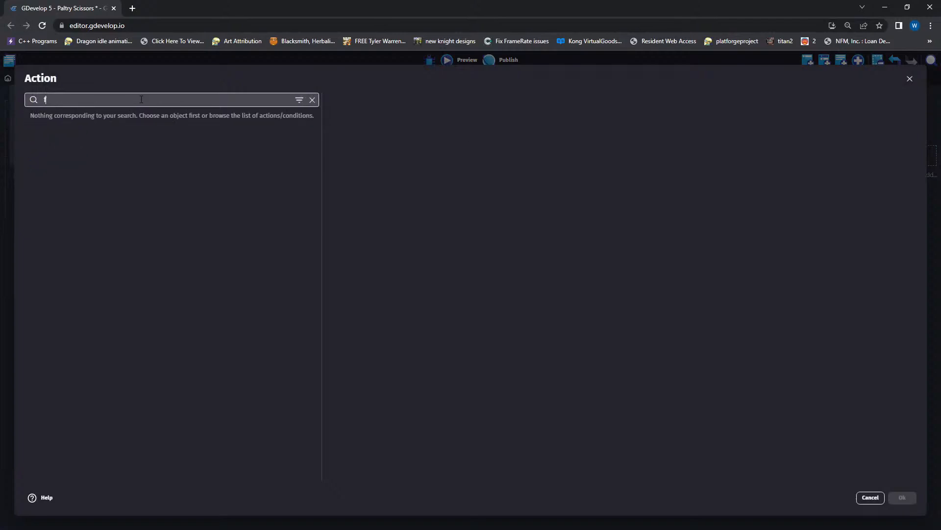
text(i)
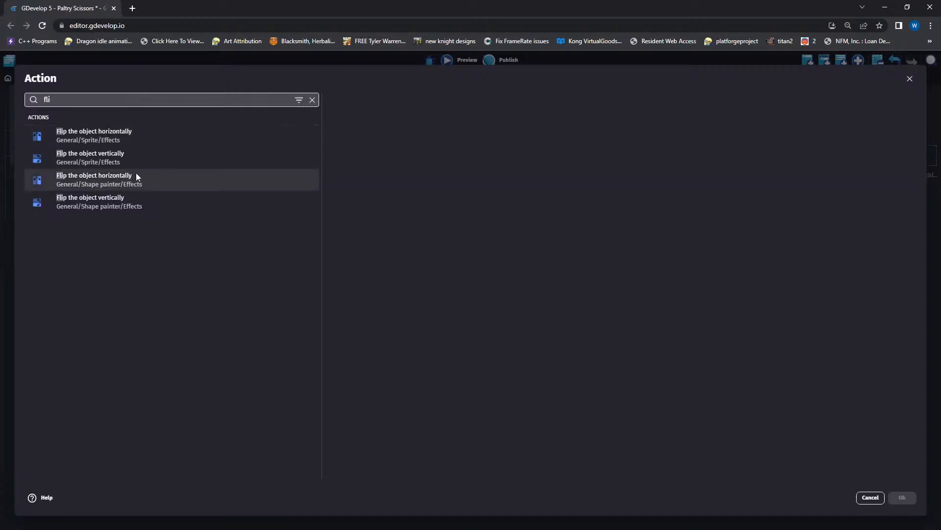
click(112, 133)
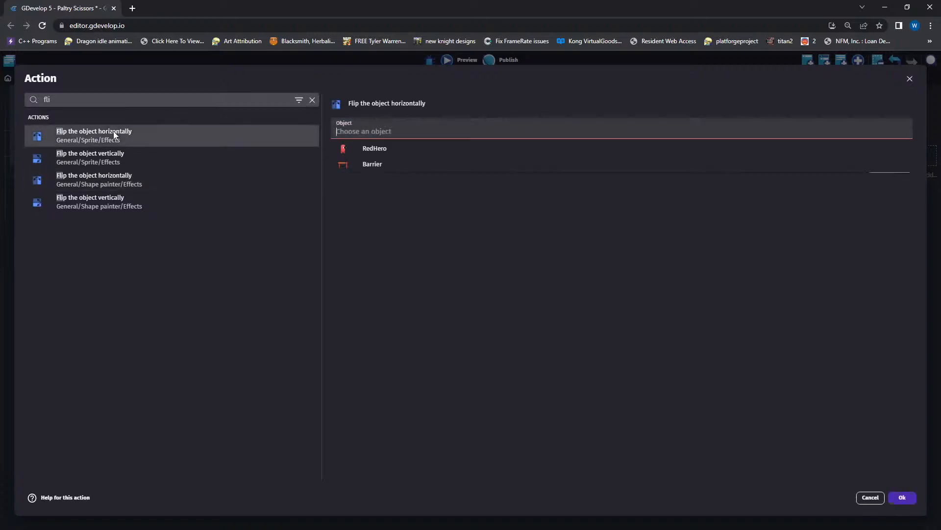
click(395, 149)
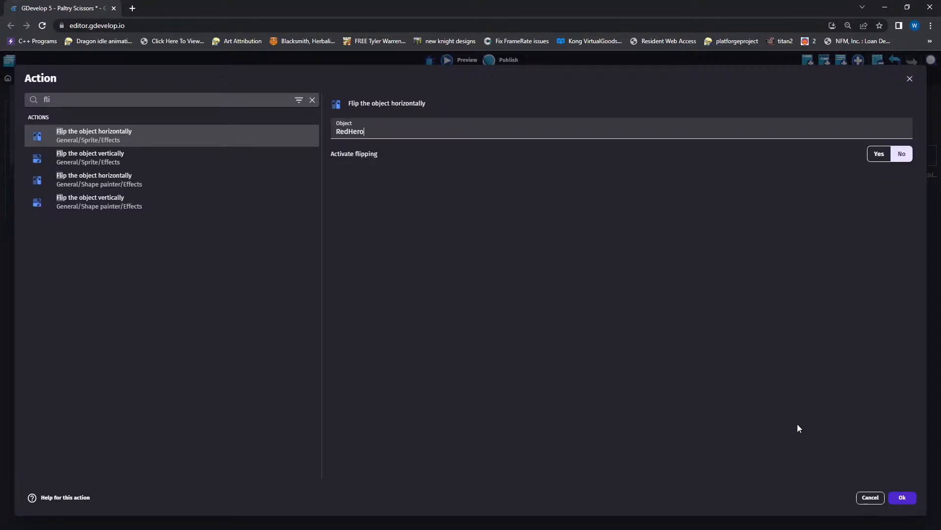
click(905, 498)
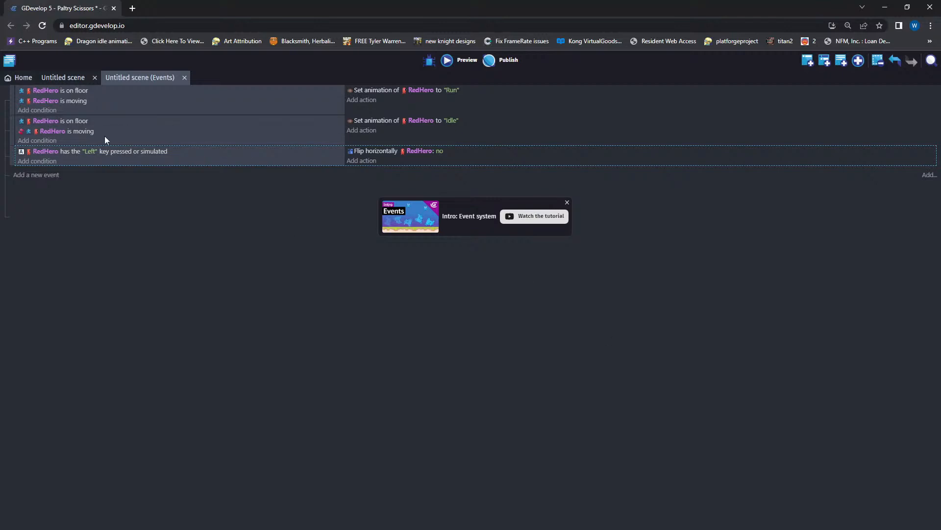
click(440, 153)
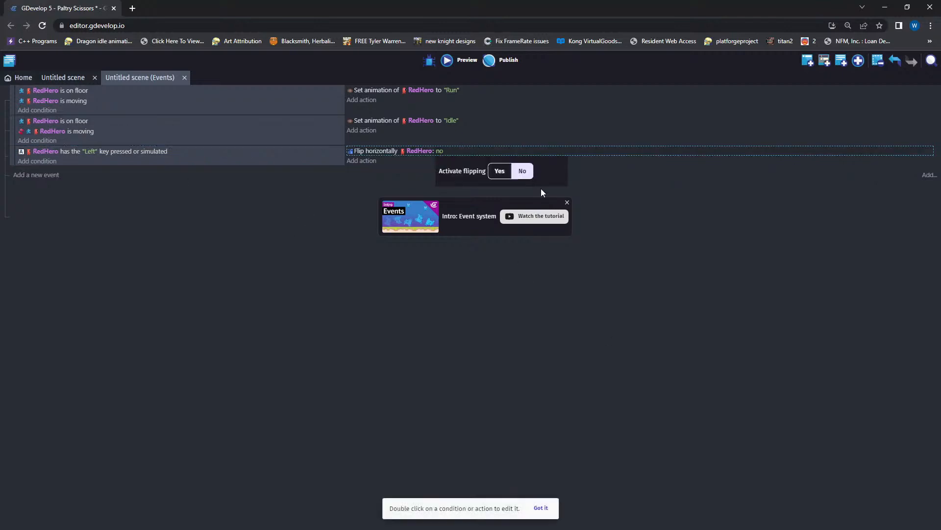
click(497, 170)
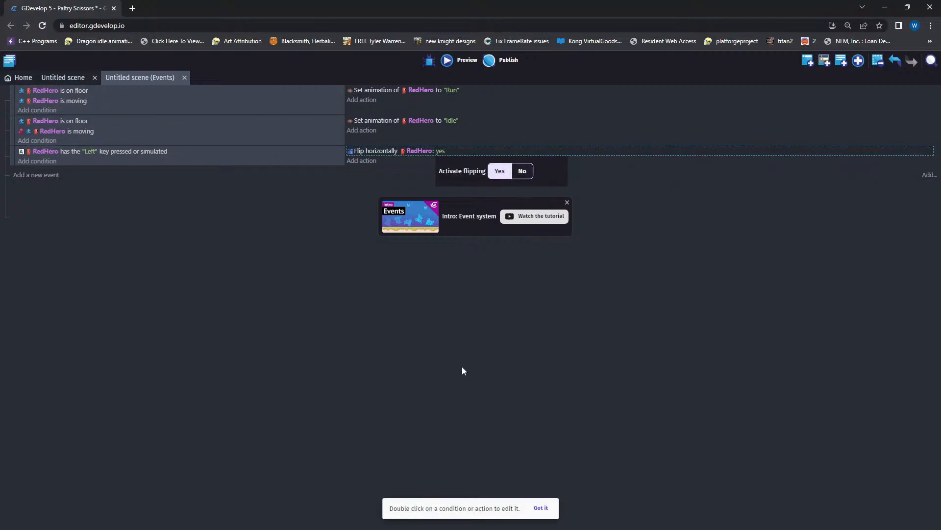
- Duplicate the "Left" key event and change the copy's key to "Right"
click(11, 161)
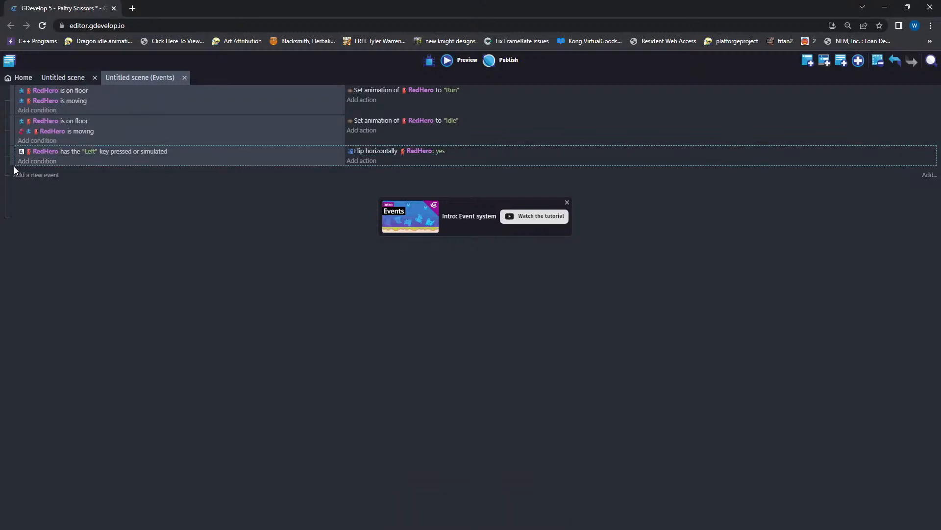
key(ctrl+c)
key(ctrl+v)
click(84, 172)
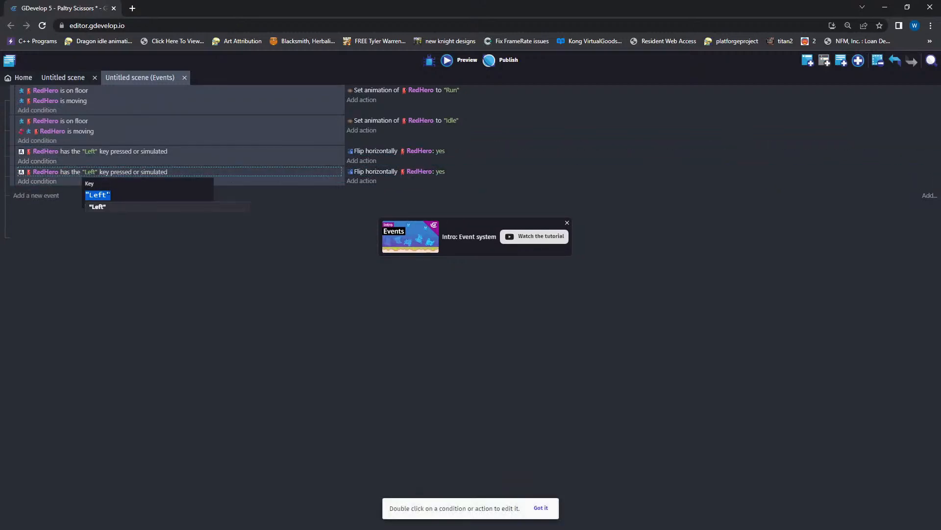
text("r)
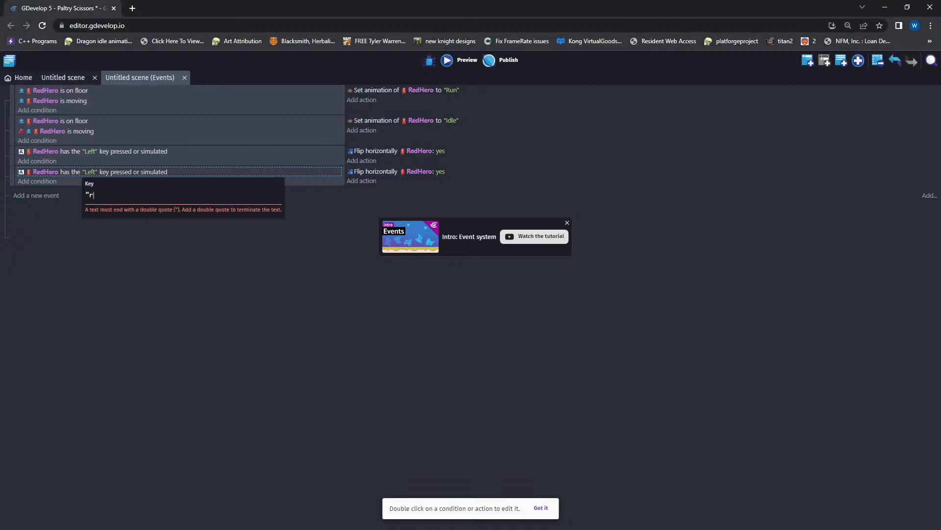
key(BackSpace)
text(R)
key(Down)
key(Up)
key(Return)
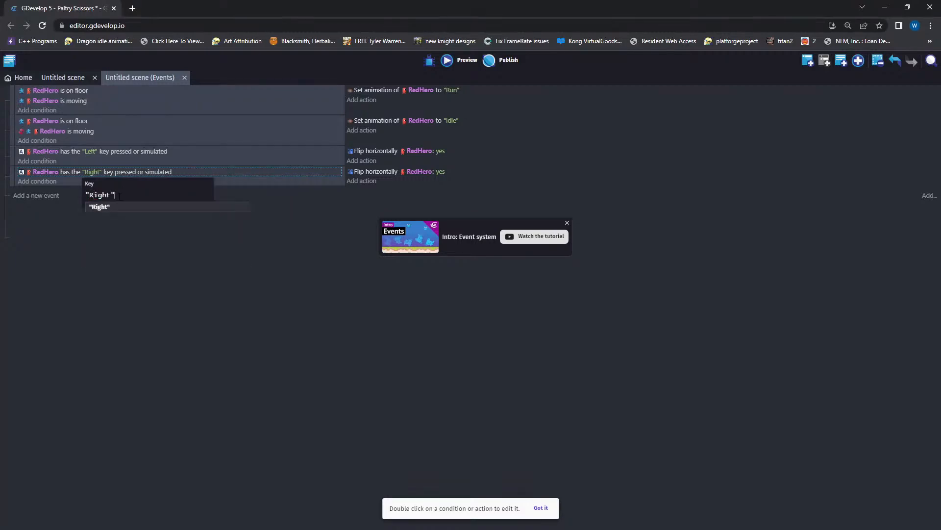
- Set the horizontal flipping of RedHero to No in the "Right" key event
click(439, 170)
click(442, 172)
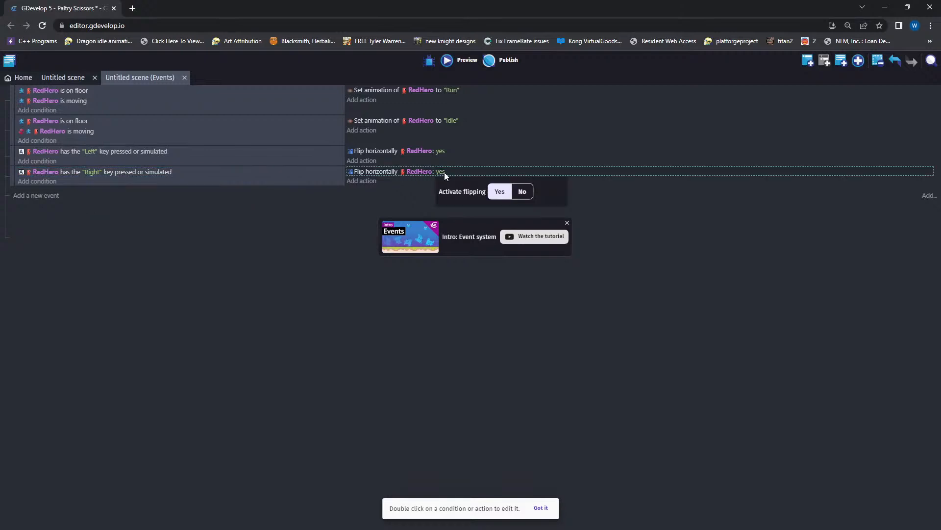
click(527, 190)
click(418, 204)
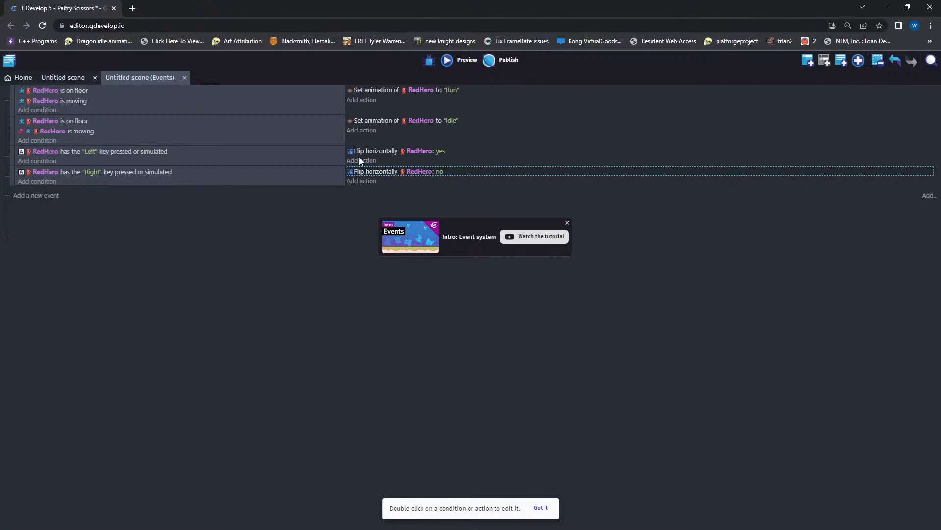
- Preview the game, move RedHero left and right to check the direction it faces, and close the preview
click(455, 60)
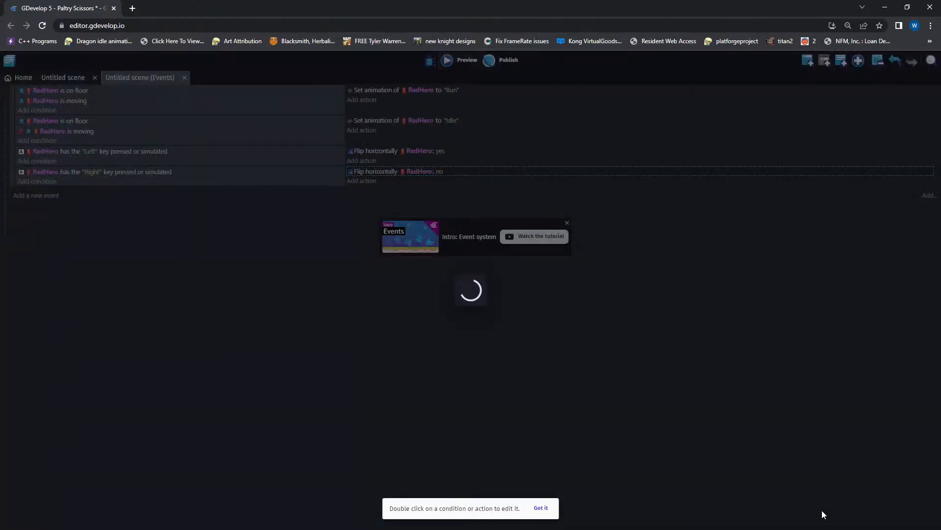
key(Left)
key(Right)
key(Right)
key(Left)
key(Right)
key(Left)
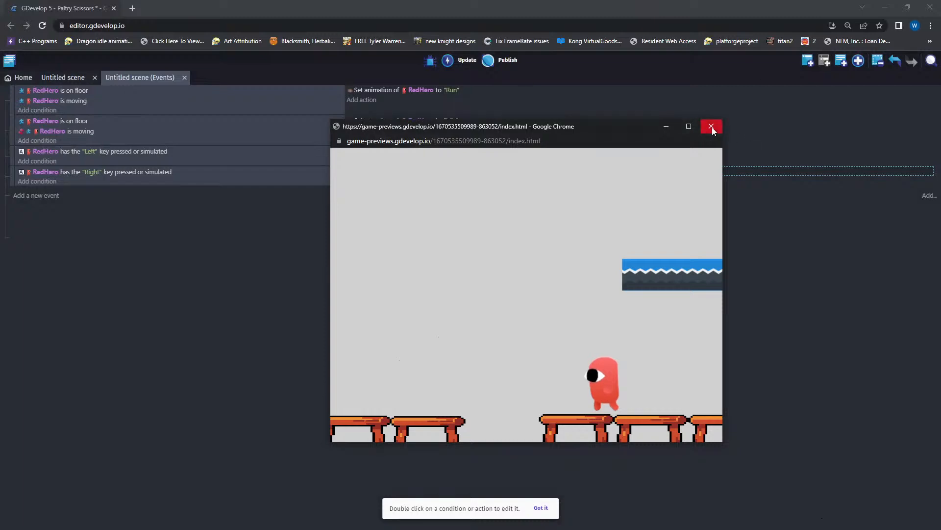
click(711, 126)
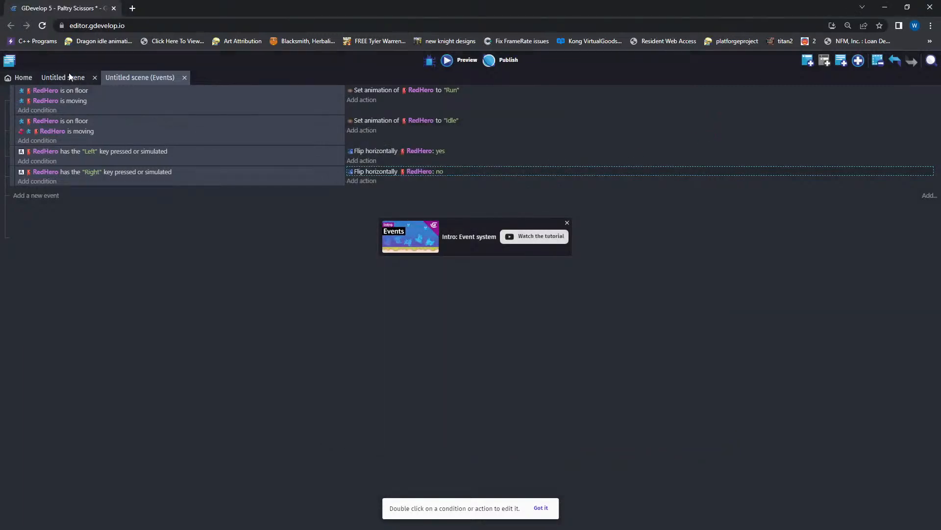
- Open RedHero's collision masks from the scene editor and switch the sprite to a custom collision mask
click(73, 78)
double_click(454, 237)
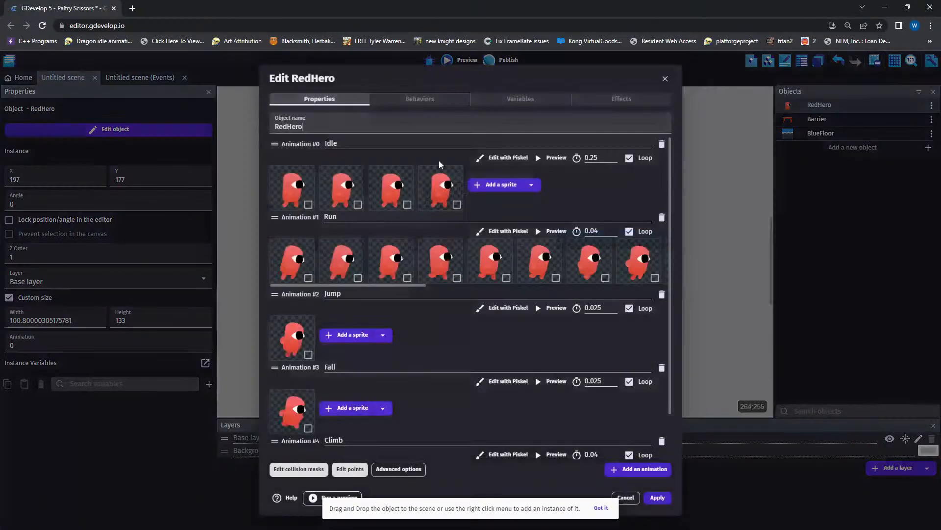
click(298, 470)
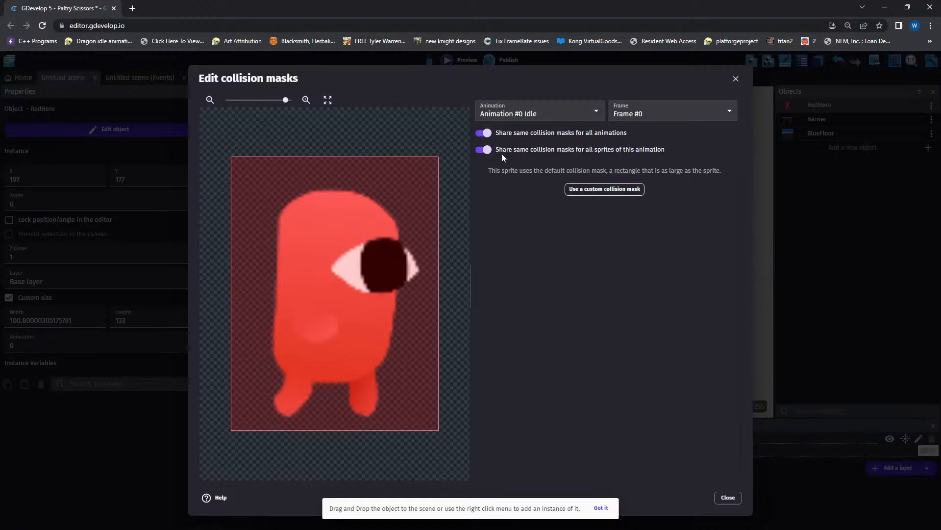
click(591, 189)
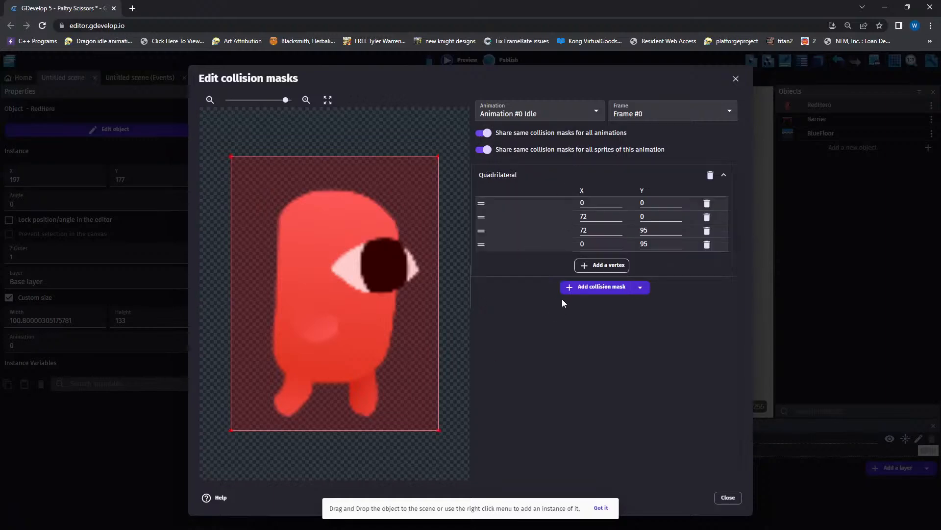
- Raise the custom mask's two lower vertices to the hero's feet and set both of their Y values to 90
drag(438, 431, 439, 413)
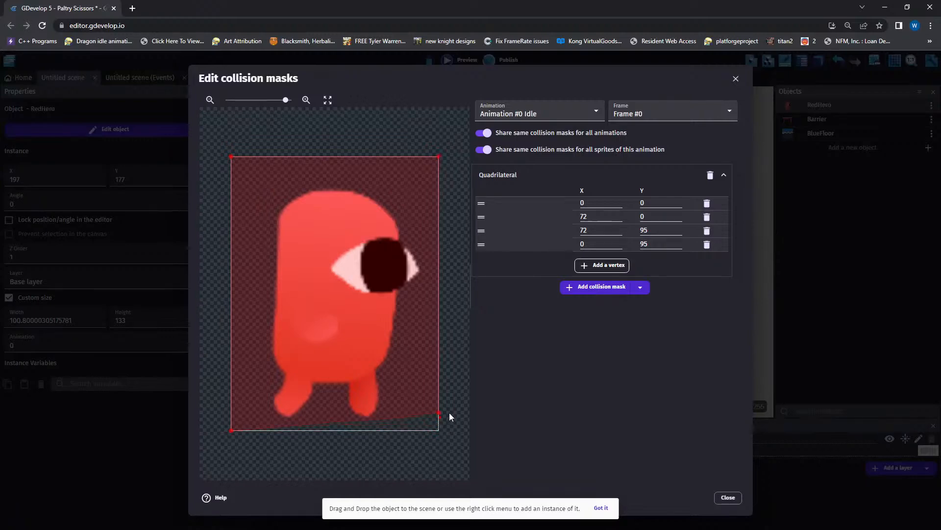
drag(232, 432, 224, 416)
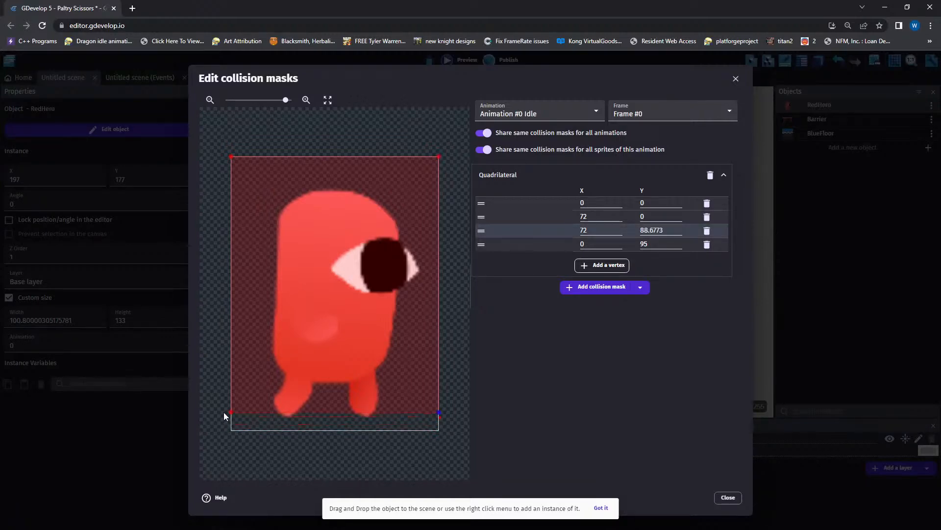
drag(435, 414, 438, 413)
drag(232, 412, 228, 417)
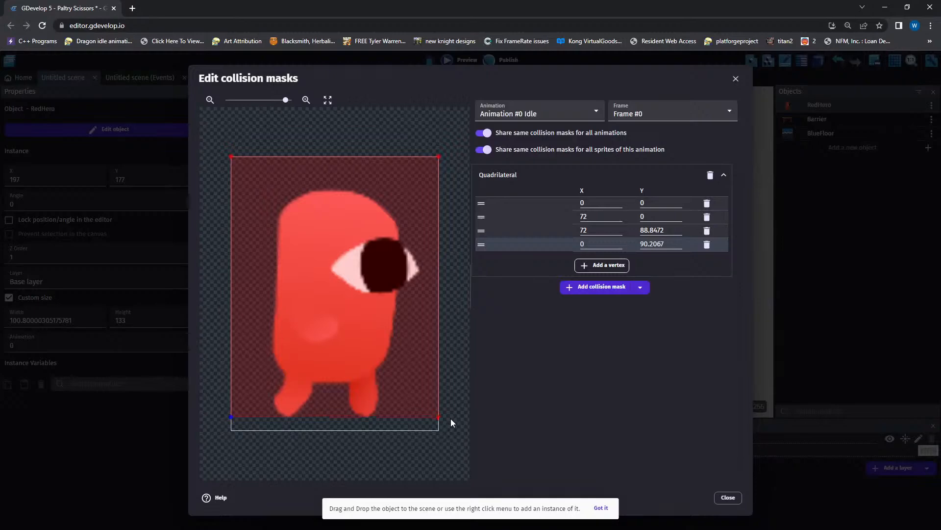
drag(454, 420, 453, 419)
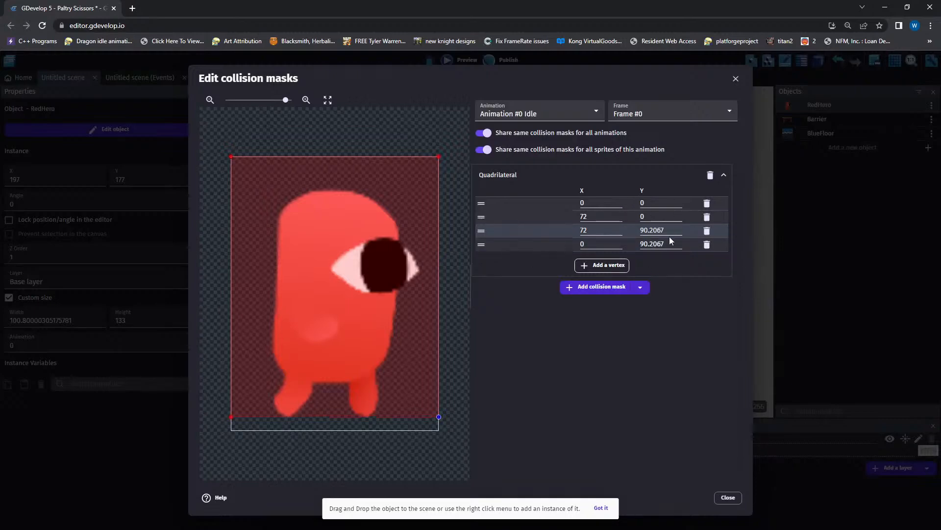
drag(667, 230, 628, 230)
text(90)
click(653, 242)
text(90)
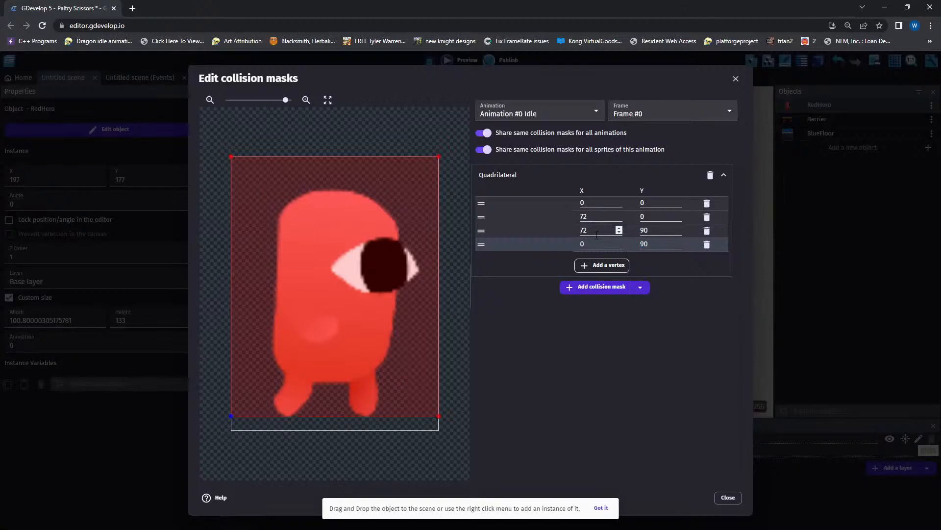
- Check how the custom mask fits the hero in the Run and Jump animations and in frame #1 of Idle
click(729, 498)
click(598, 102)
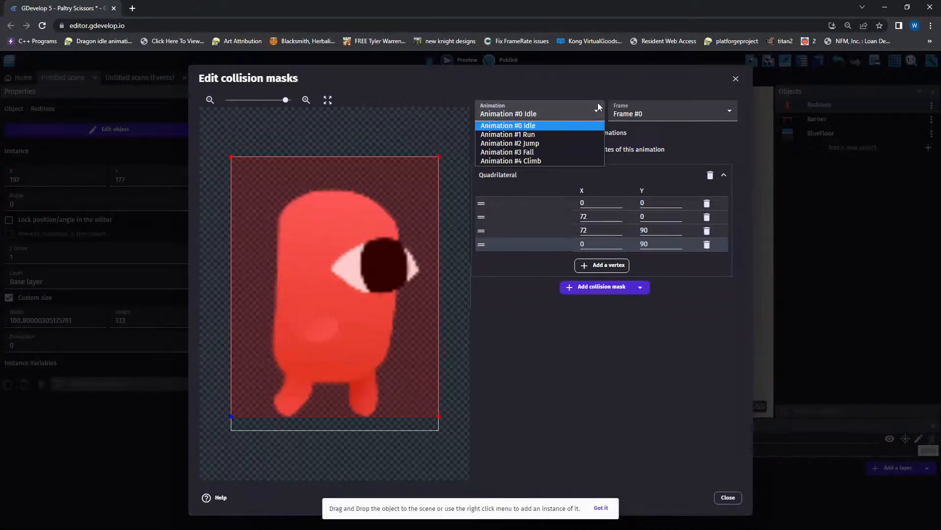
click(543, 134)
click(596, 112)
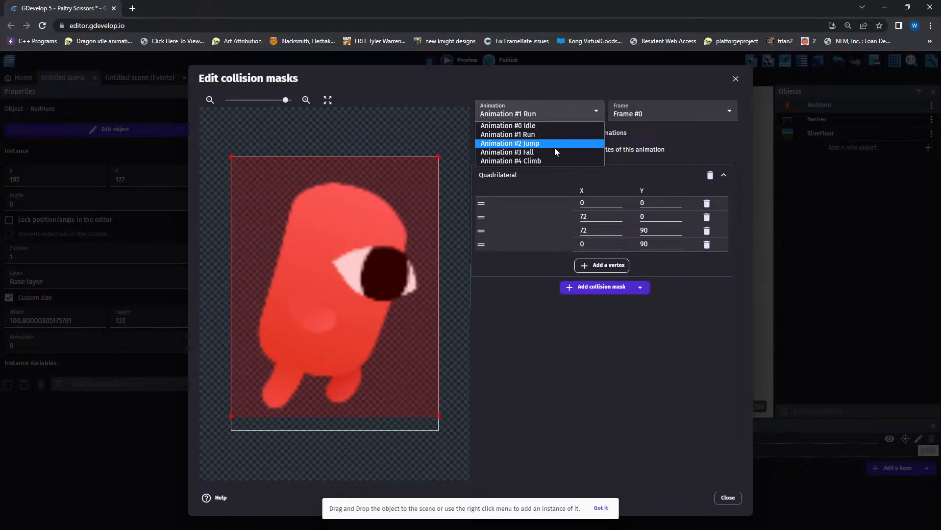
click(554, 147)
click(575, 117)
click(547, 125)
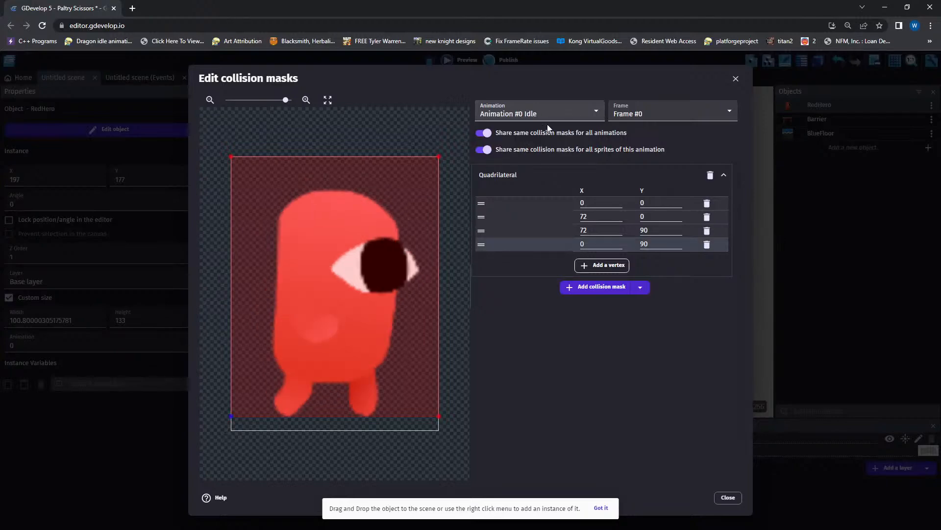
click(696, 112)
click(635, 136)
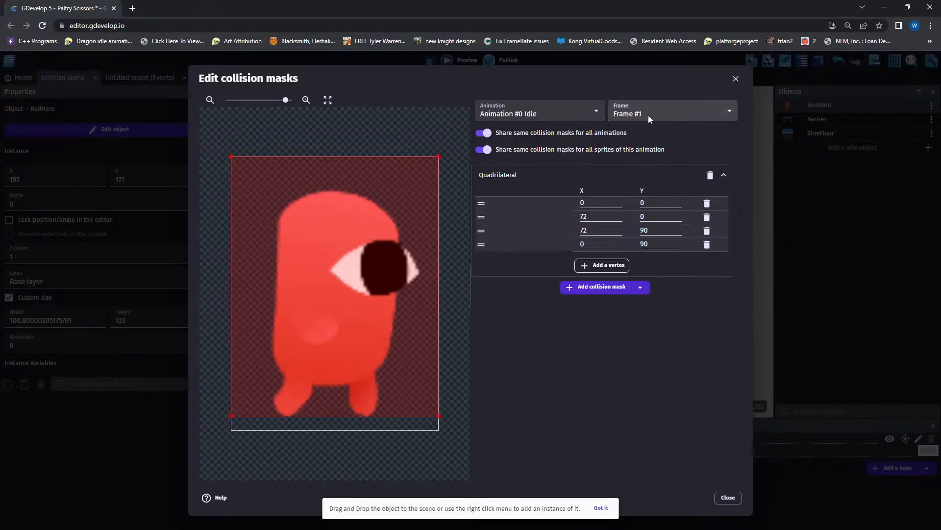
- Close the collision mask editor and apply the changes to RedHero, keeping them when asked about cancelling
click(725, 498)
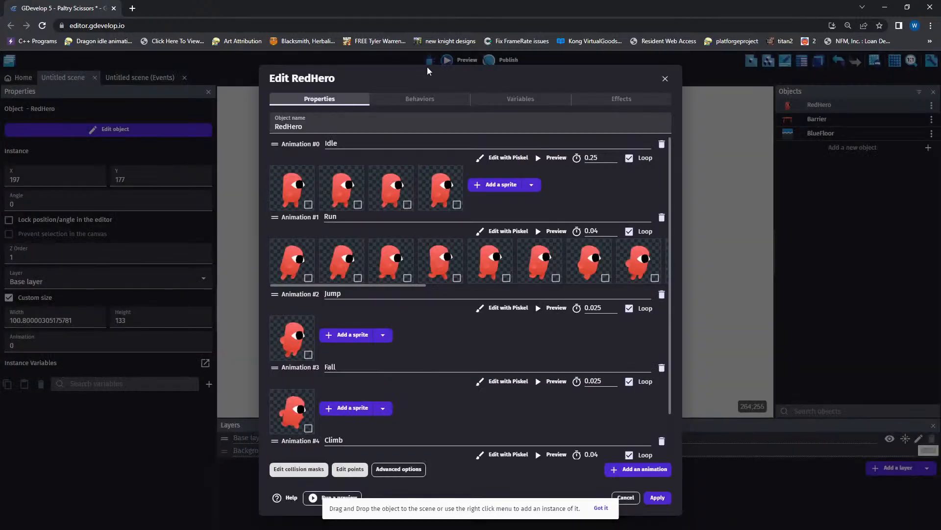
click(665, 79)
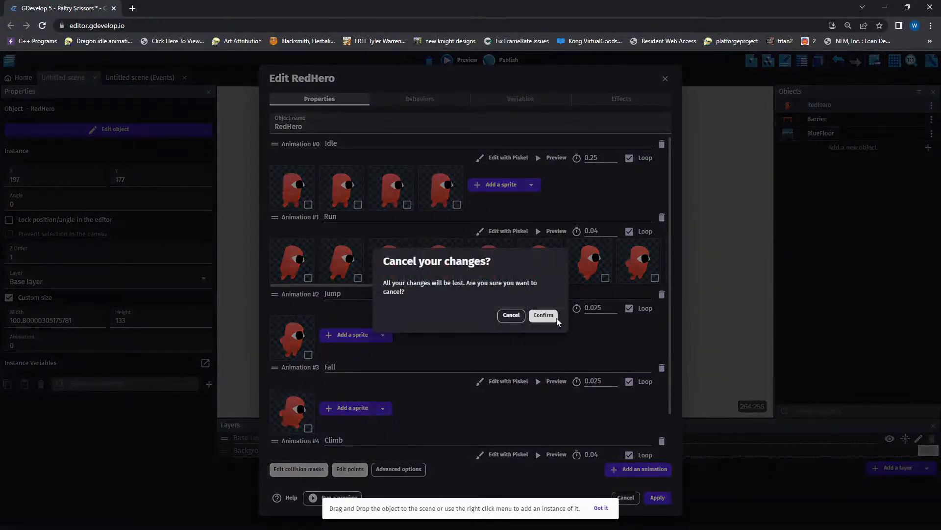
click(511, 315)
click(658, 497)
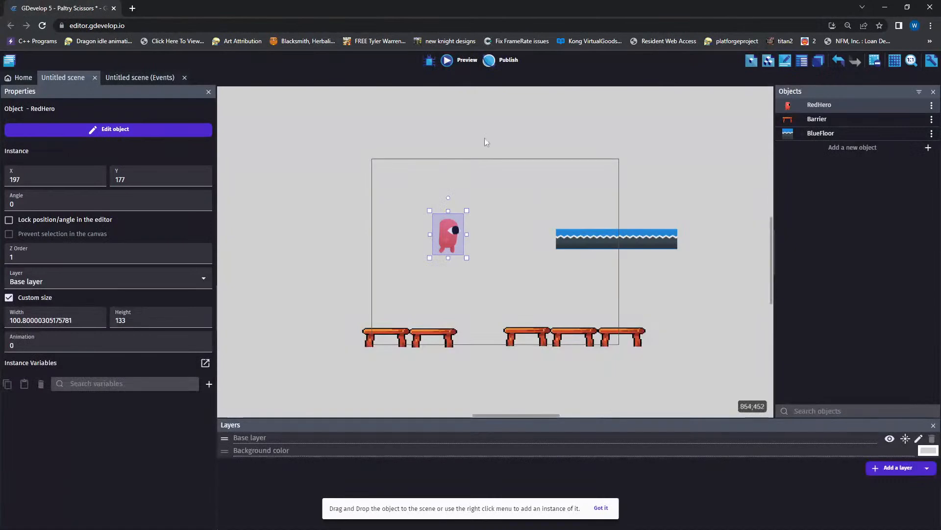
- Preview the game, move RedHero left and right to check how it stands on the platforms, and close the preview
click(466, 60)
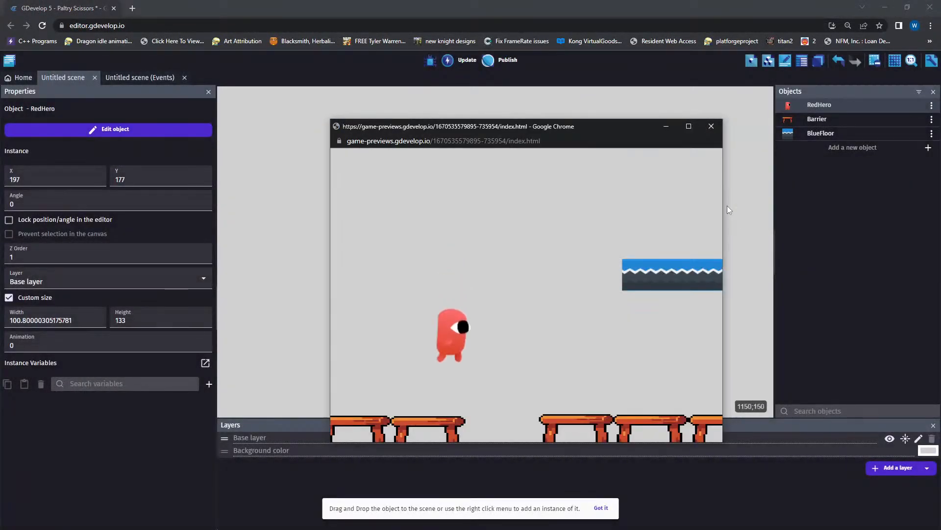
key(Left)
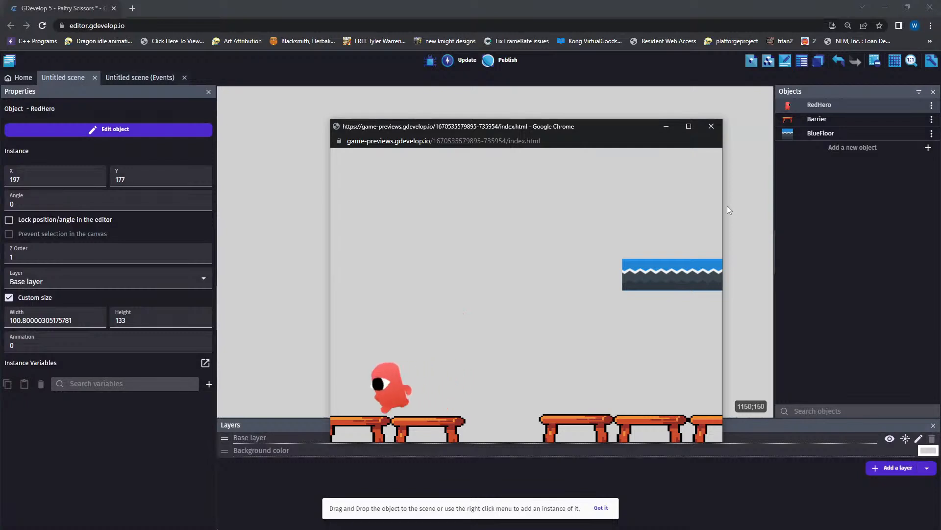
key(Right)
key(Right)
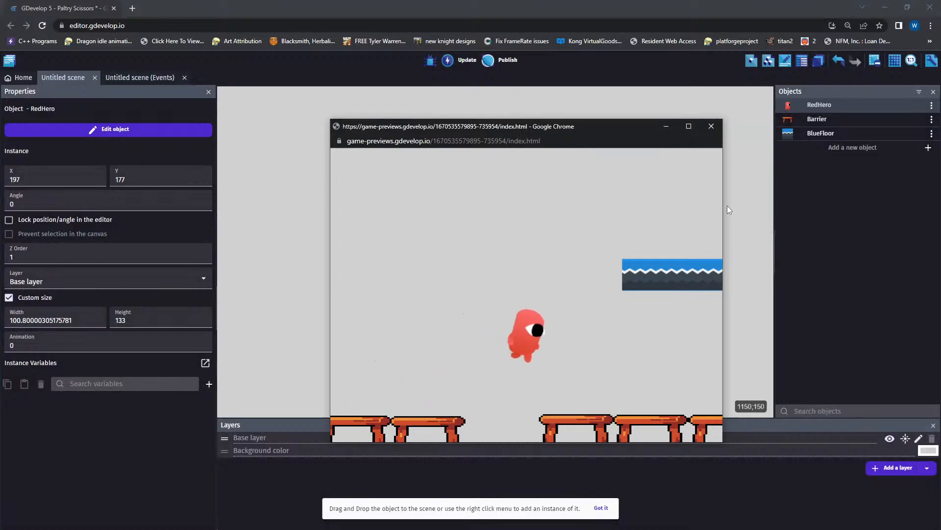
click(711, 126)
- Reopen RedHero's collision masks, choose the Run animation and stop sharing the same masks across all animations
double_click(454, 241)
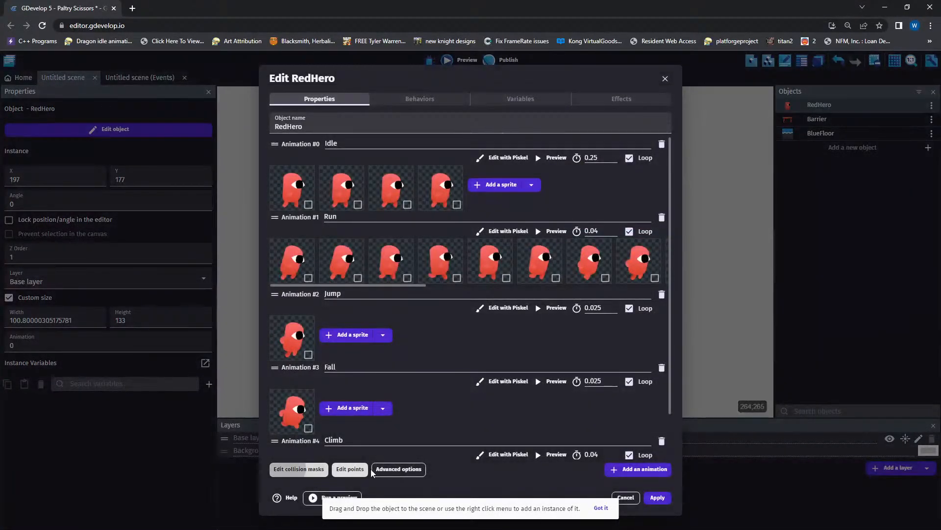
click(284, 469)
click(595, 105)
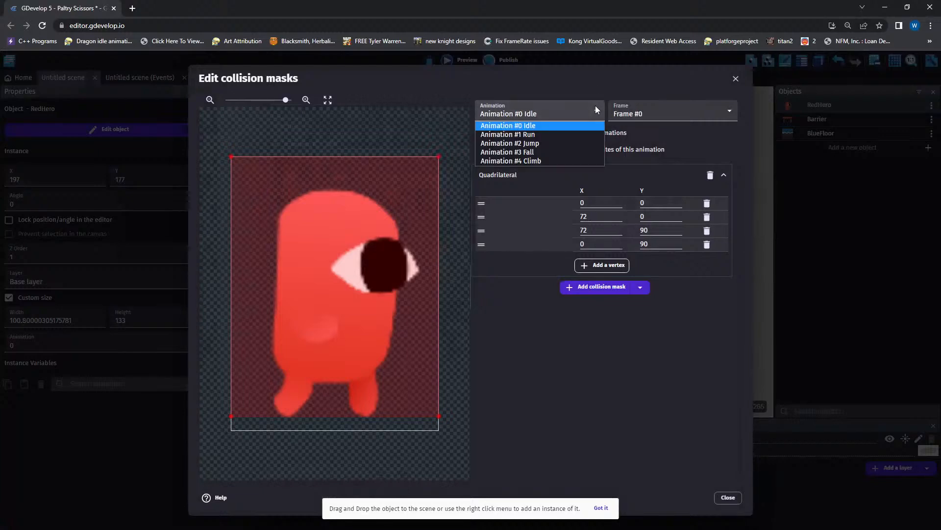
click(524, 136)
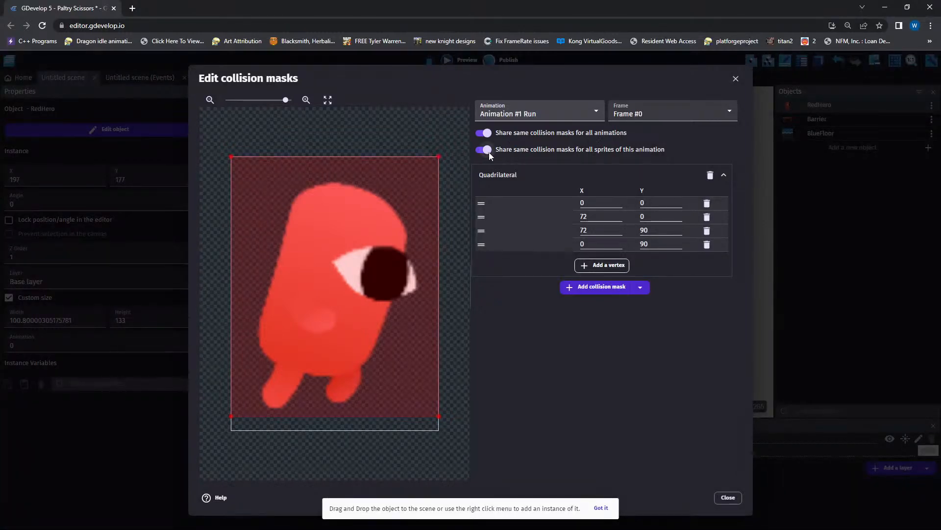
click(483, 133)
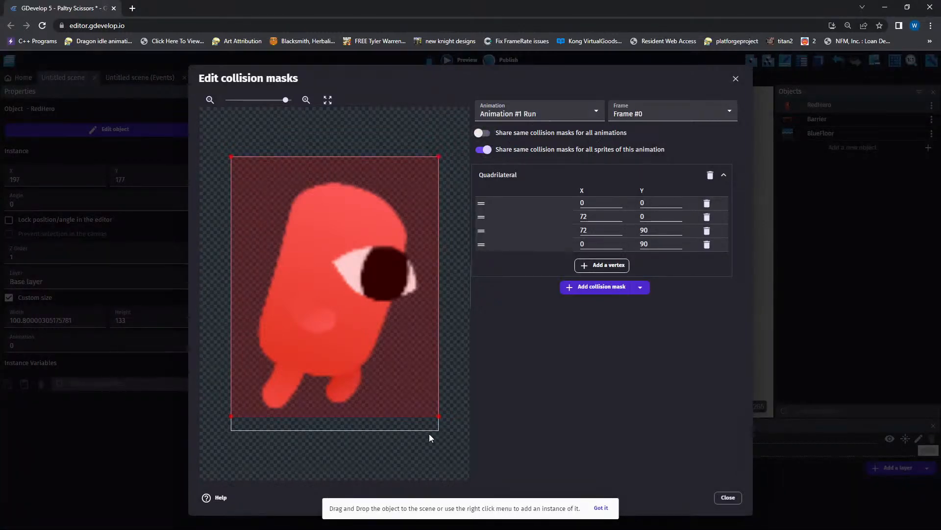
- Set the Y values of the Run mask's two lower vertices to 88
click(662, 223)
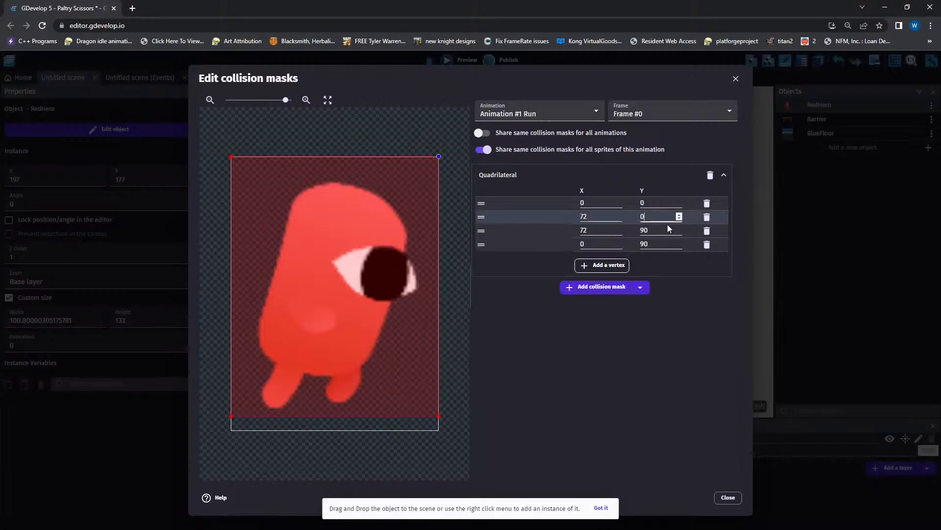
click(680, 232)
click(680, 233)
click(679, 232)
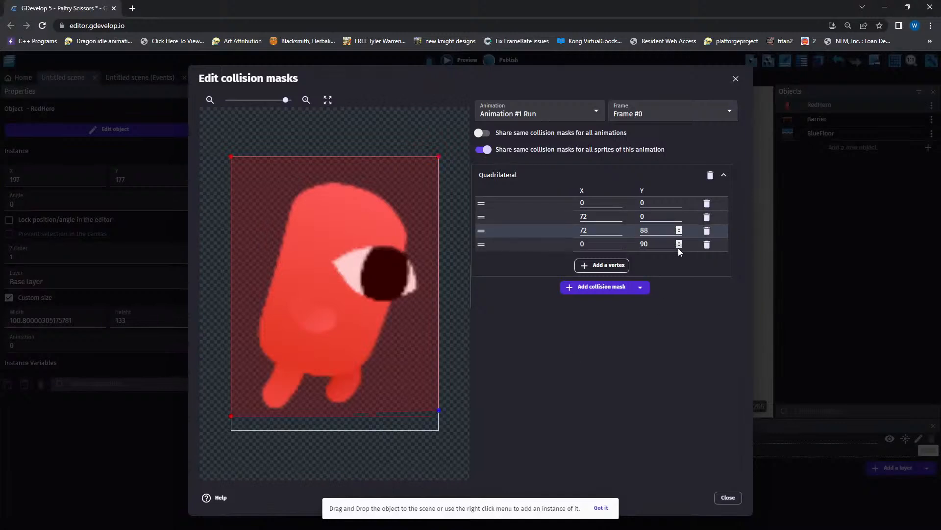
click(679, 246)
click(679, 246)
- Check the mask on frames #1 and #2 of the Run animation and apply the changes to RedHero
click(651, 117)
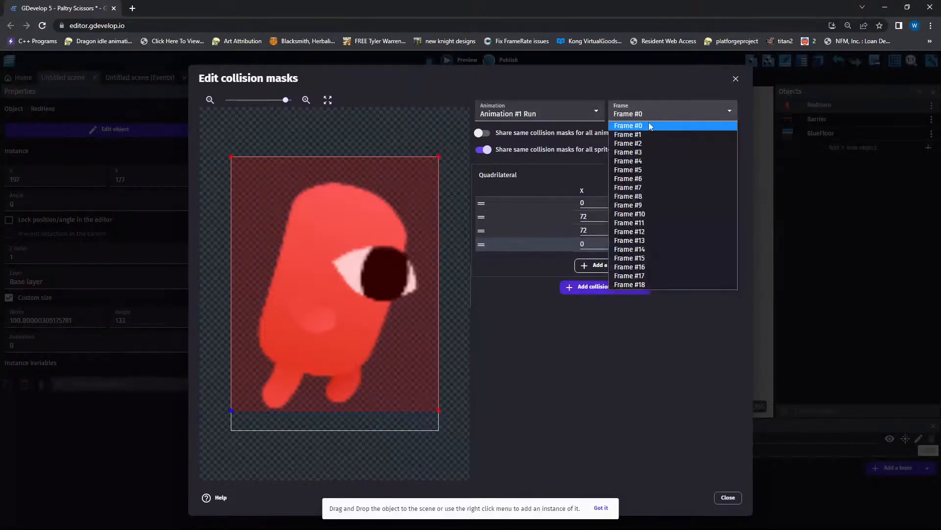
click(643, 135)
click(652, 115)
click(651, 144)
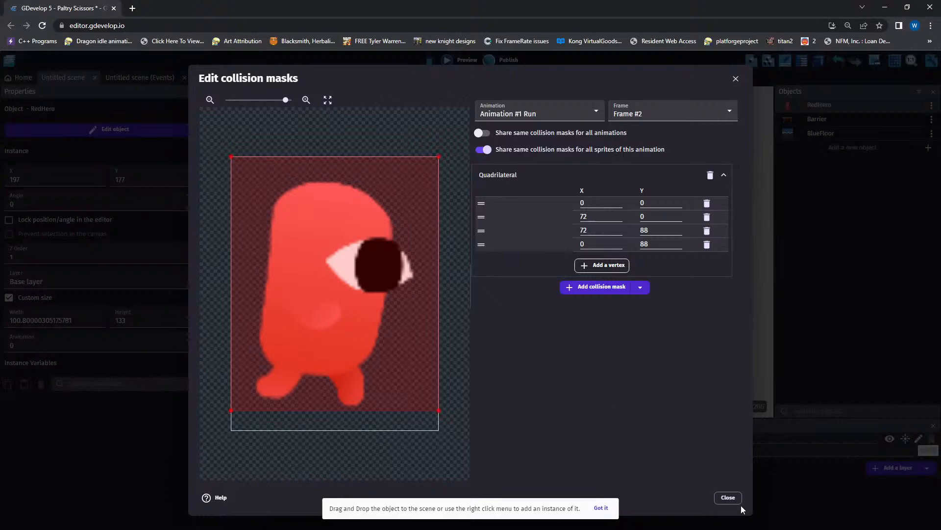
click(729, 497)
click(660, 499)
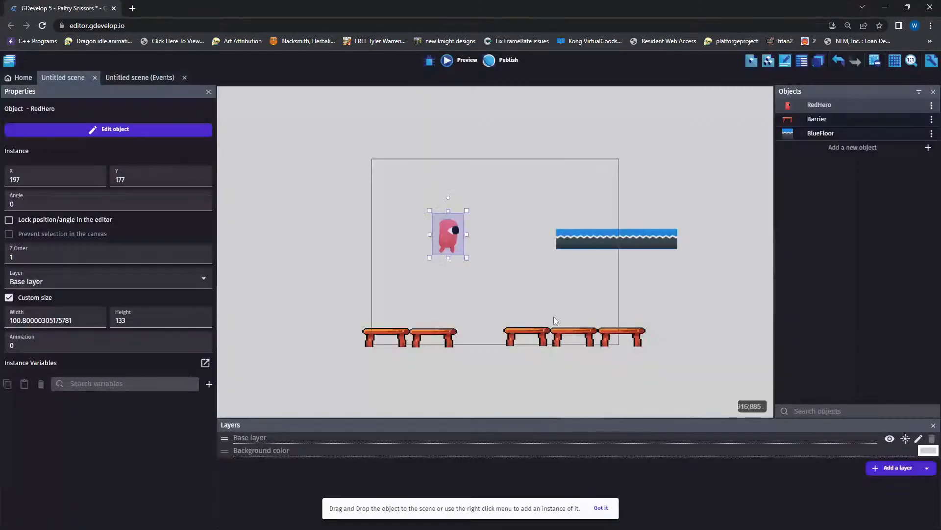
- Preview the game, run and jump with RedHero across the platforms to test the new masks, and close the preview
click(461, 60)
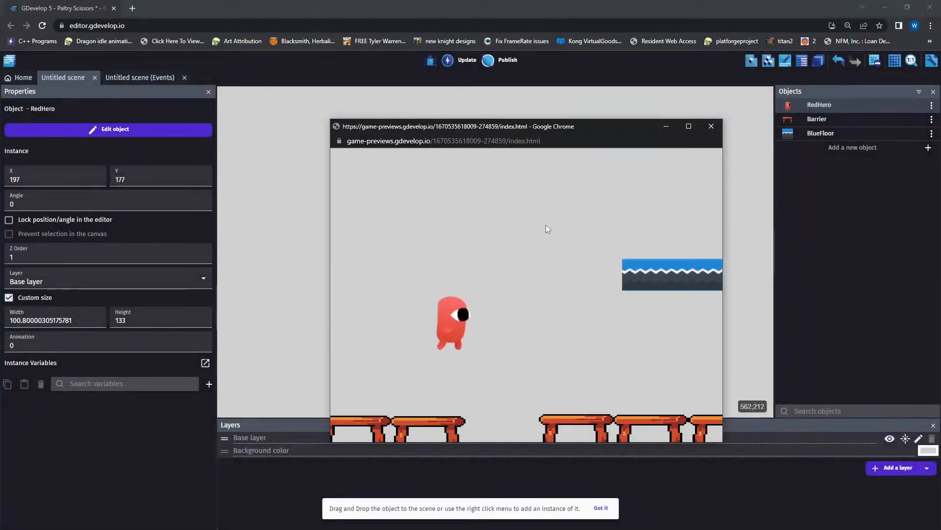
key(Left)
key(Right)
key(space)
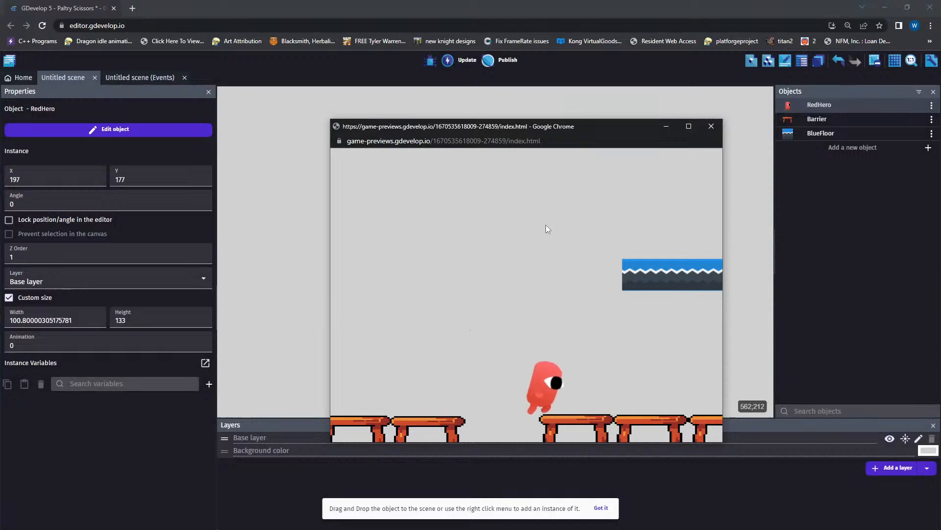
key(space)
key(Left)
key(Right)
key(space)
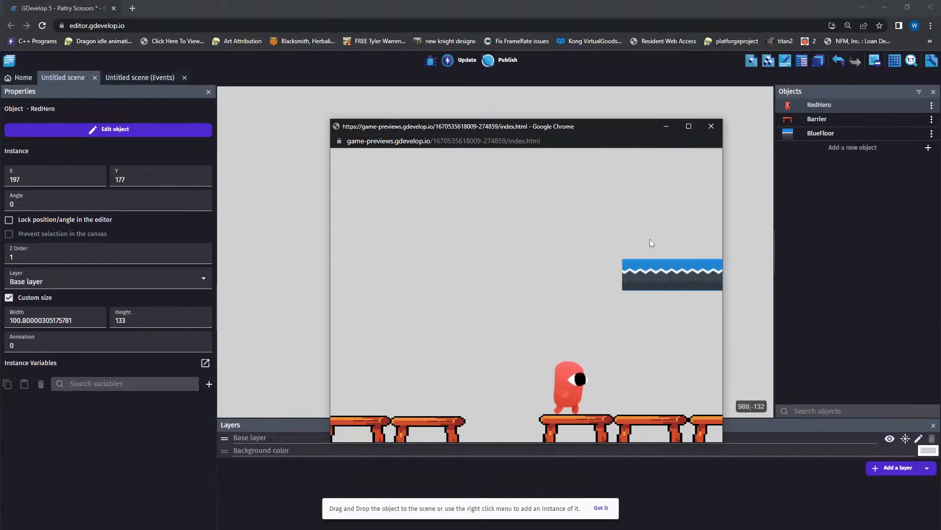
click(711, 126)
- Search the asset store for "coin" and add the Red Coin Plus One object to the scene's objects
click(287, 279)
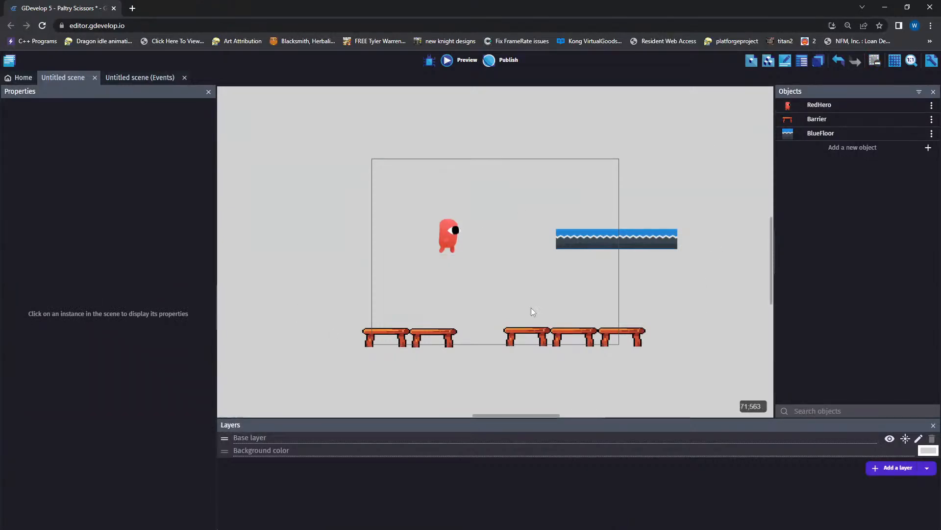
click(850, 147)
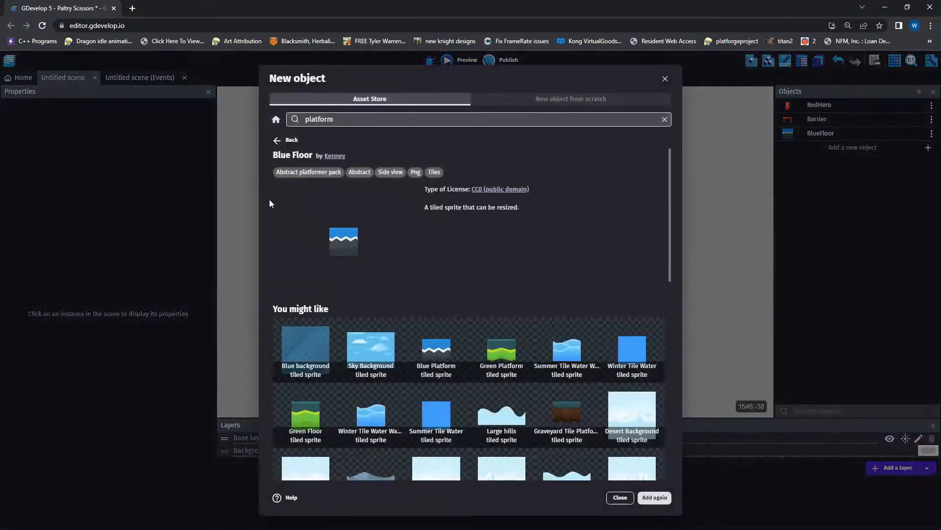
key(ctrl+a)
text(coin)
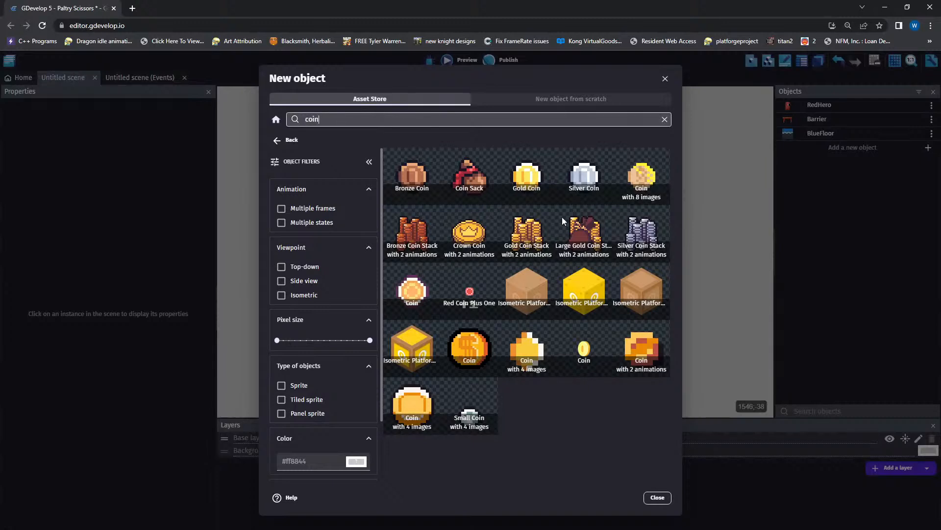
click(468, 287)
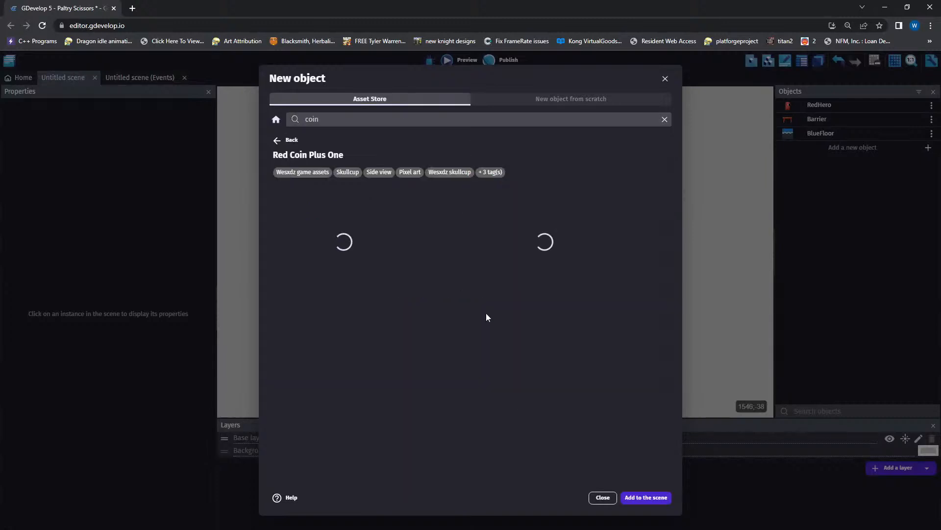
click(640, 498)
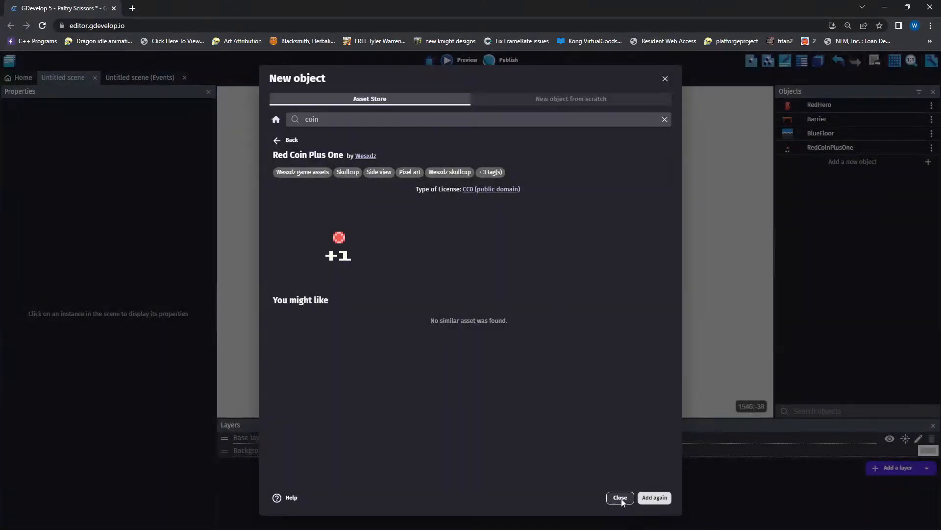
click(621, 498)
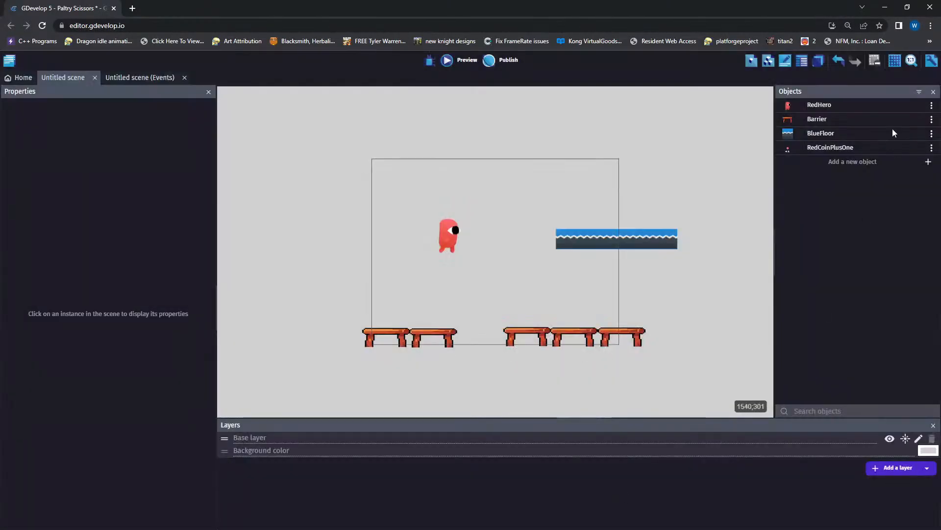
click(823, 149)
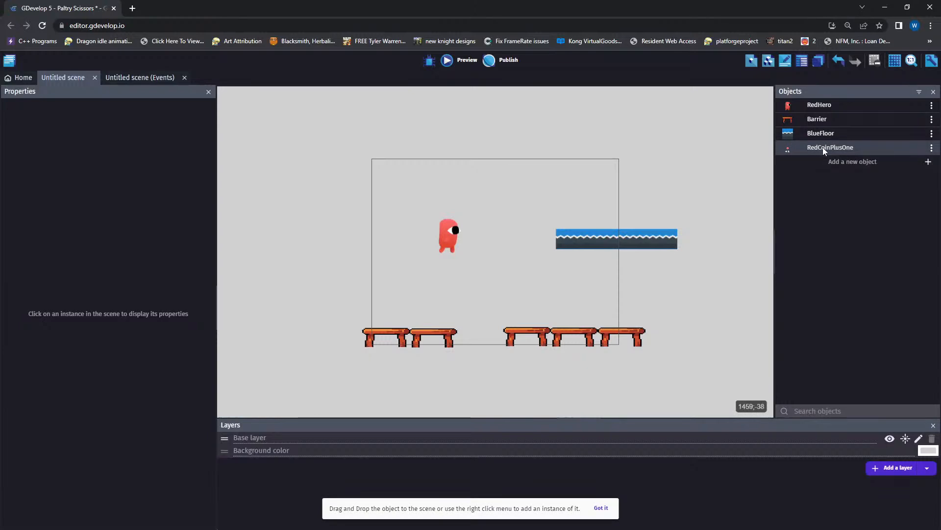
double_click(822, 147)
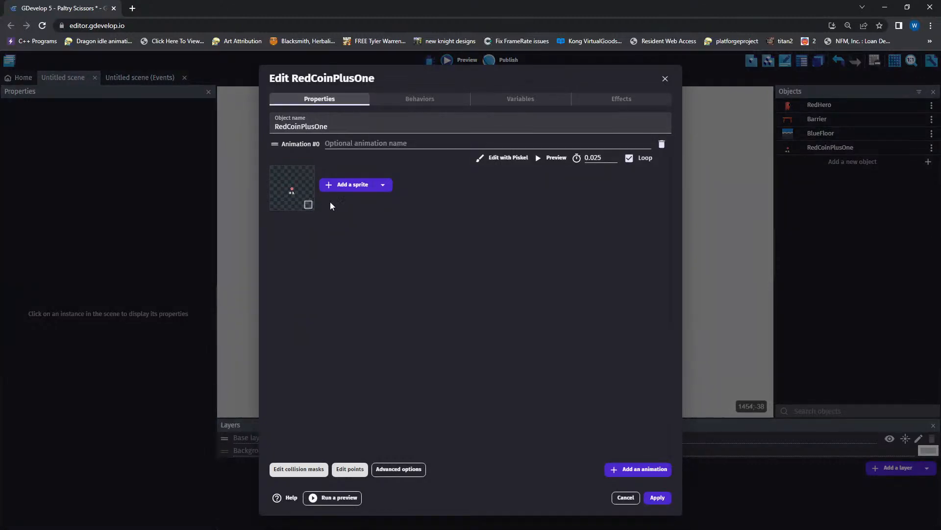
click(305, 470)
click(636, 120)
click(637, 126)
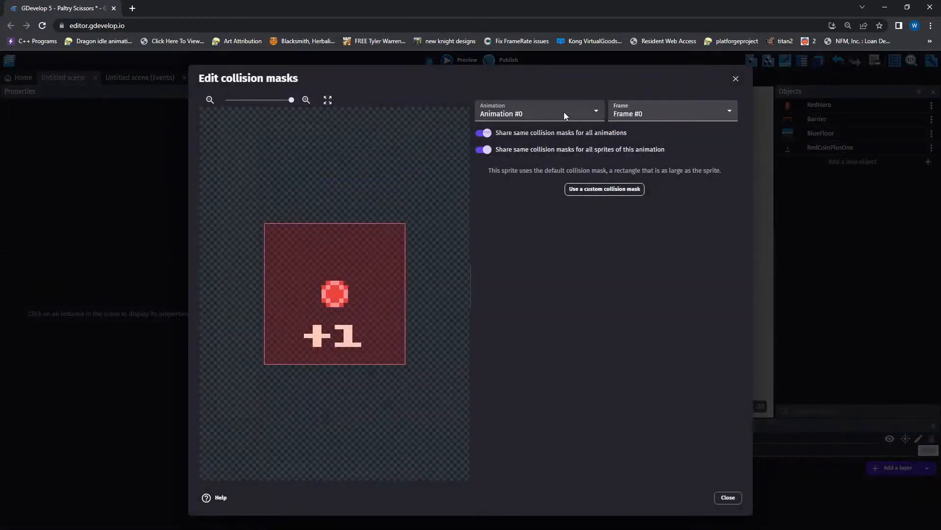
click(564, 111)
click(711, 140)
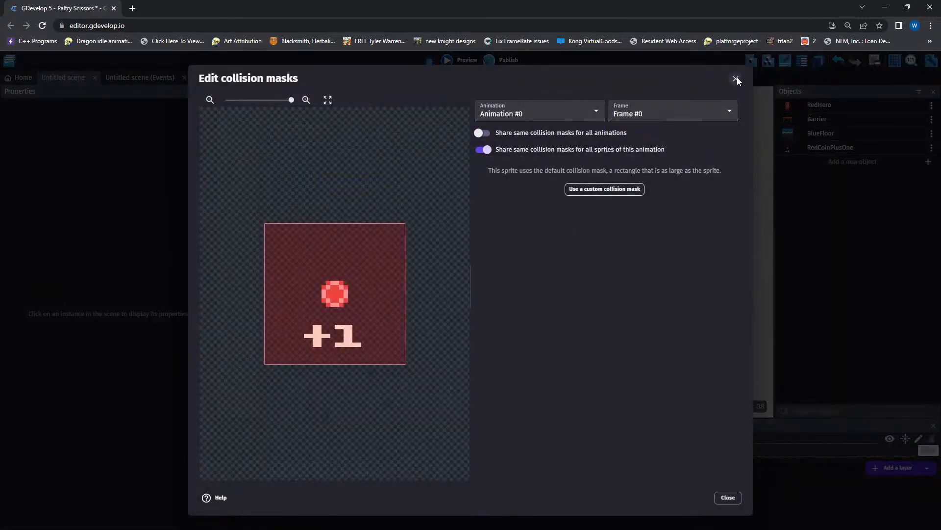
click(736, 79)
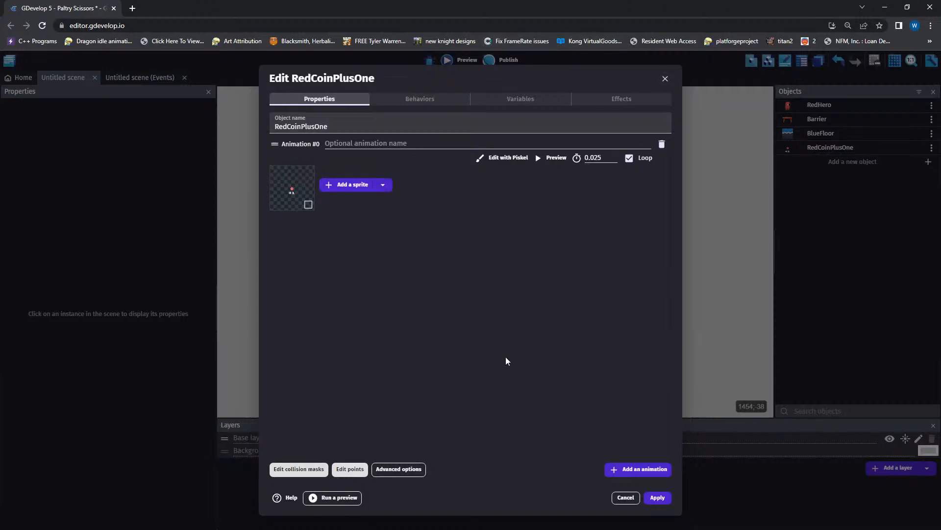
key(Escape)
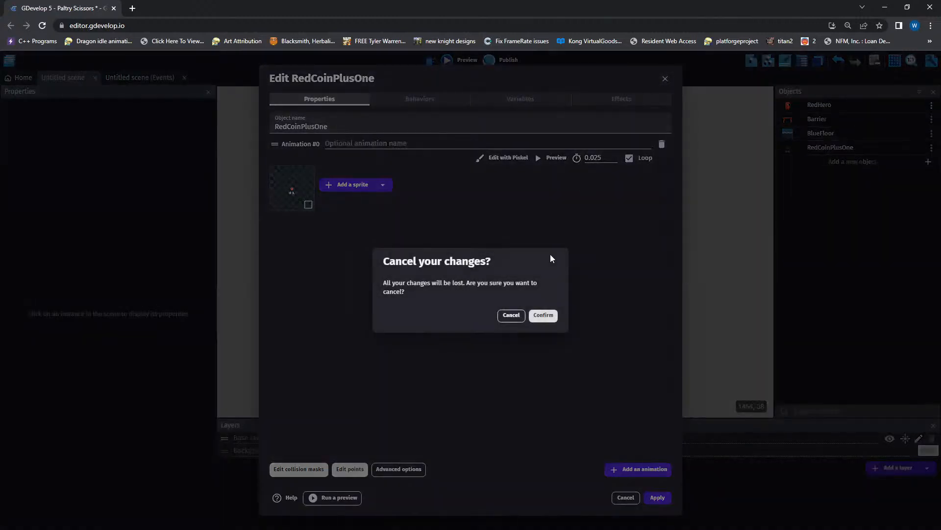
click(543, 315)
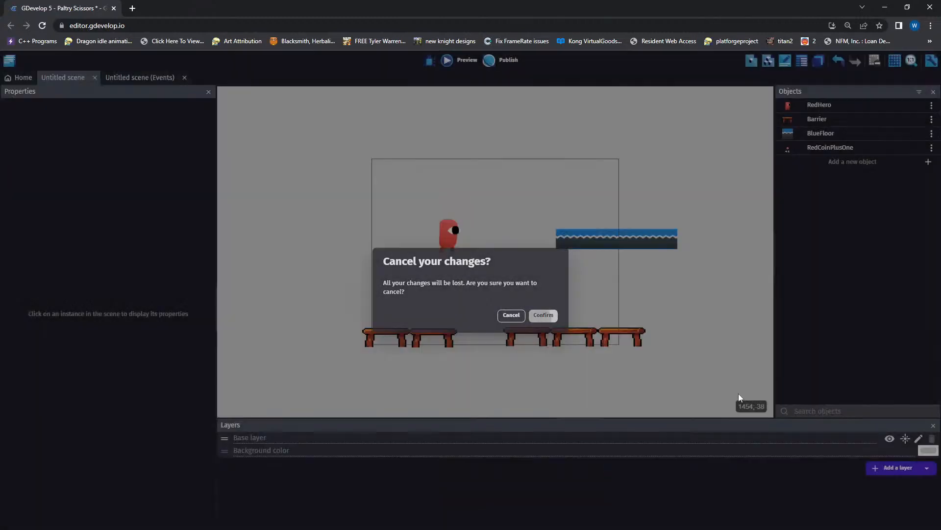
- Delete the RedCoinPlusOne object from the scene's objects together with all references to it
click(818, 147)
click(932, 147)
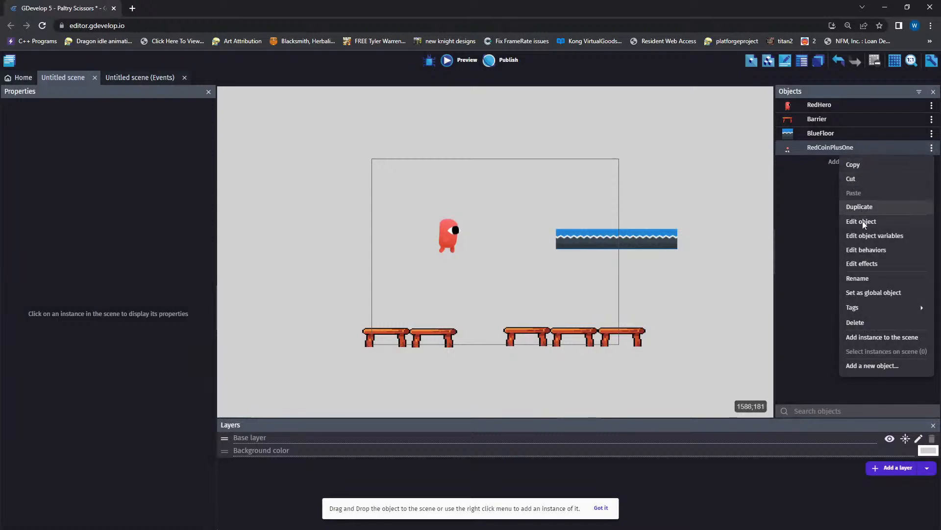
click(861, 322)
click(518, 90)
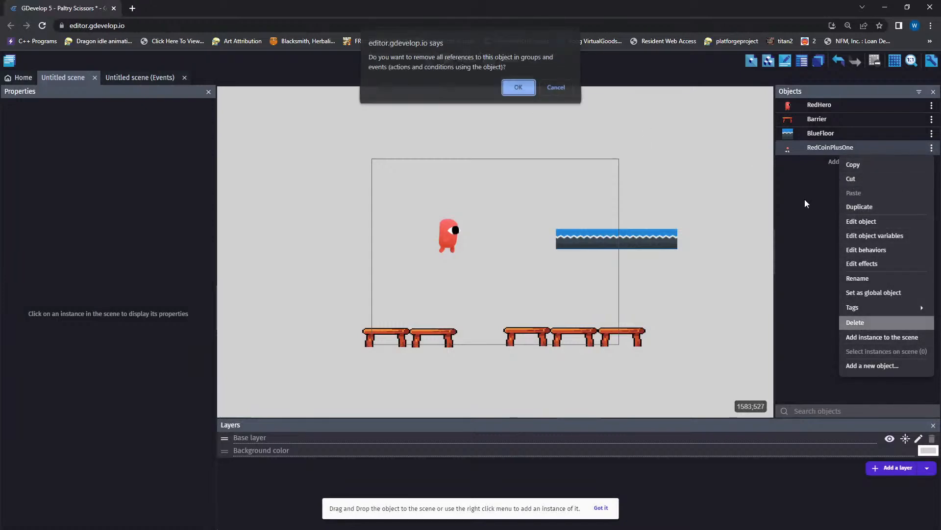
click(518, 90)
- Search the asset store for "coin" and add the gold Coin by Wesxdz with the white-and-purple outline to the scene's objects
click(837, 146)
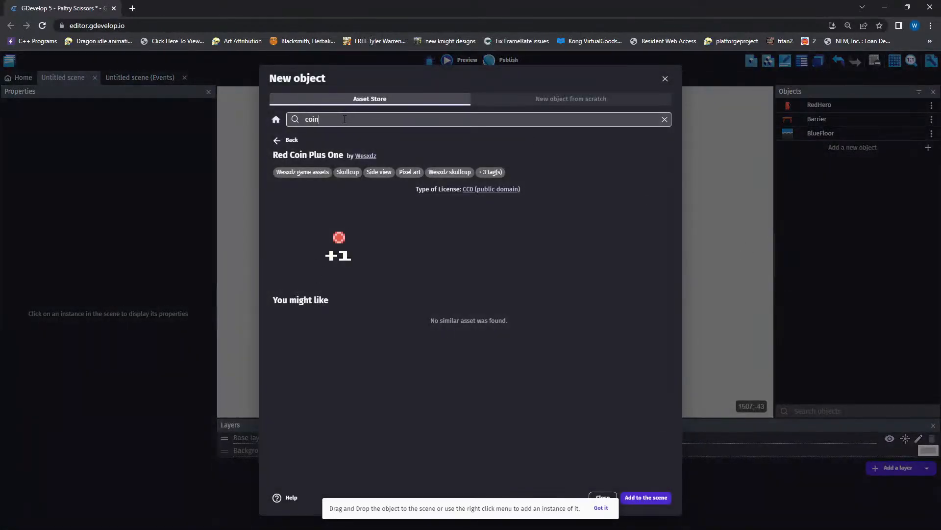
key(Return)
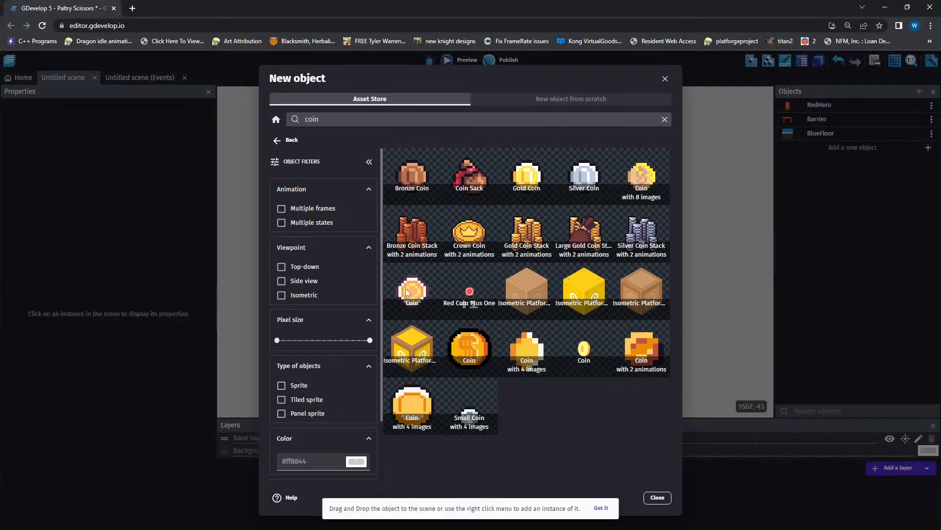
click(412, 290)
click(652, 499)
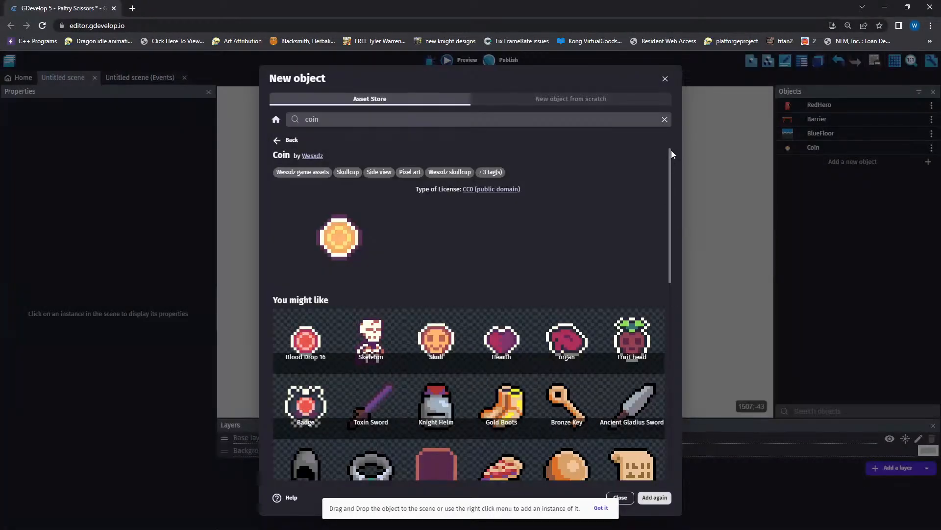
click(665, 79)
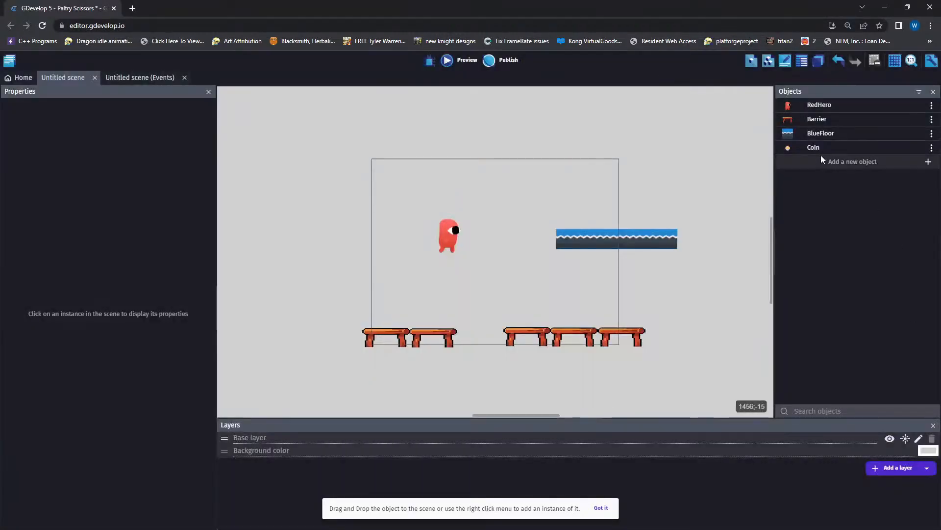
- Place a Coin between the blue floor and the barriers, enlarge it to about 59 by 59, and position it near X 676, Y 422
drag(789, 147, 581, 299)
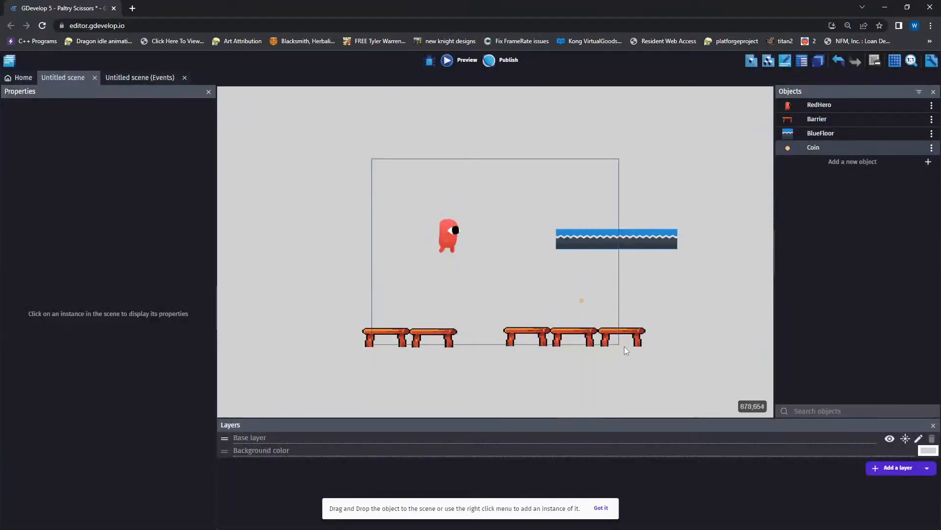
click(581, 299)
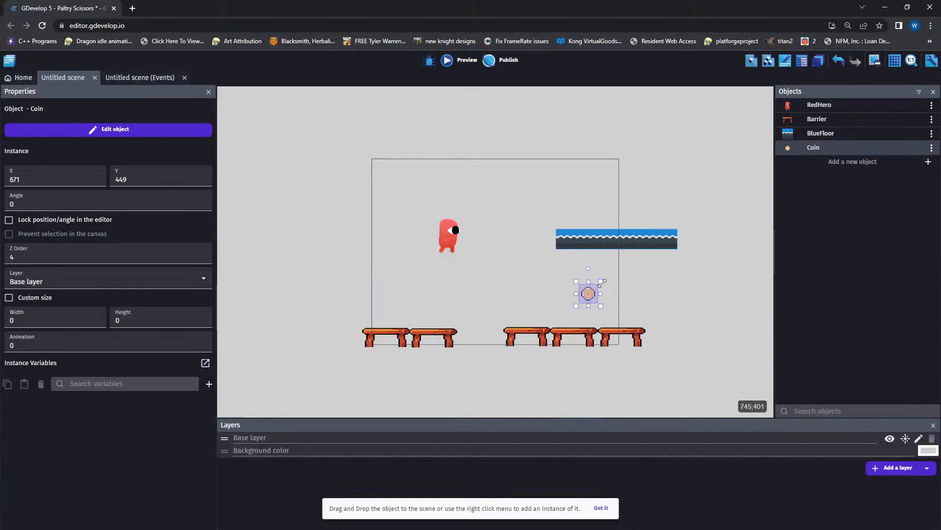
drag(601, 284, 590, 298)
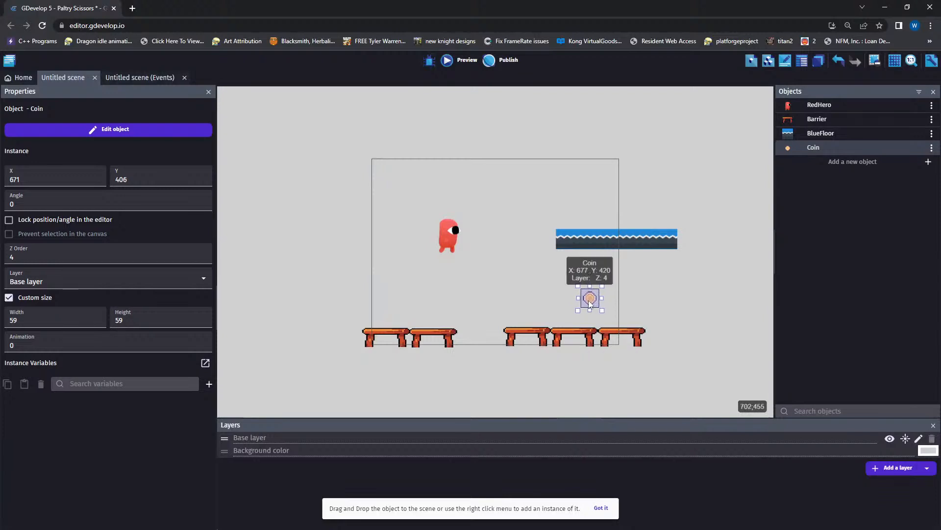
click(665, 291)
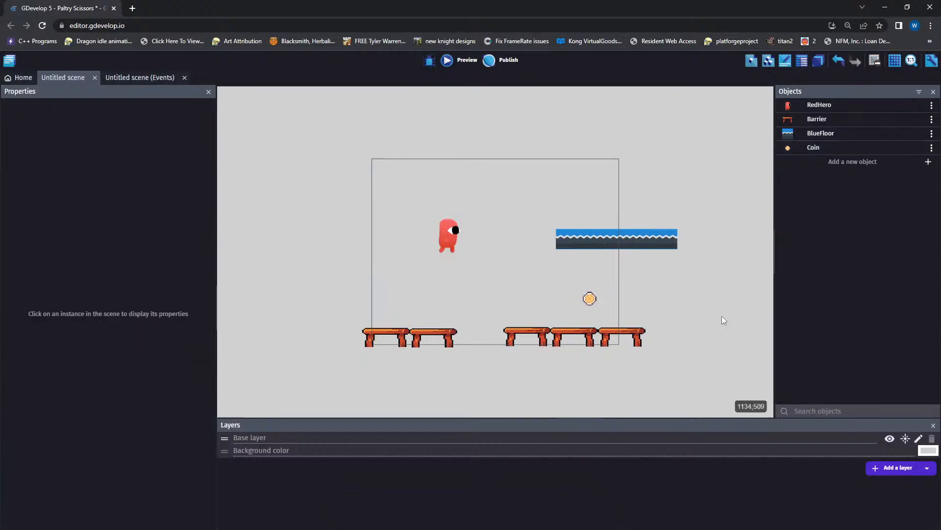
click(591, 297)
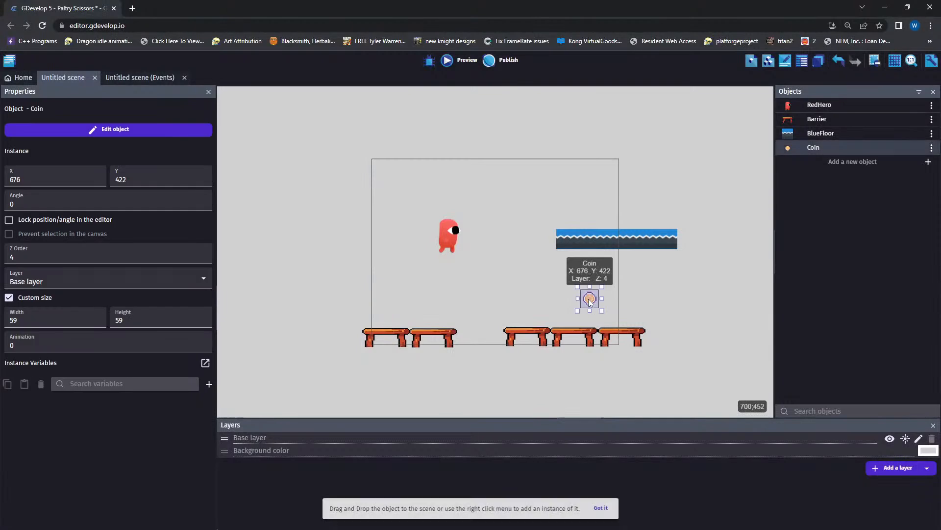
- In the scene's events, give the empty last event a Collision condition between RedHero and Coin
click(147, 76)
click(49, 196)
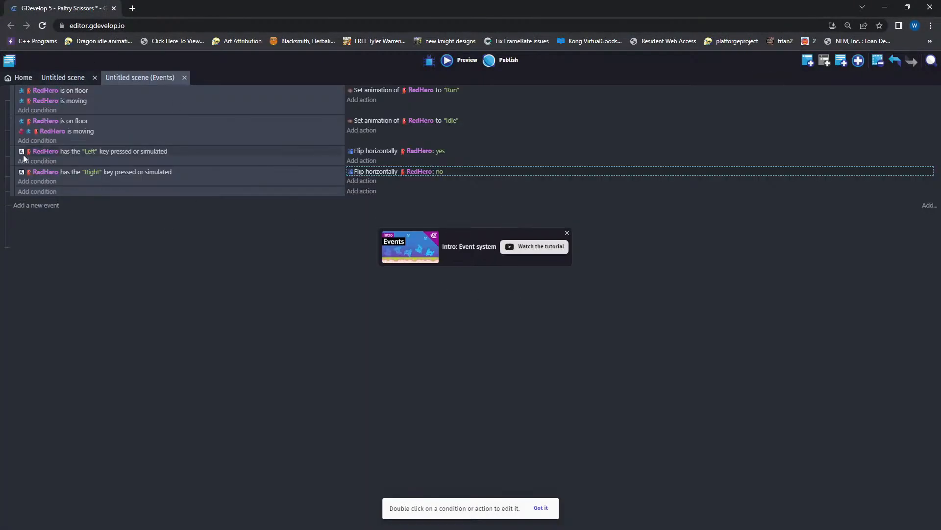
click(41, 206)
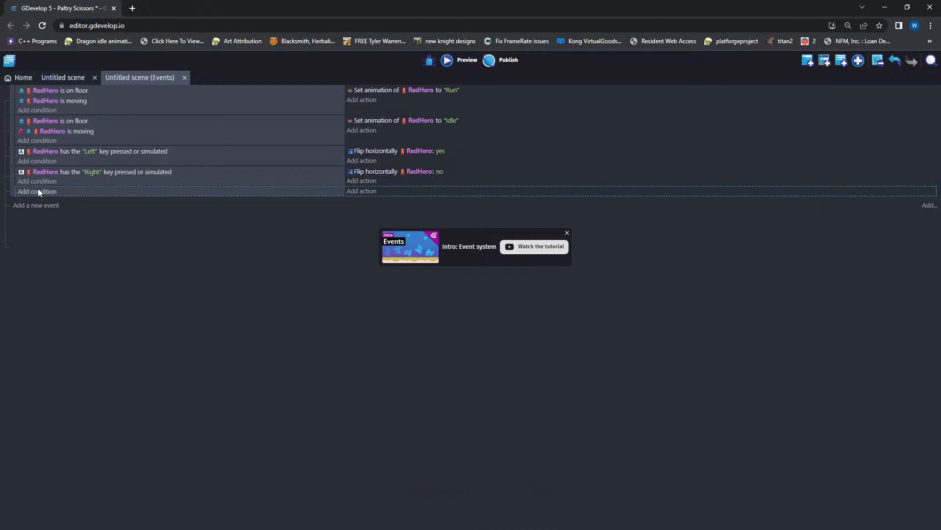
click(40, 191)
click(81, 138)
click(385, 100)
text(coll)
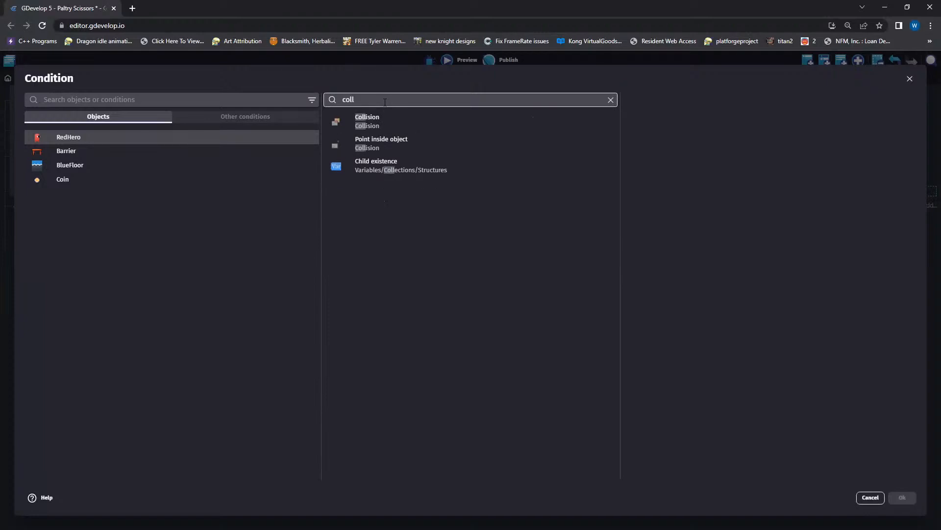
click(367, 121)
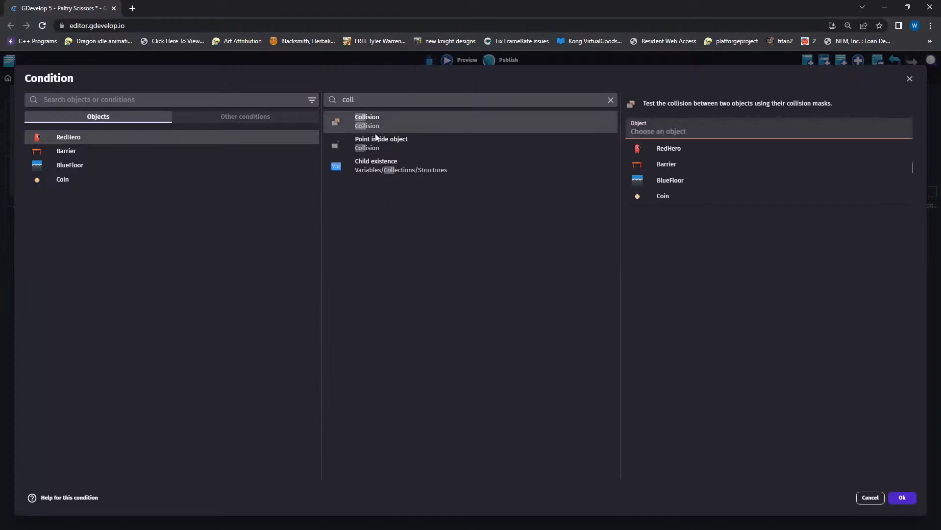
click(663, 196)
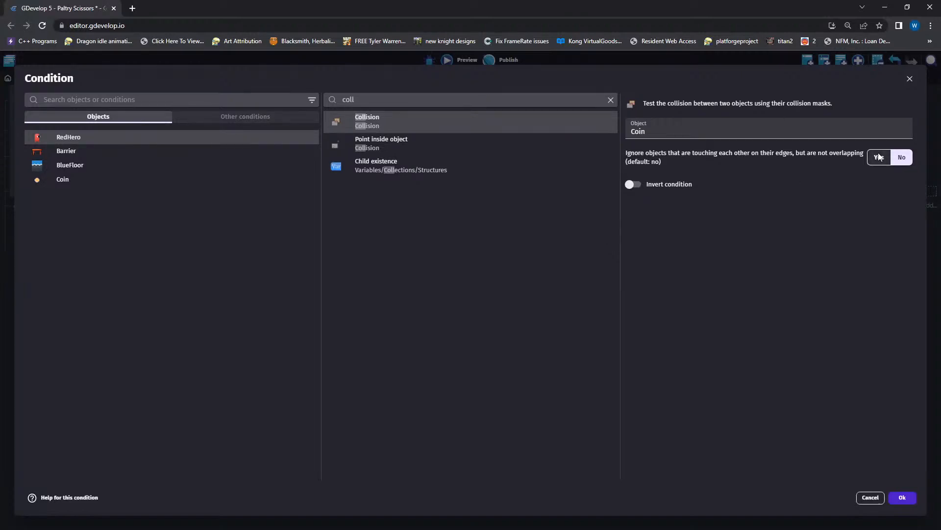
click(901, 497)
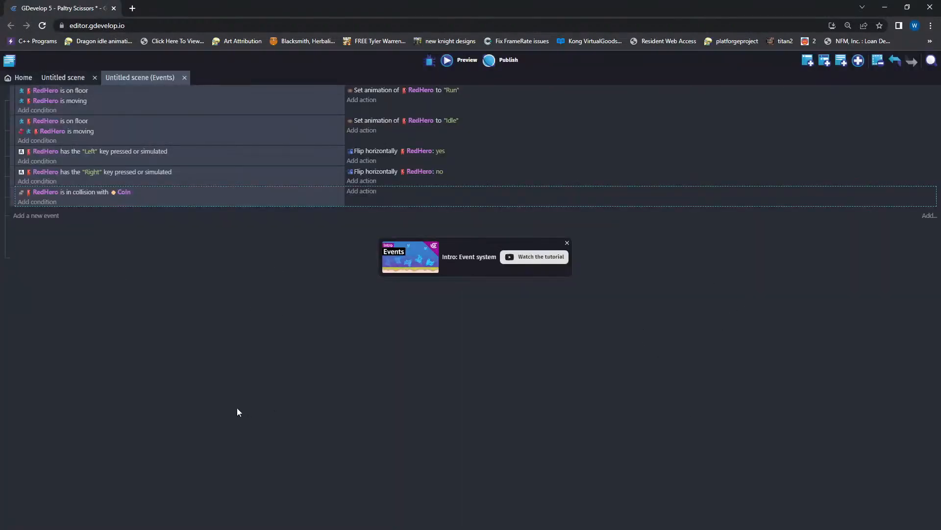
- Add a "Delete the object" action for Coin to the RedHero and Coin collision event
click(377, 194)
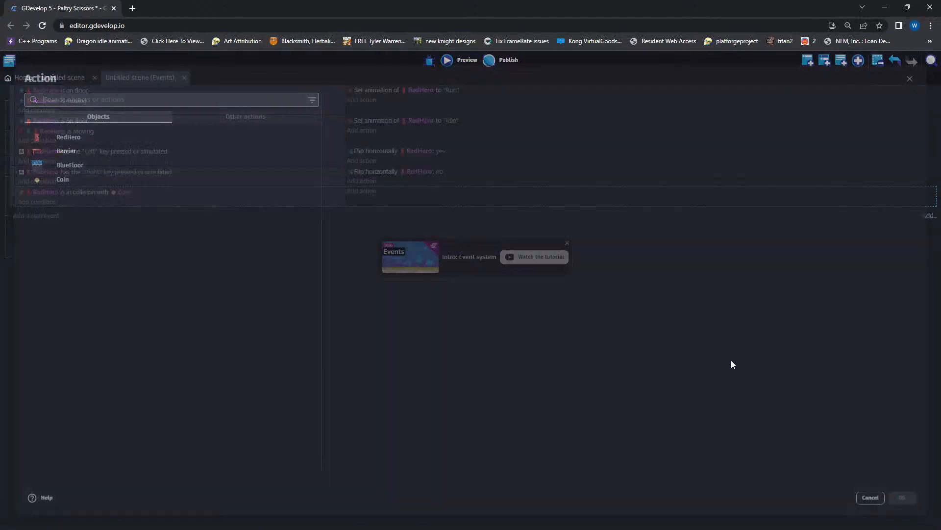
click(64, 180)
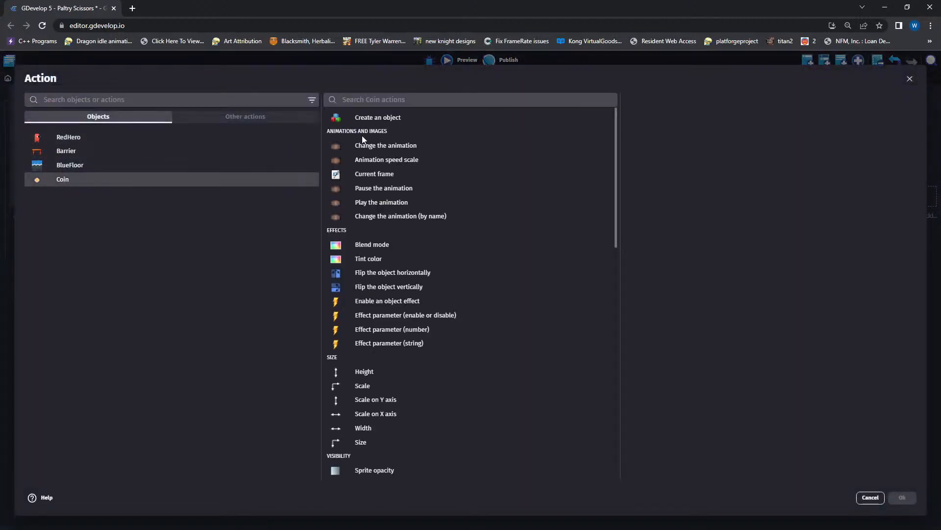
click(367, 102)
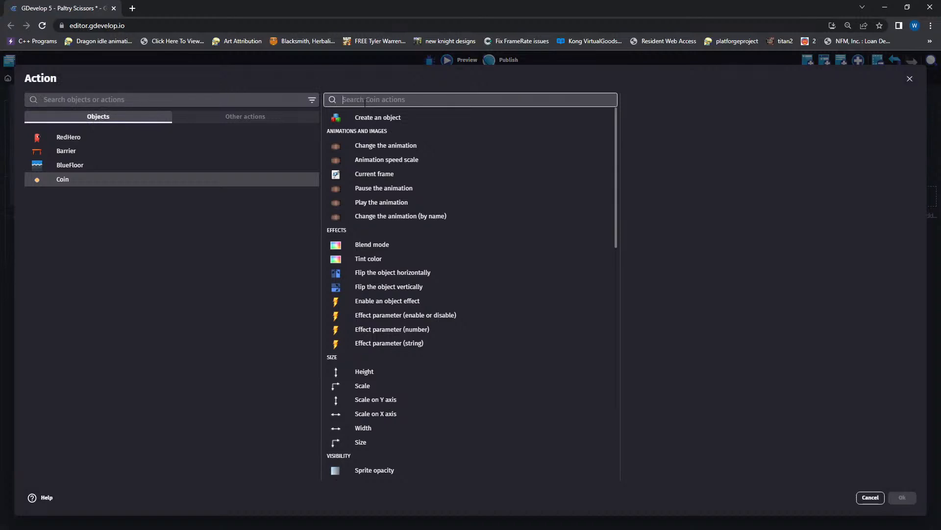
text(de)
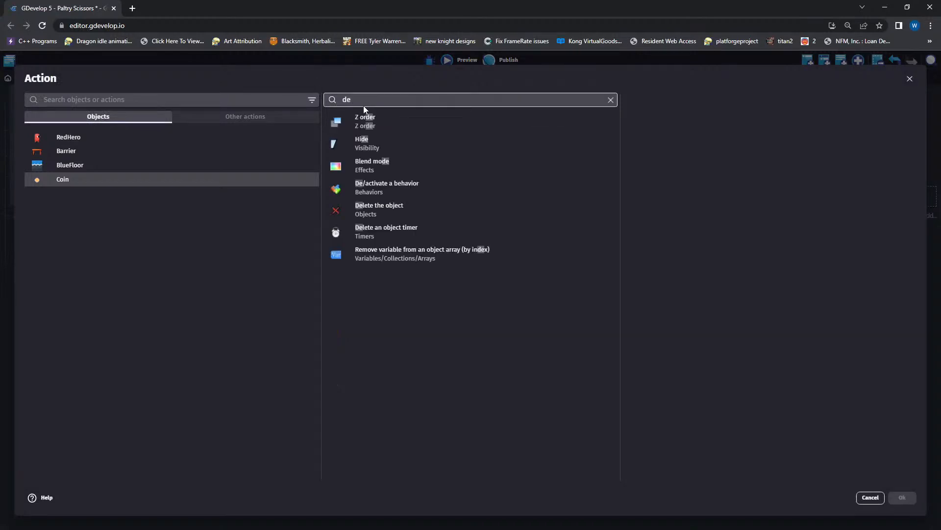
click(379, 208)
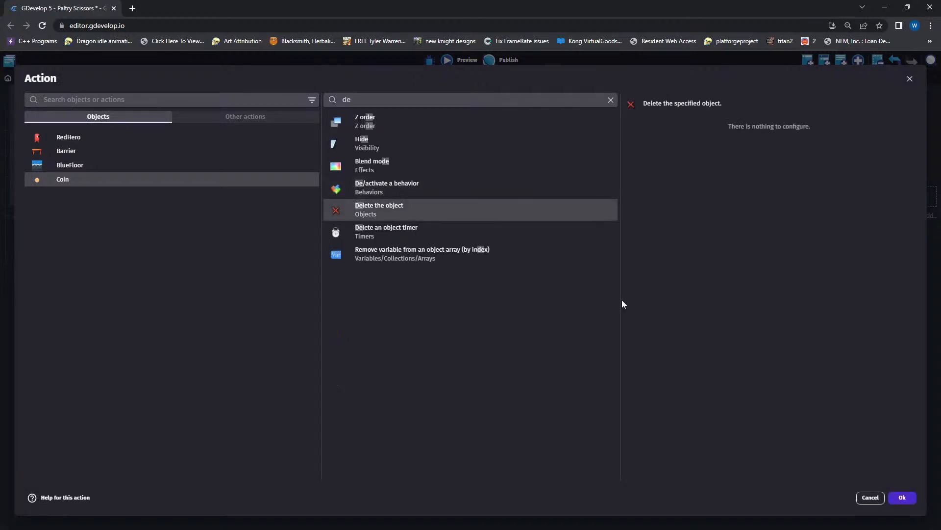
click(902, 498)
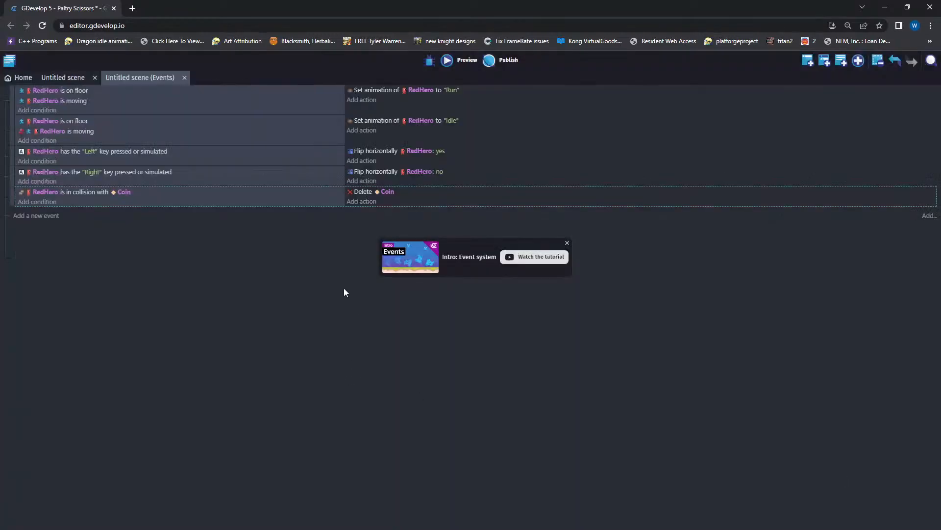
- Preview the game and run and jump RedHero across the barriers to the coin to test collecting it
click(451, 64)
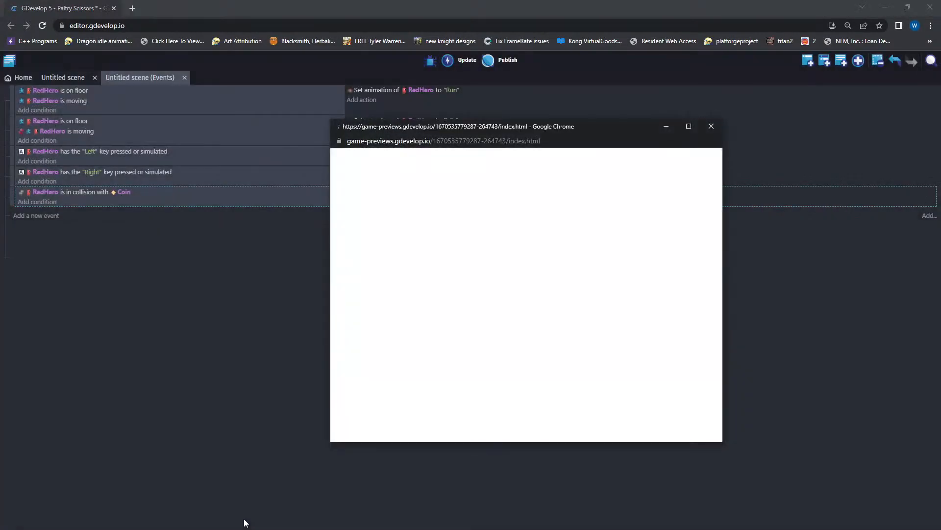
key(Left)
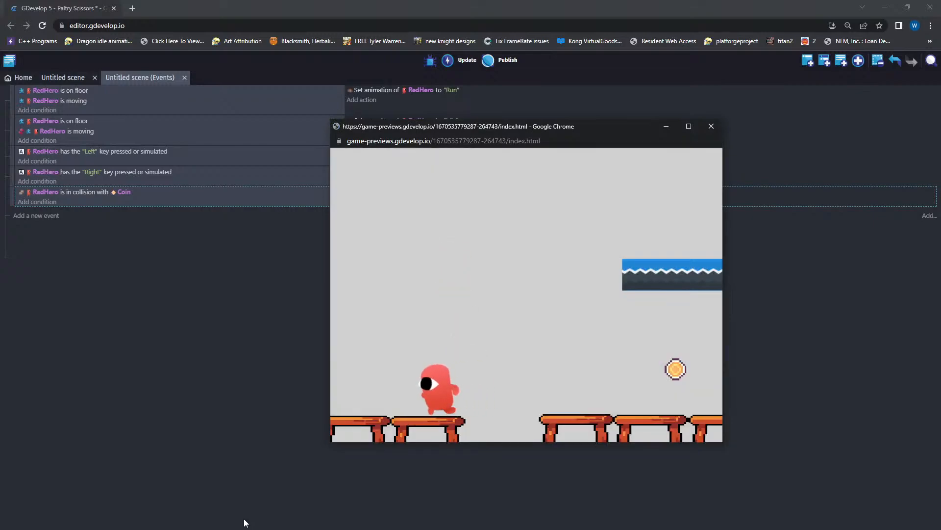
key(Right)
key(space)
key(Left)
key(Right)
key(space)
key(Right)
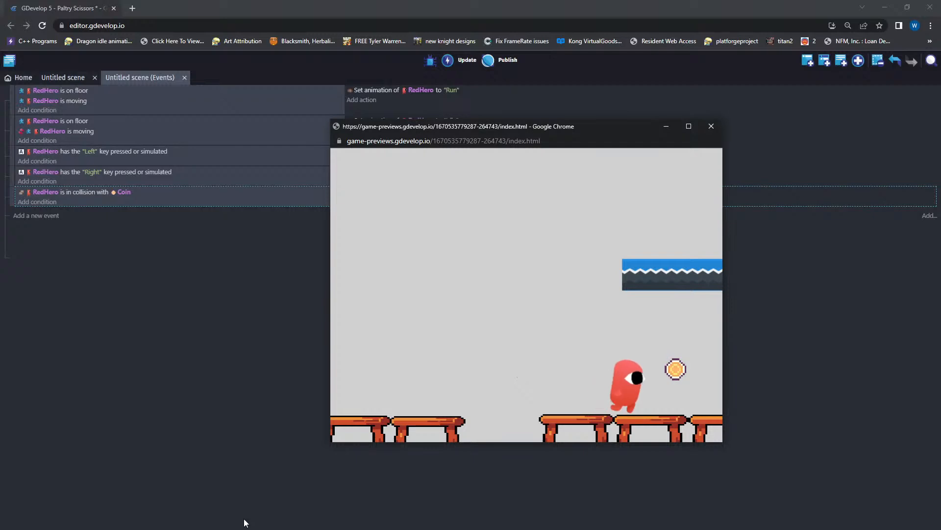
- Playtest the hero's running, jumping and coin collection in the preview, and close the preview
key(Left)
key(space)
key(Right)
key(Left)
key(space)
key(Right)
key(Left)
key(space)
key(Right)
key(space)
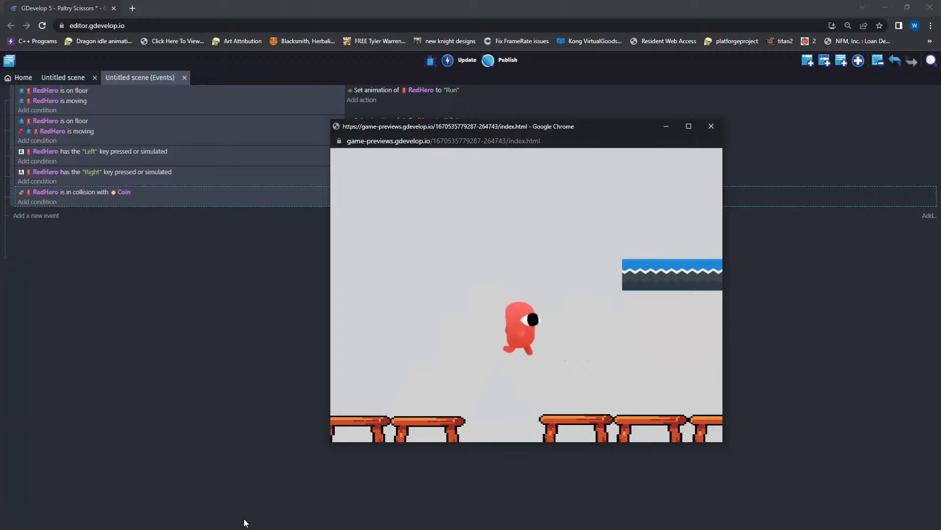
key(Left)
key(space)
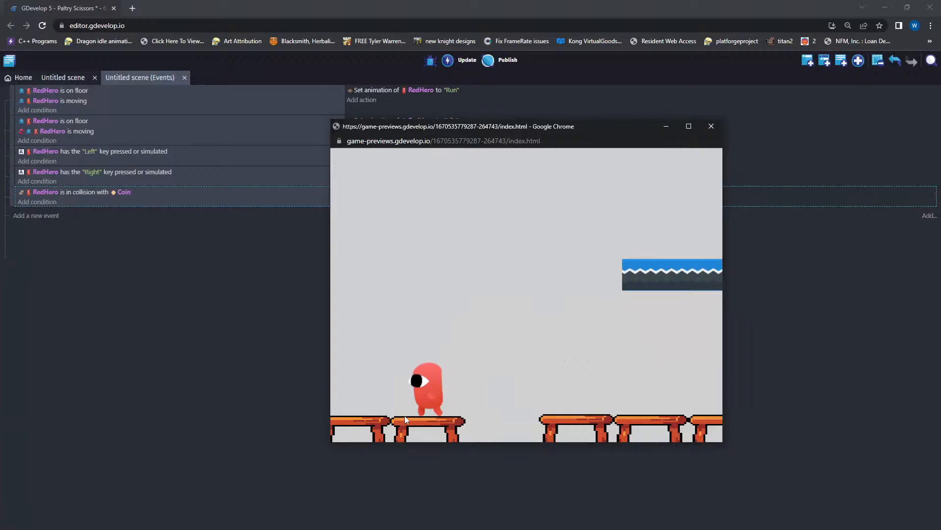
click(711, 127)
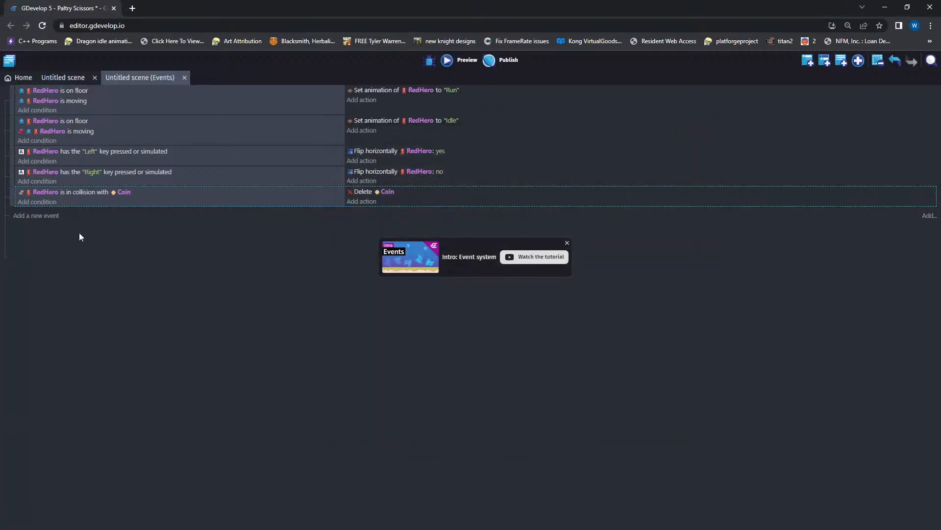
- Add a new event below the coin collision event with the RedHero condition "Is jumping"
click(39, 216)
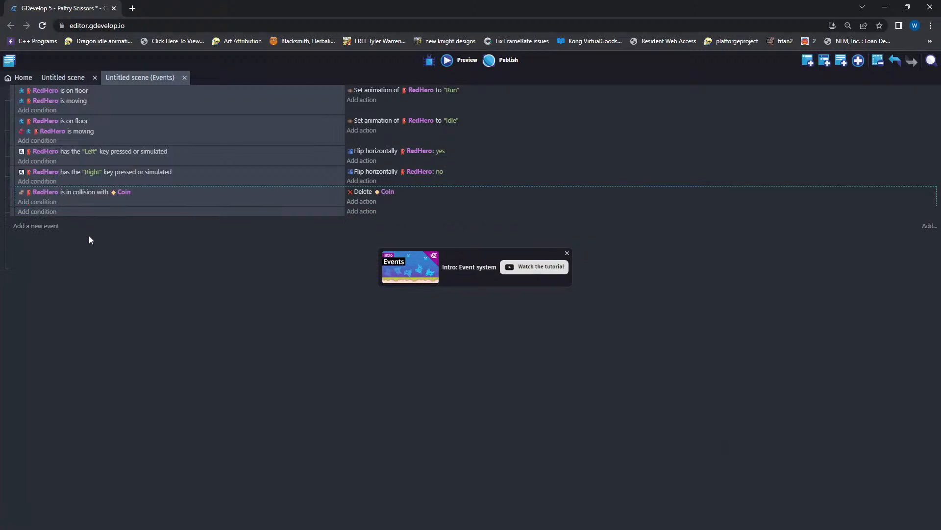
click(38, 211)
click(73, 139)
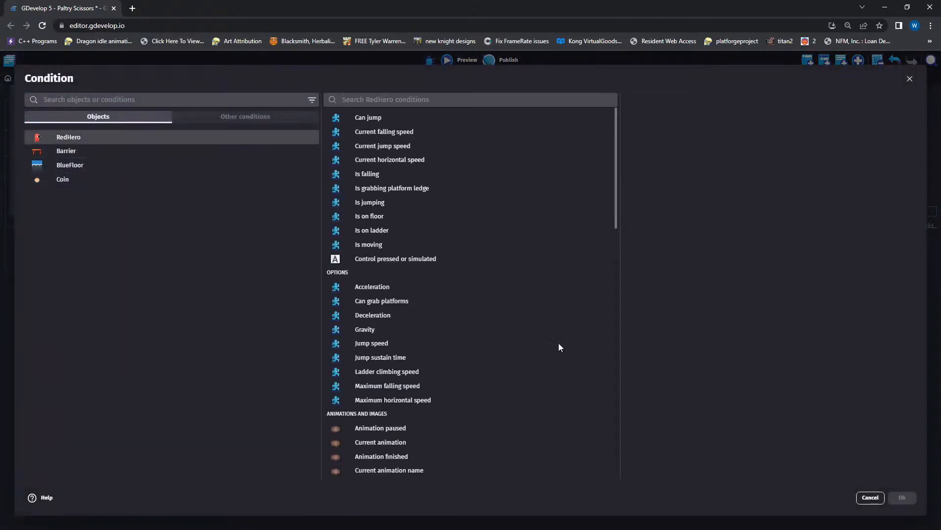
click(367, 118)
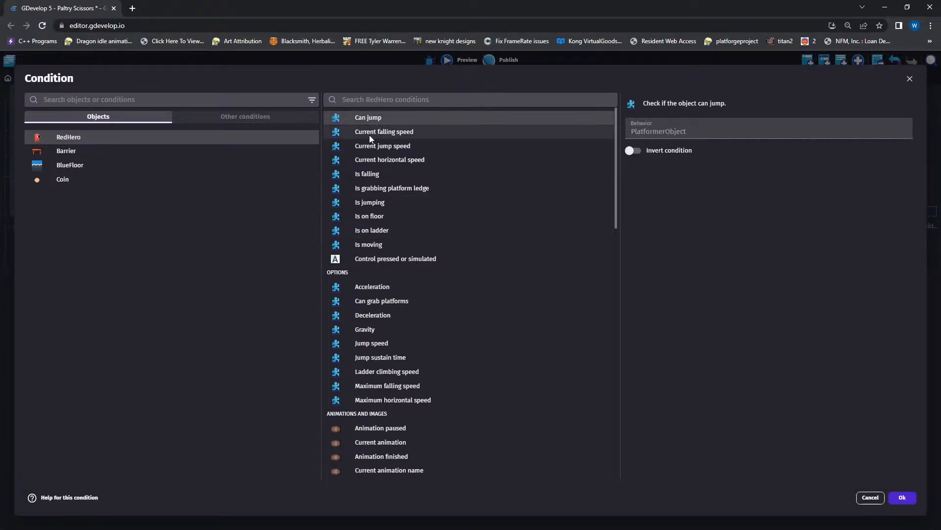
click(368, 174)
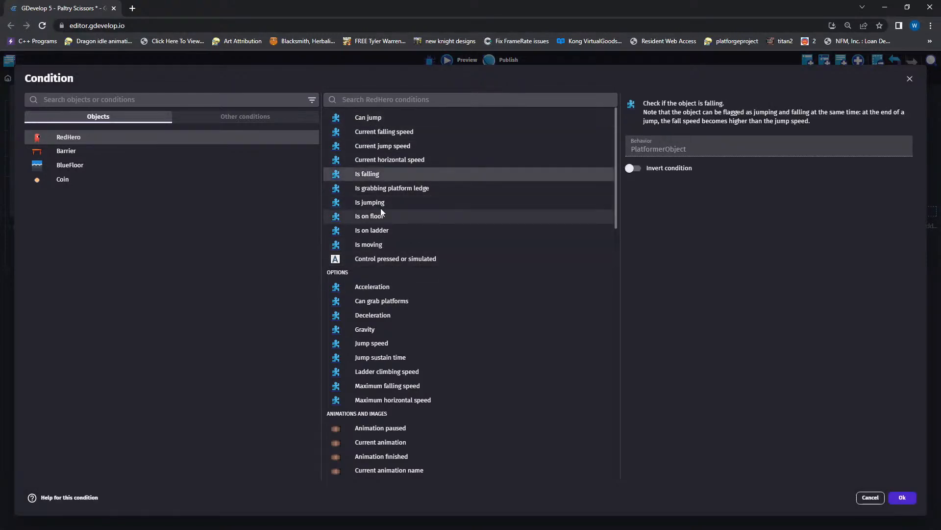
click(371, 203)
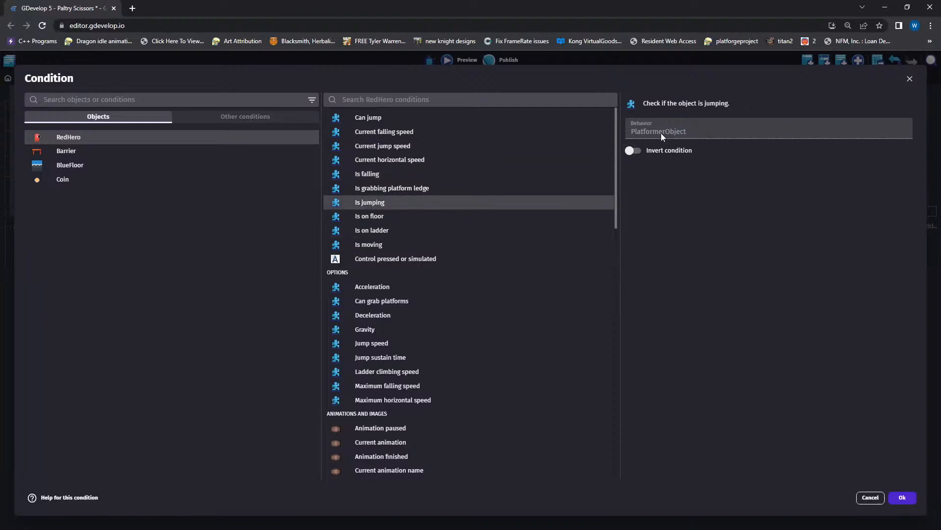
click(902, 498)
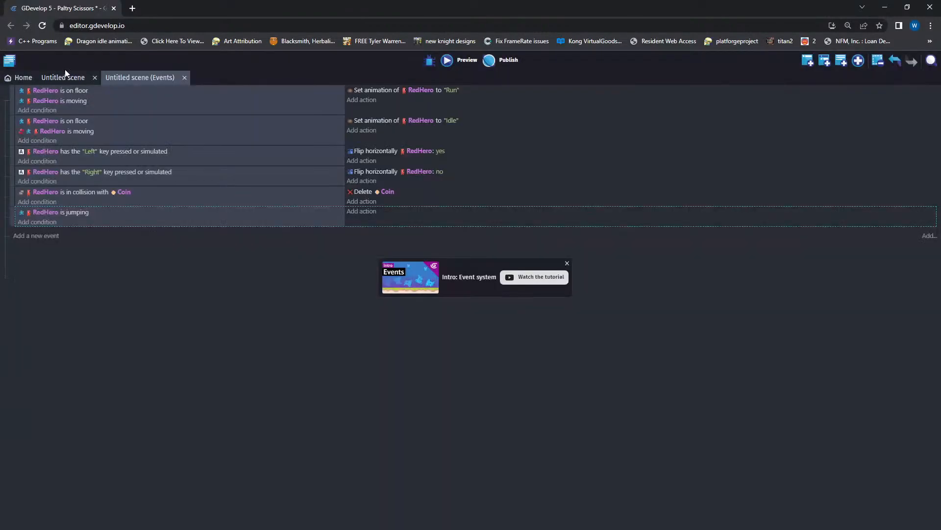
- Give the jumping event an action that changes RedHero's animation by name to "Jump"
click(366, 212)
click(78, 136)
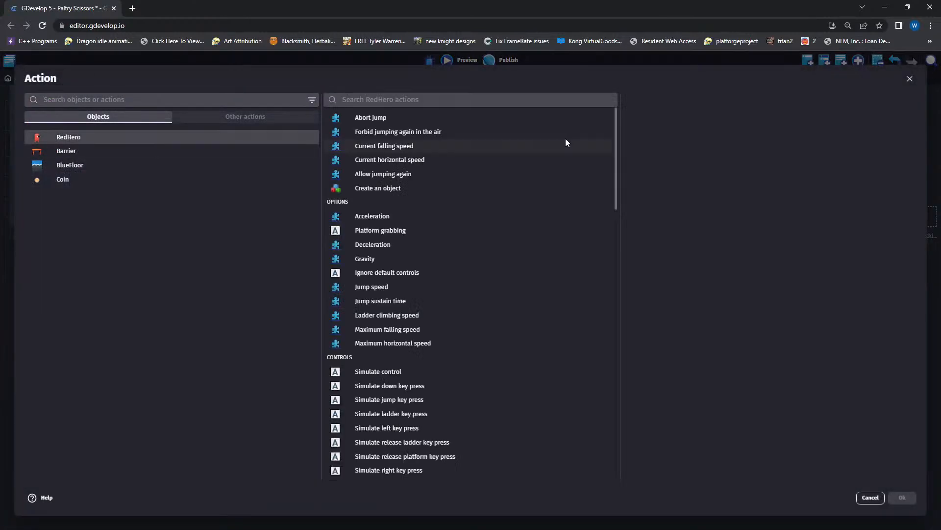
click(363, 99)
text(anim)
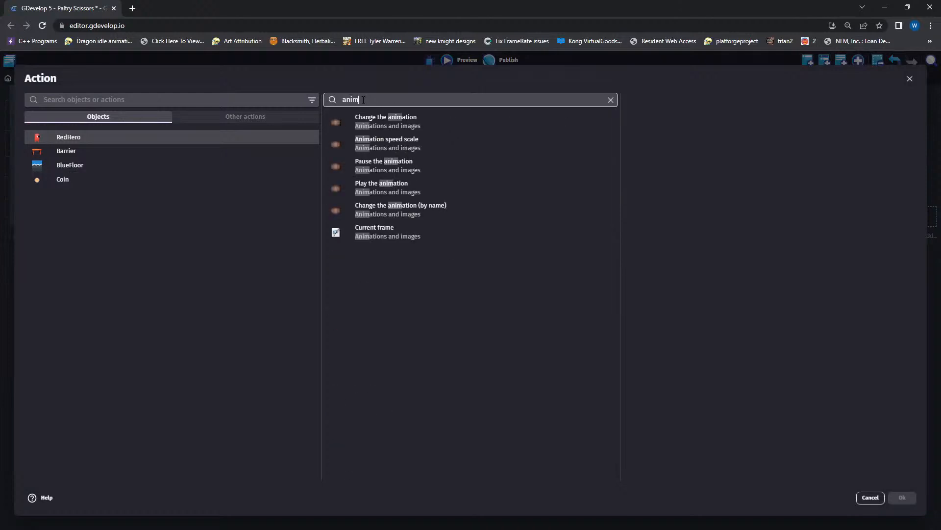
click(398, 212)
text("C)
key(BackSpace)
key(BackSpace)
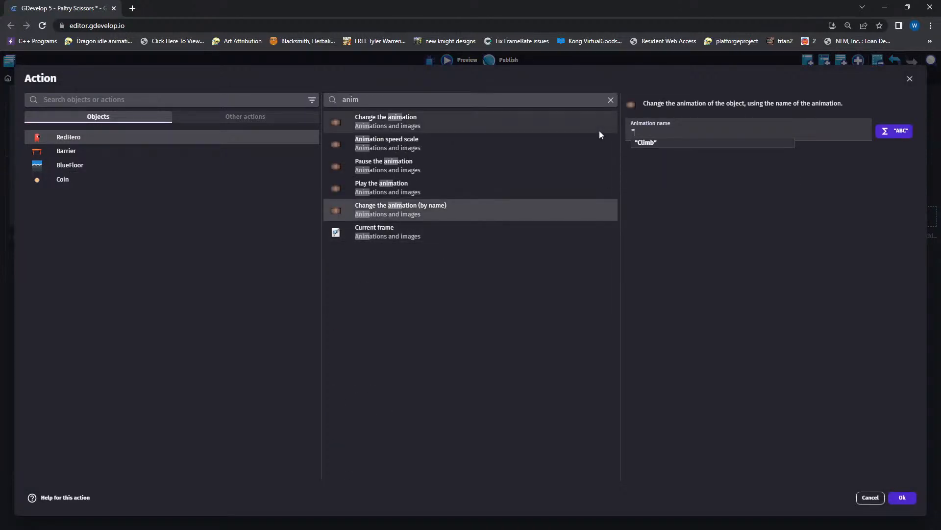
click(645, 169)
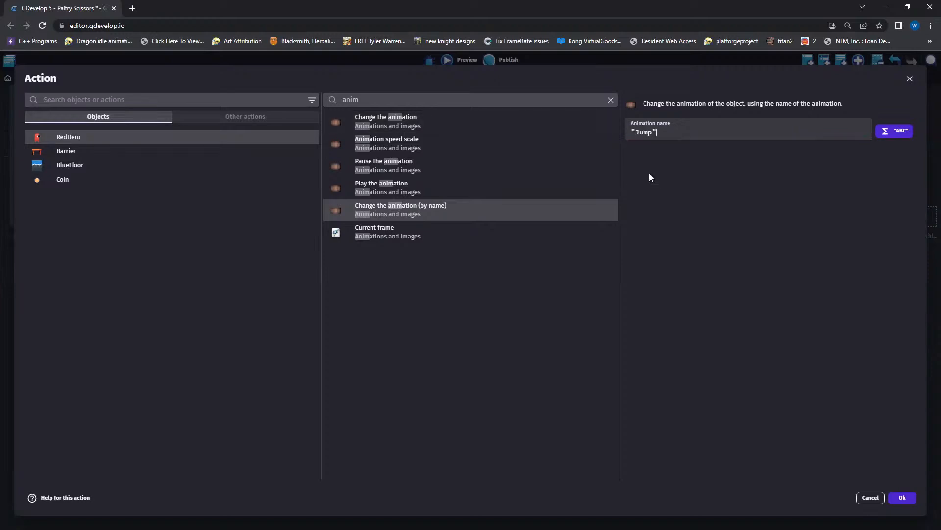
click(901, 497)
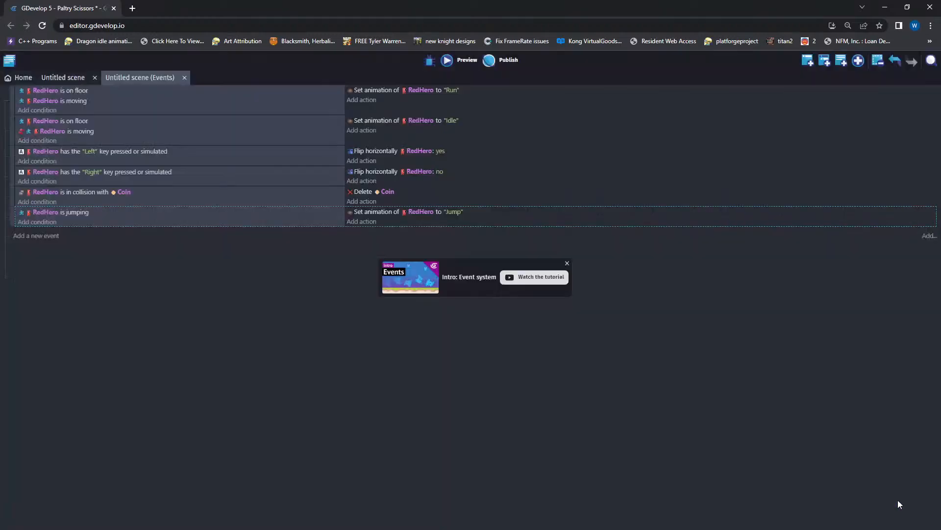
- Duplicate the jumping event and change the copy's RedHero condition to "Is falling"
click(24, 216)
key(ctrl+v)
double_click(81, 232)
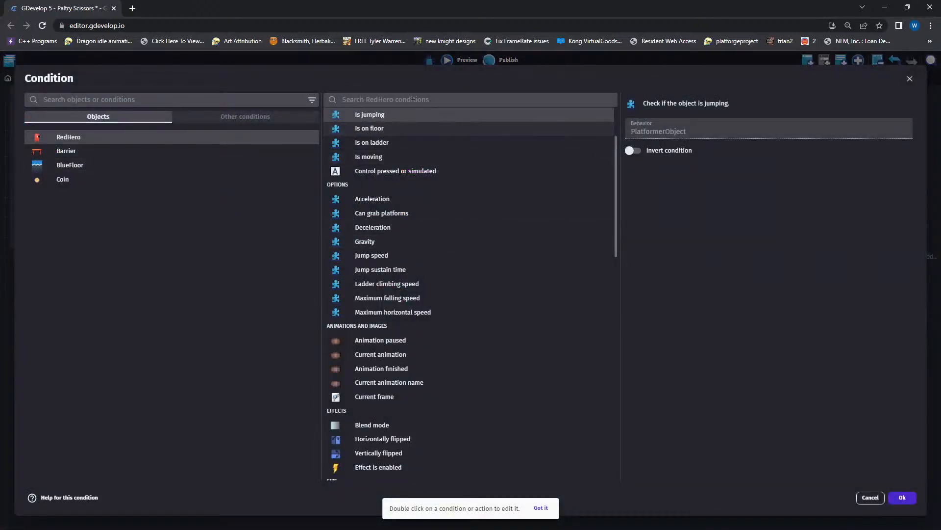
scroll(396, 147, up, 2)
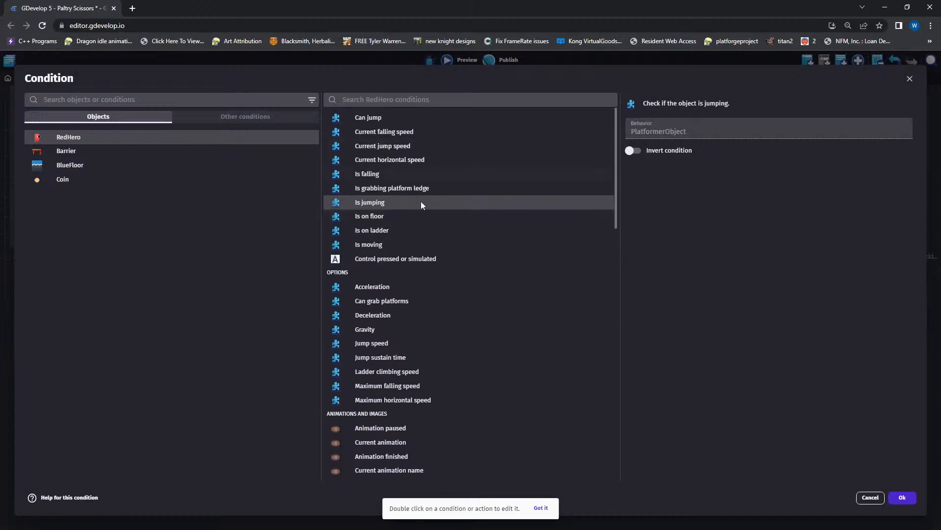
click(369, 175)
click(902, 498)
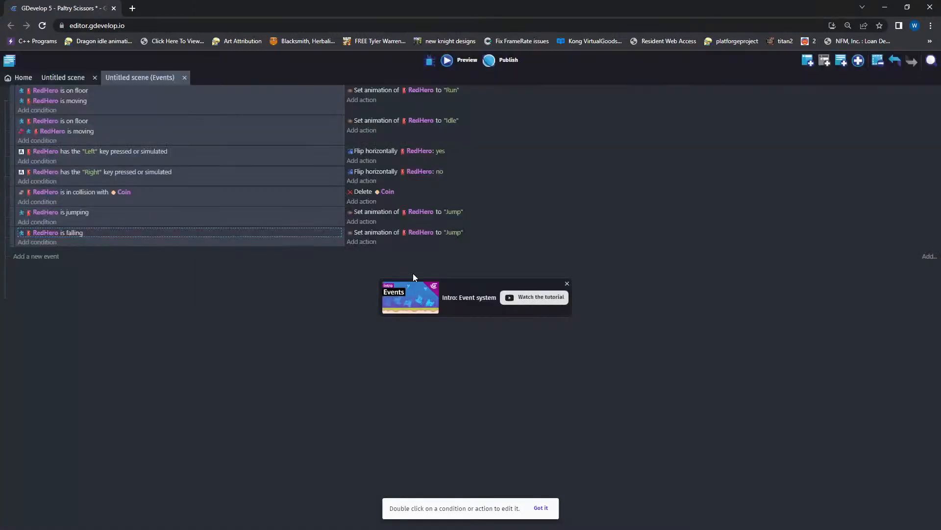
- Set the animation name in the falling event's action to "Fall"
click(454, 233)
text("f)
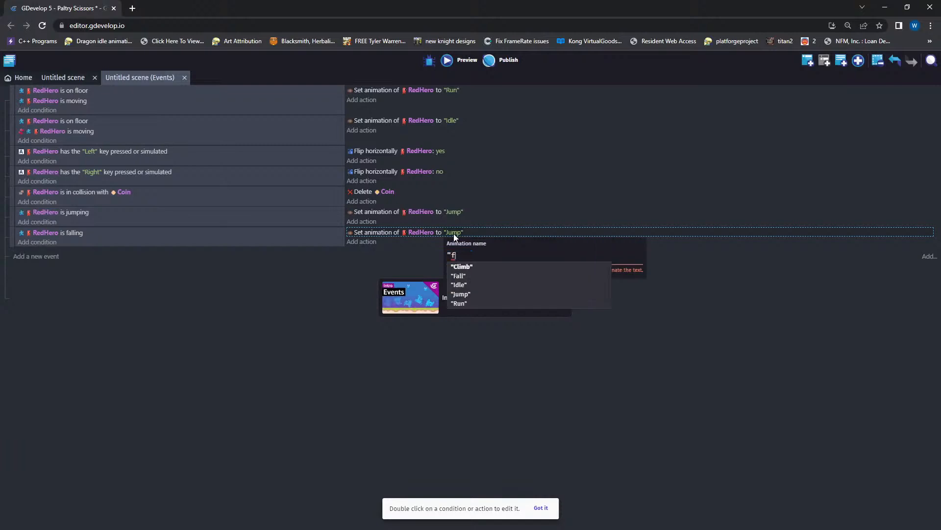
text(all")
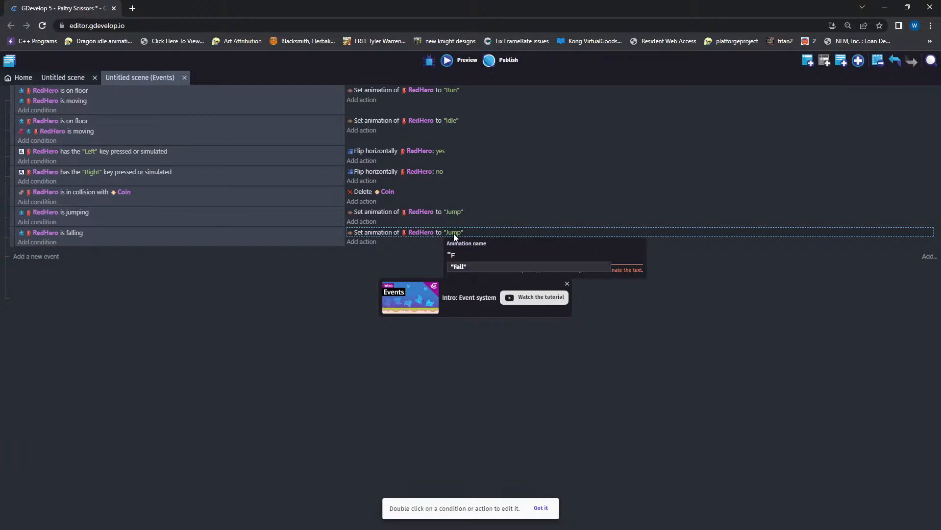
click(692, 403)
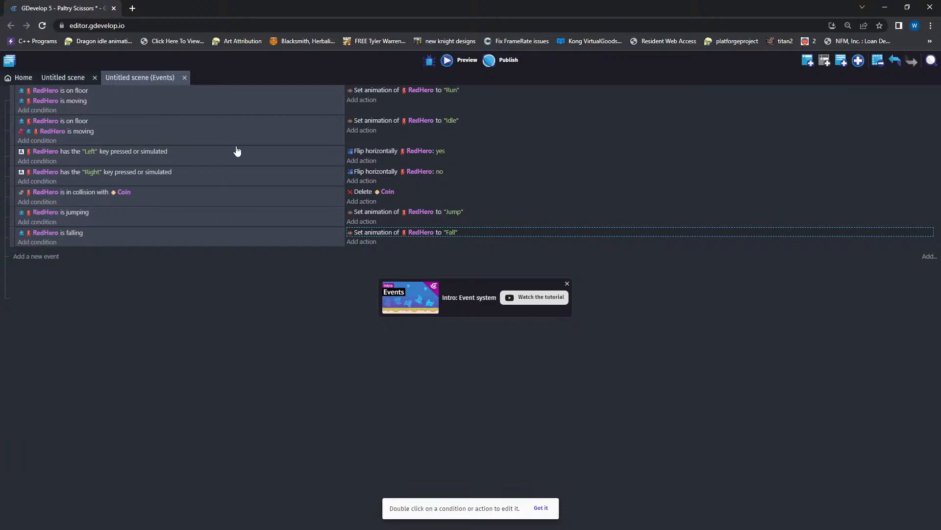
- Preview the game, test the hero's jump and fall animations in both directions, and close the preview
click(447, 60)
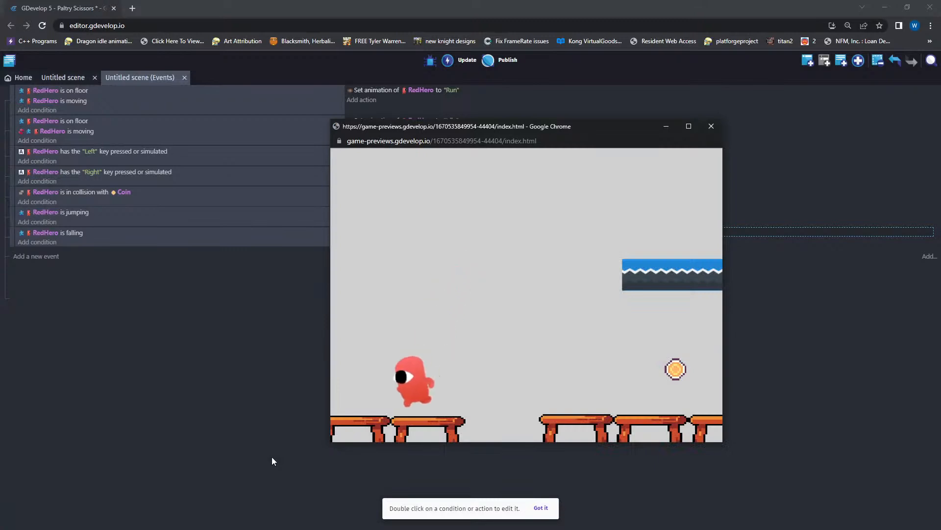
key(Right)
key(space)
key(space)
key(Left)
key(space)
key(Right)
key(space)
key(space)
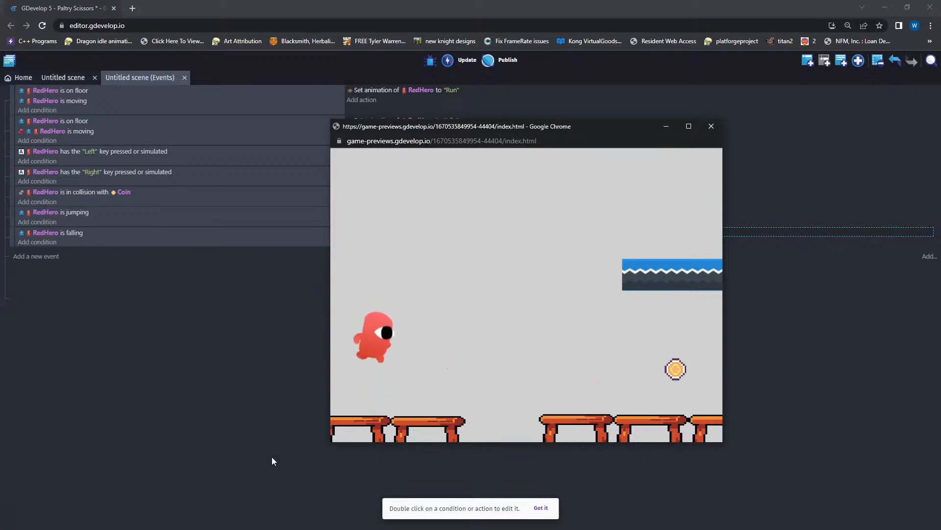
key(Right)
key(space)
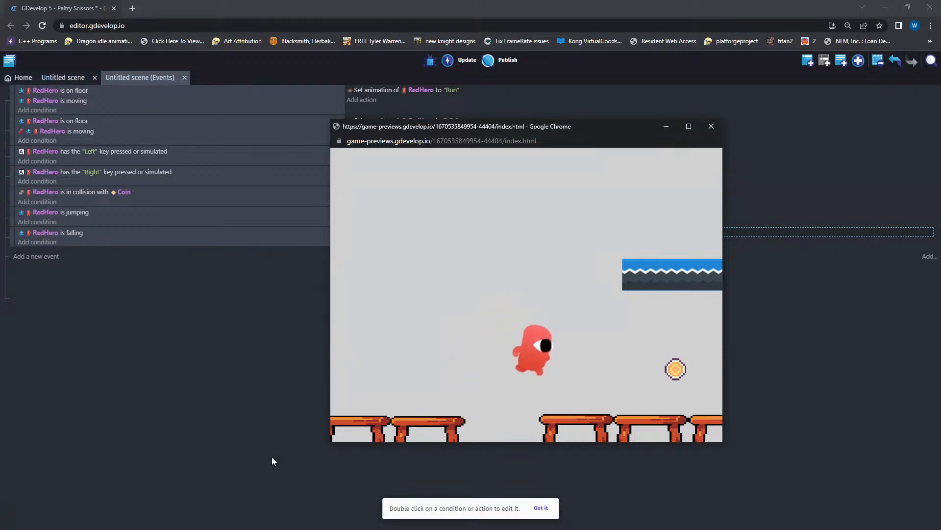
key(Left)
key(space)
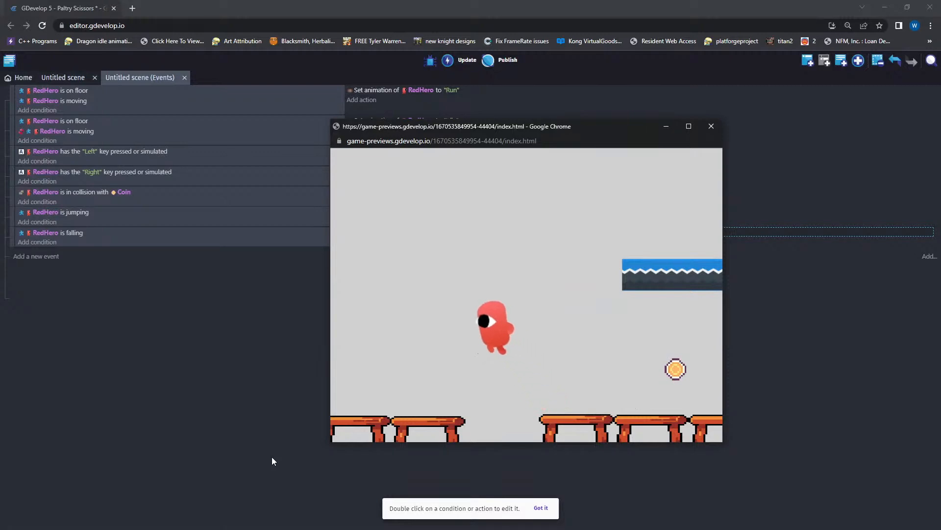
key(Right)
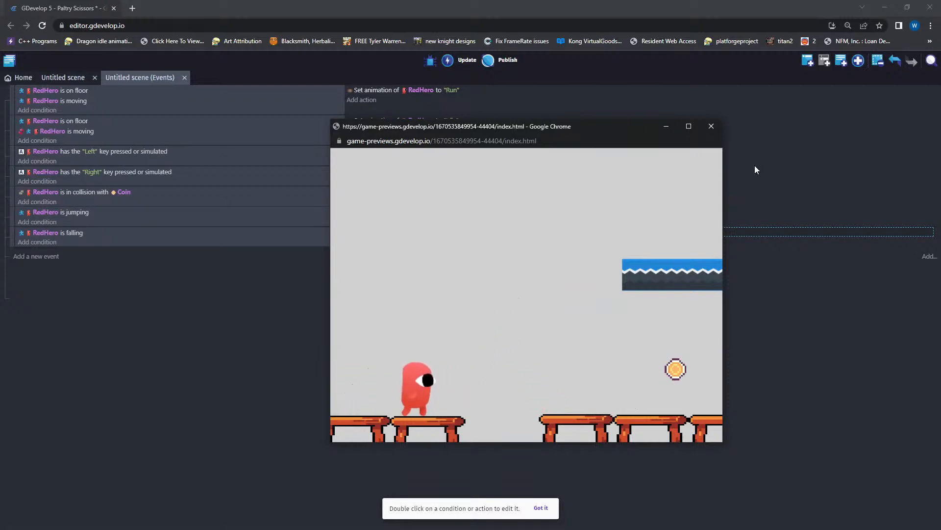
click(711, 126)
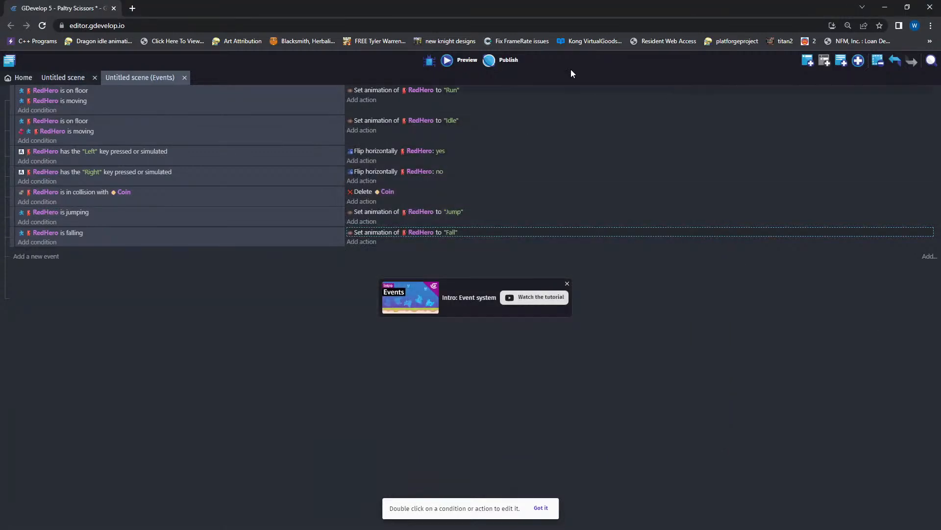
- Search the asset store for "platform" in the scene editor and add the Green flag object to the scene's objects
click(63, 77)
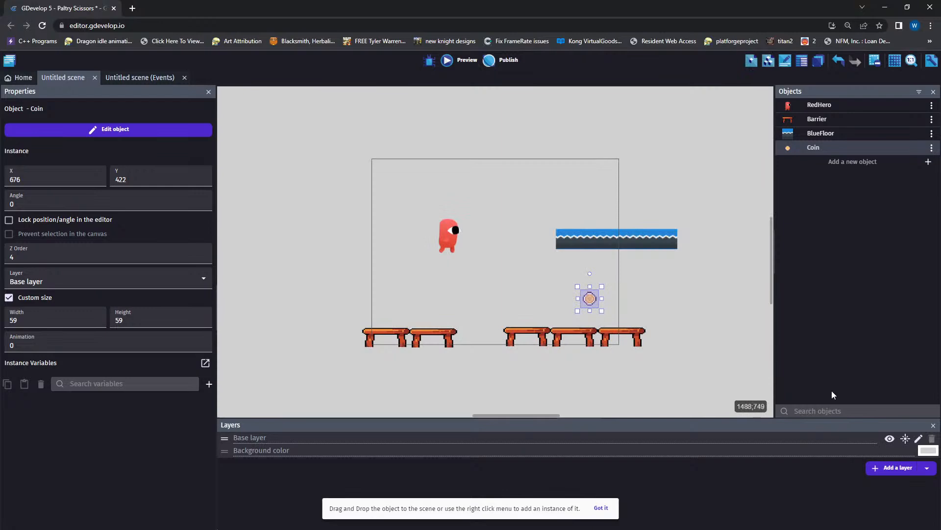
click(860, 162)
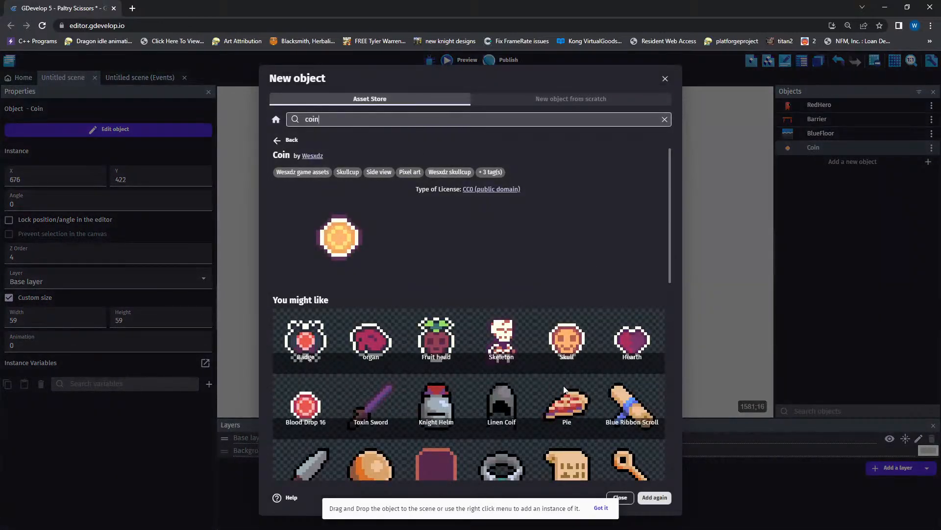
click(295, 120)
text(platform)
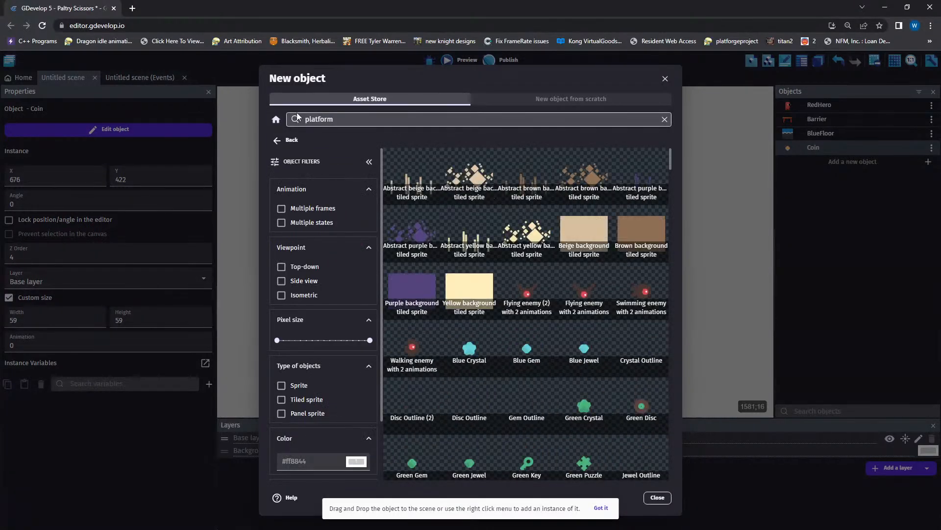
scroll(554, 344, down, 6)
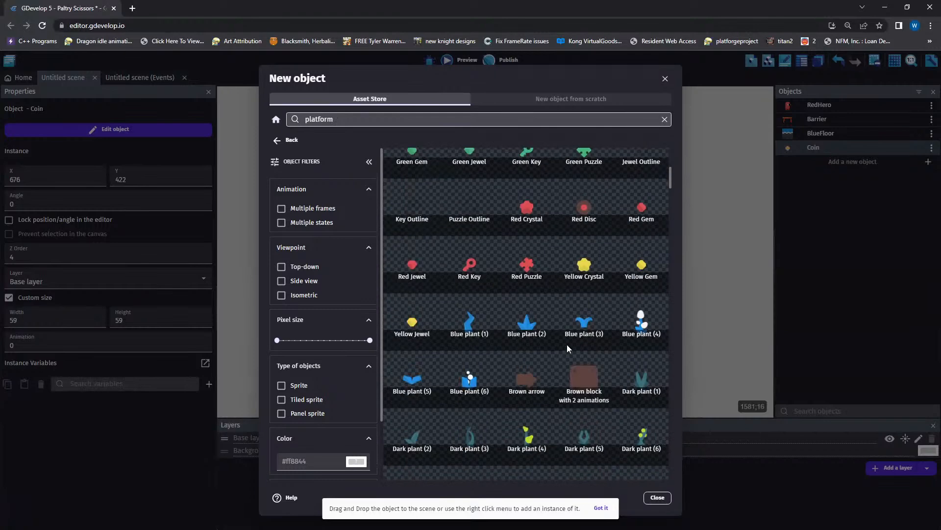
scroll(567, 344, down, 5)
click(416, 372)
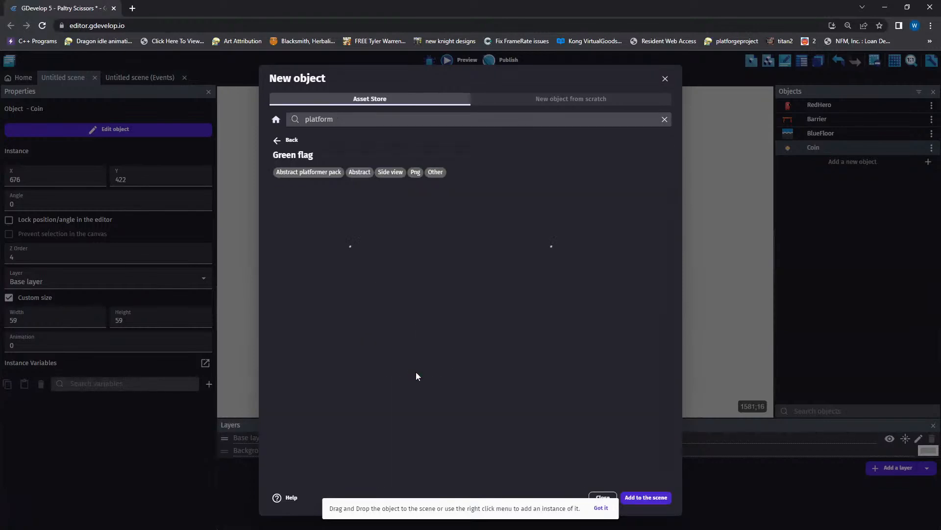
click(645, 498)
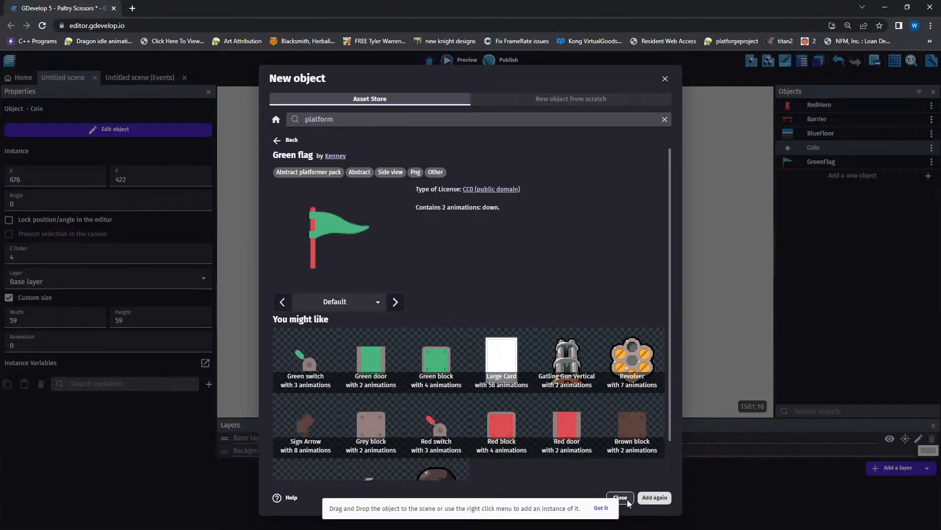
click(620, 497)
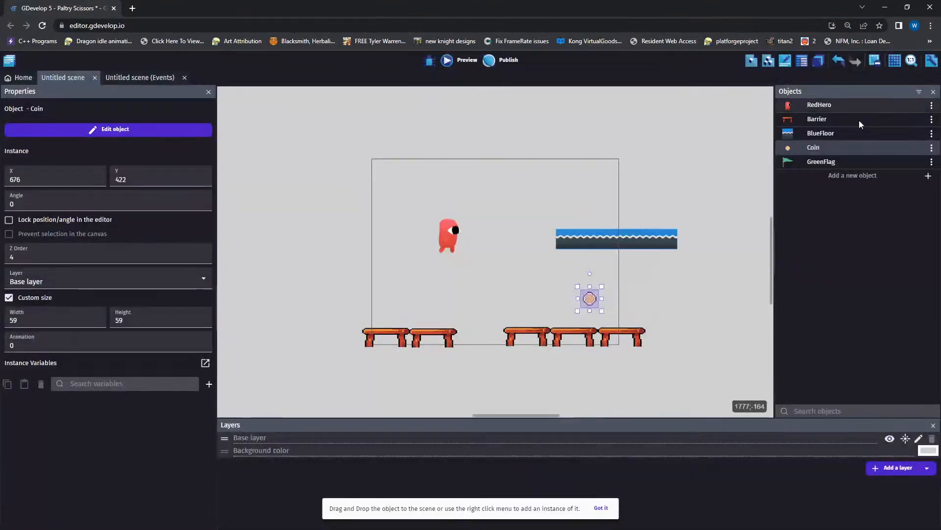
- Place the GreenFlag in the scene, standing on top of the BlueFloor platform above the coin
drag(804, 164, 572, 194)
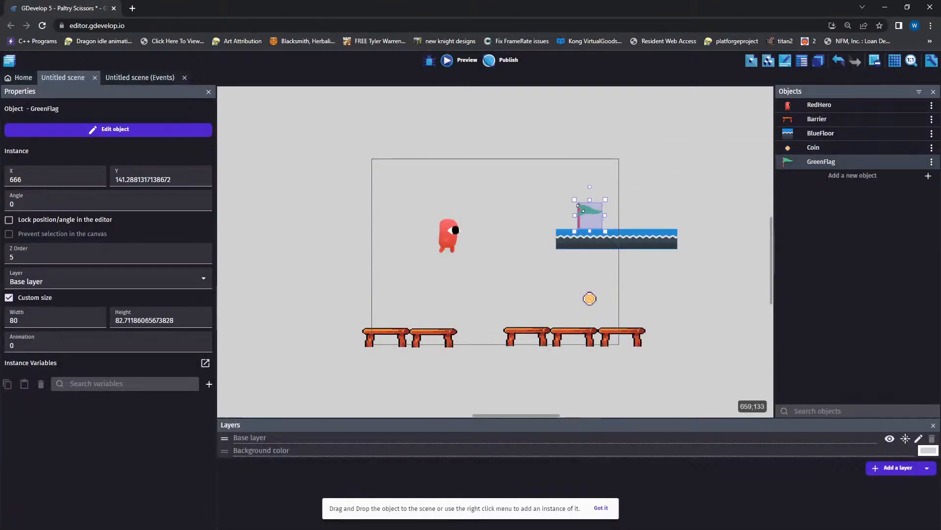
- Examine the GreenFlag object's collision masks for Animation #0 and the "down" animation, and close its editor
double_click(591, 220)
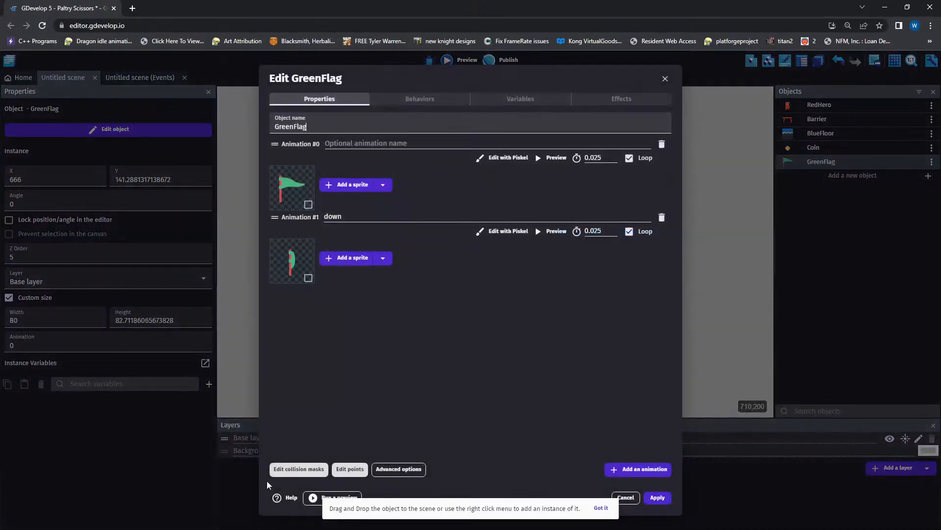
click(298, 469)
click(689, 103)
click(638, 126)
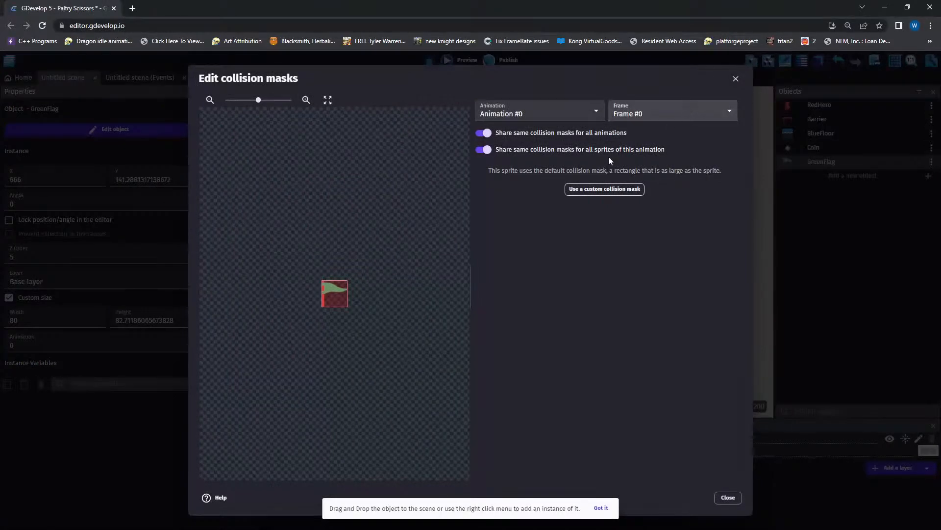
click(539, 114)
click(495, 135)
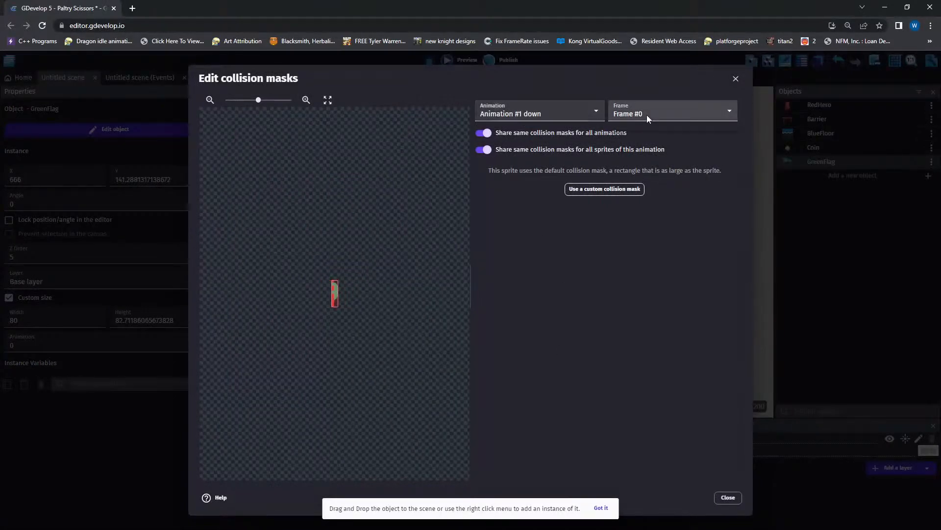
click(646, 115)
click(646, 126)
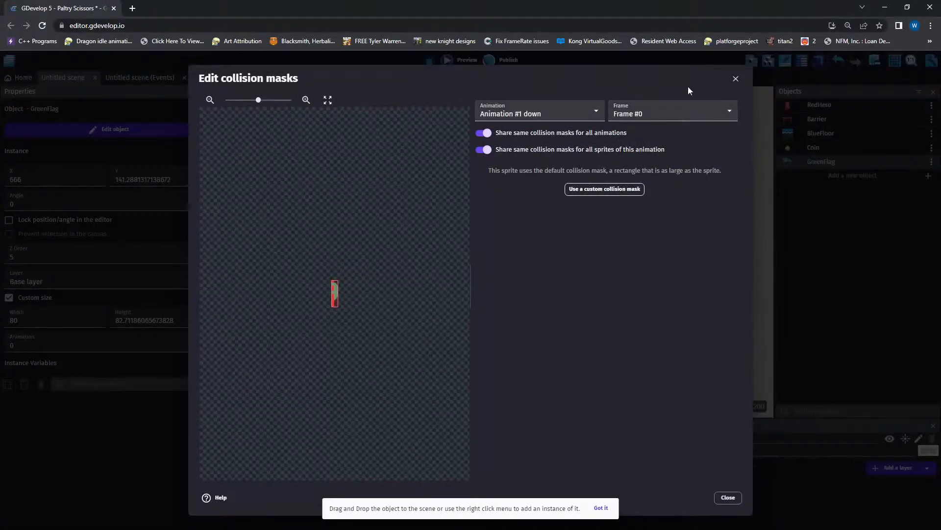
click(735, 79)
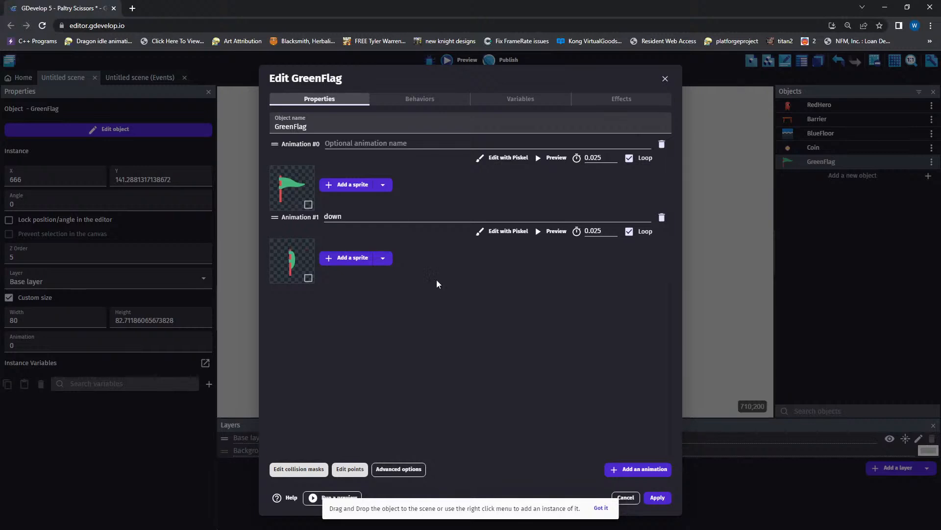
click(665, 80)
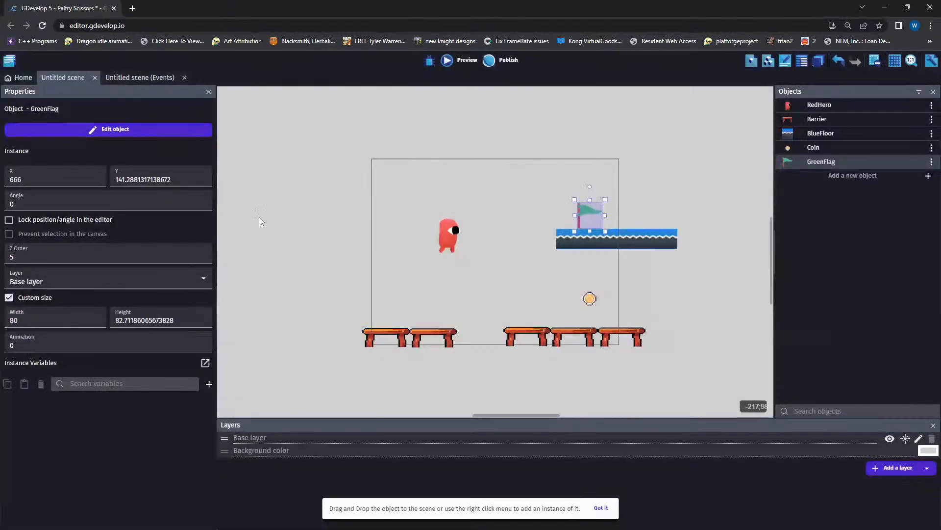
- In the empty last event of the scene's events, add a condition that RedHero is in collision with GreenFlag
click(132, 78)
click(37, 256)
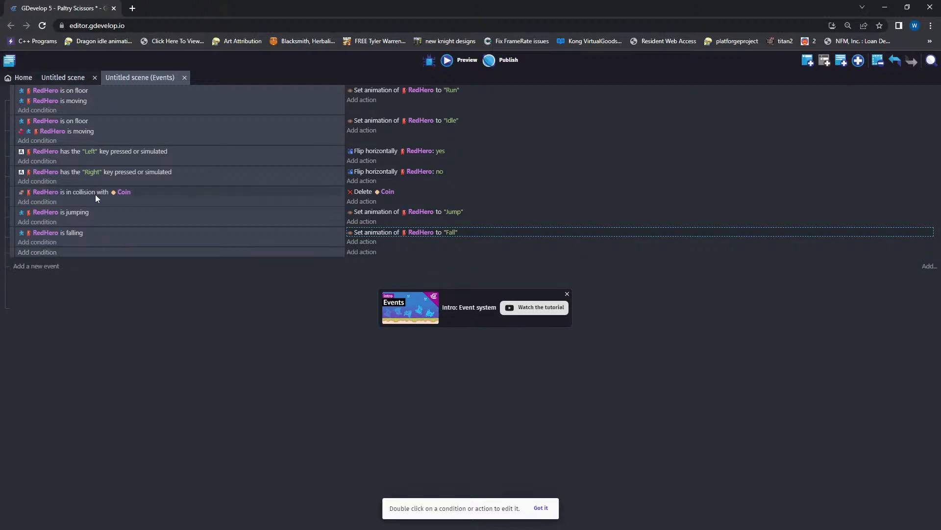
click(37, 252)
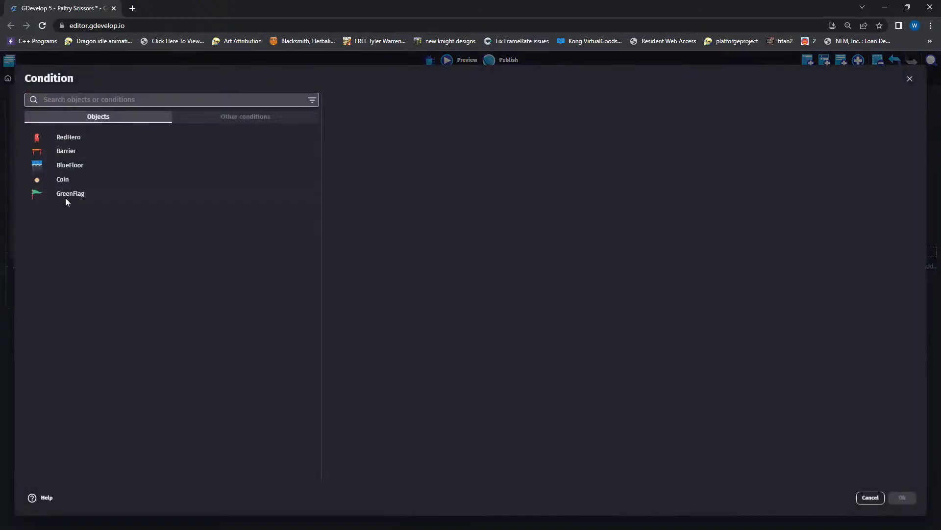
click(66, 137)
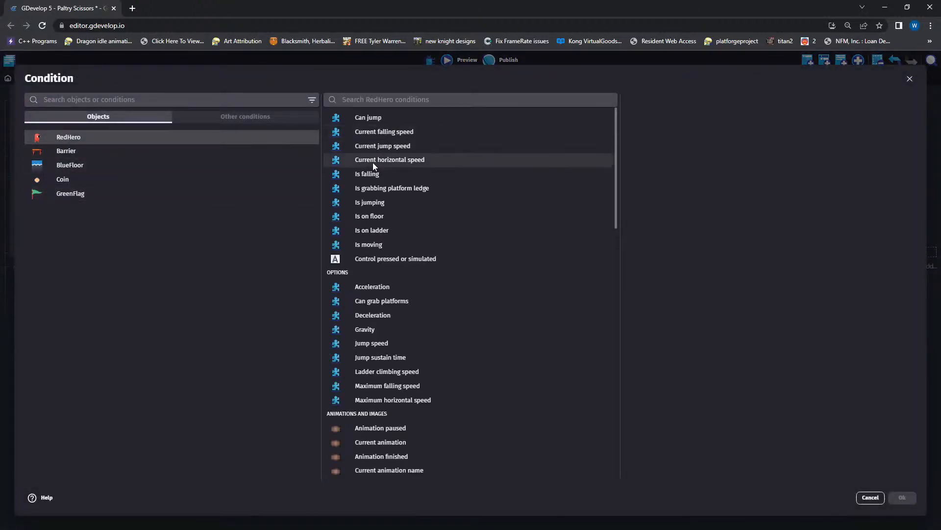
click(421, 100)
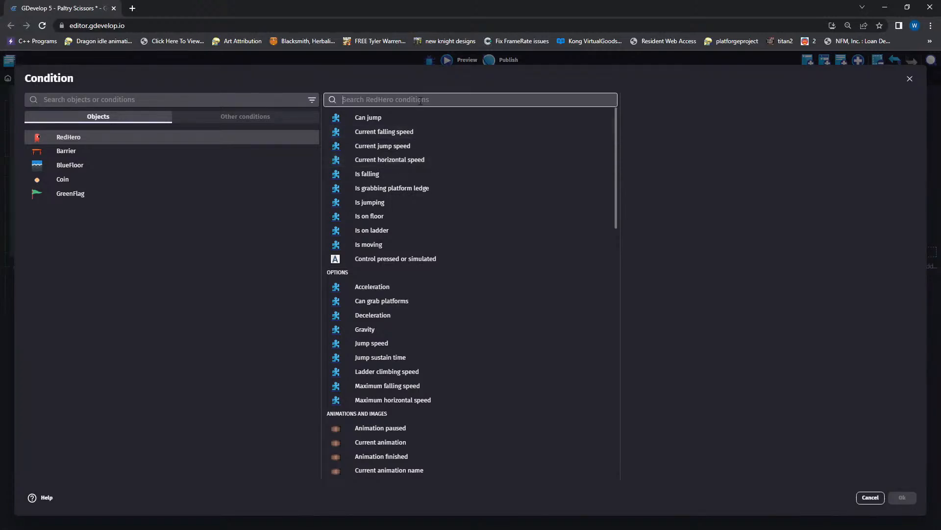
text(coll)
click(395, 118)
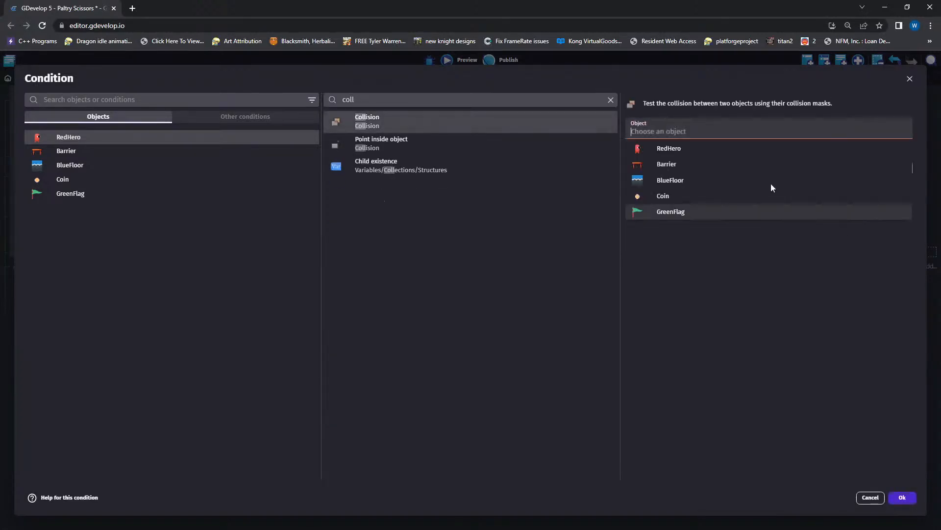
click(658, 213)
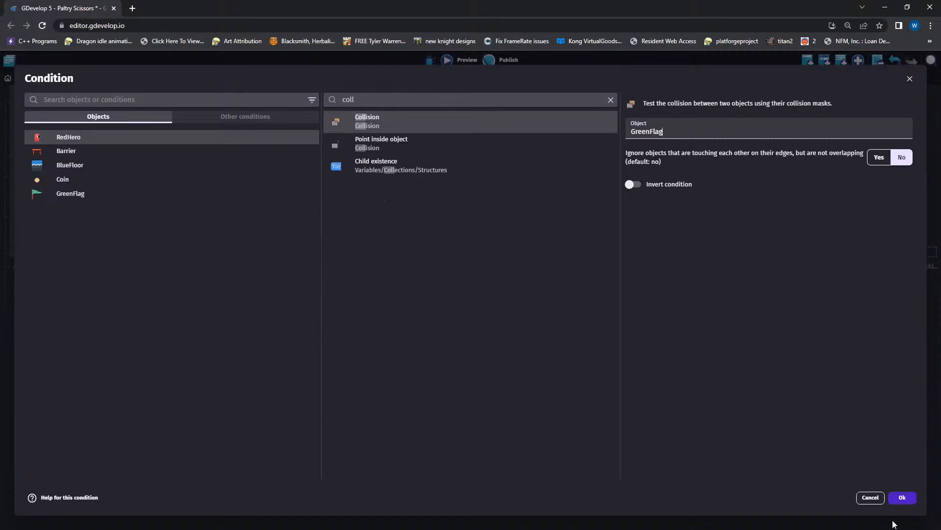
click(902, 497)
- Add an action to the flag collision event that changes GreenFlag's animation by name to "down"
click(357, 253)
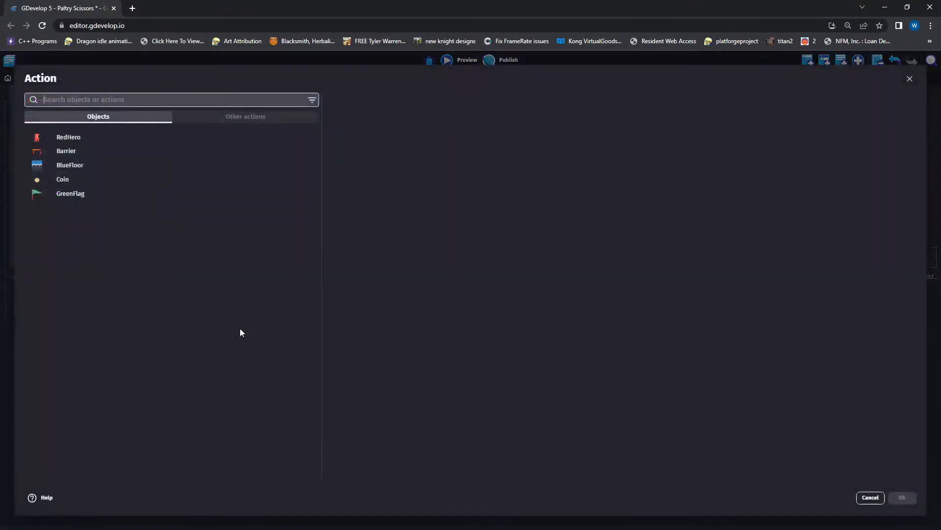
click(64, 195)
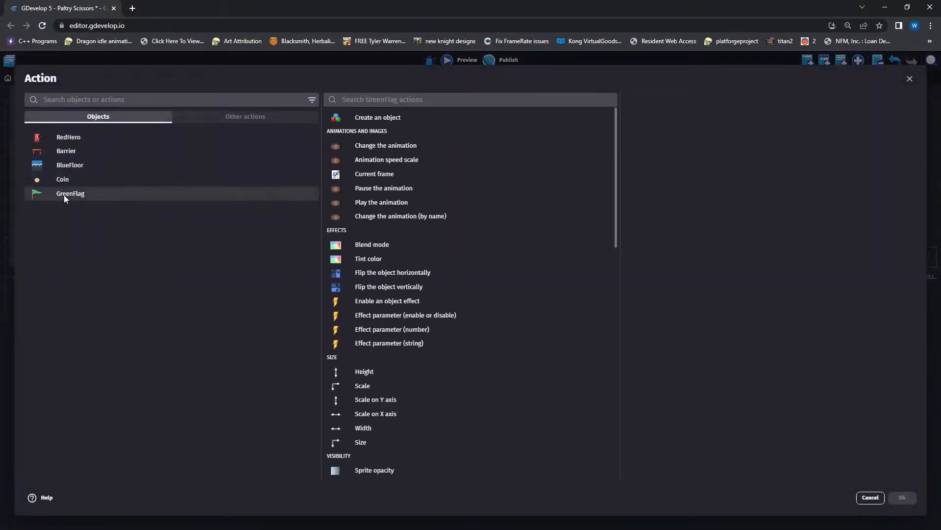
click(386, 217)
click(653, 131)
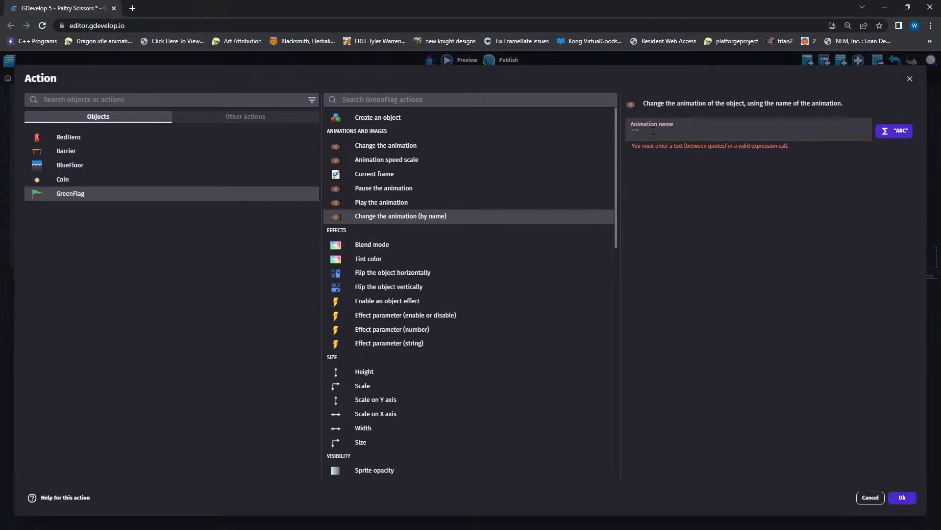
text("down ")
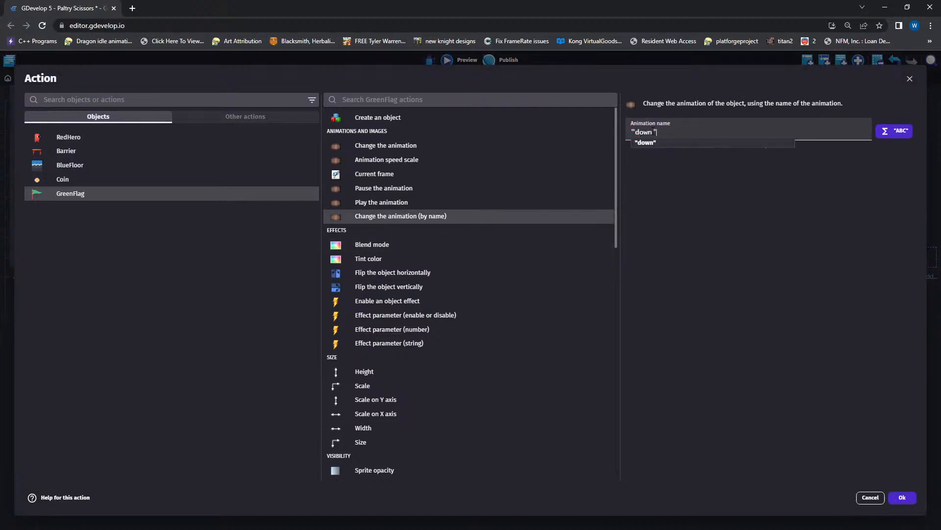
click(903, 498)
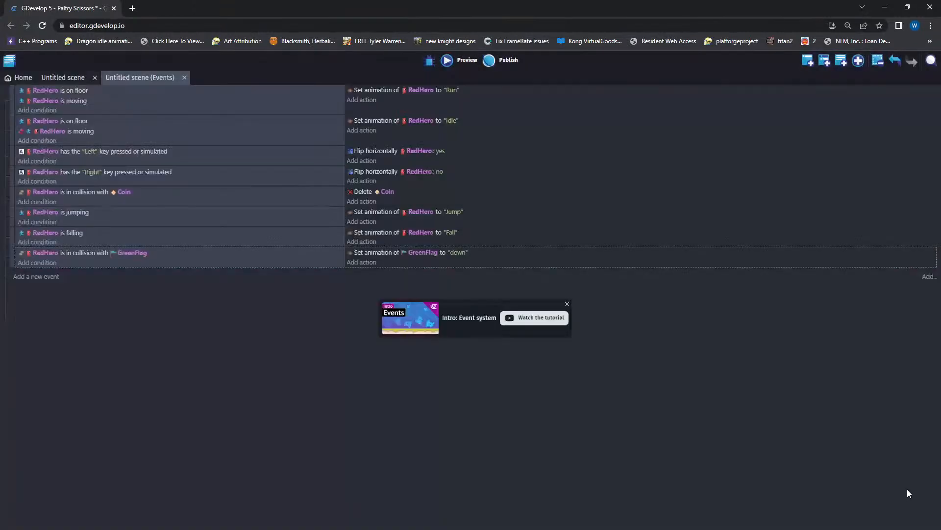
click(356, 263)
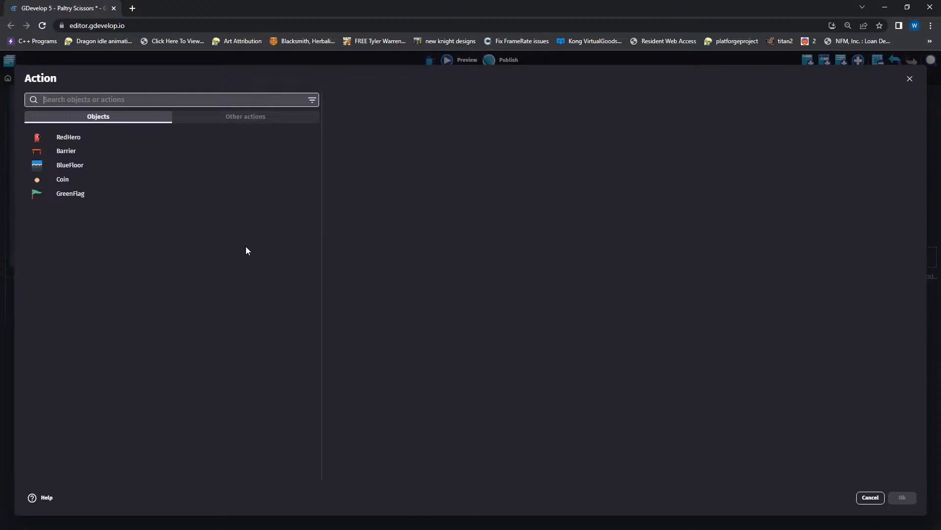
click(119, 99)
text(anim)
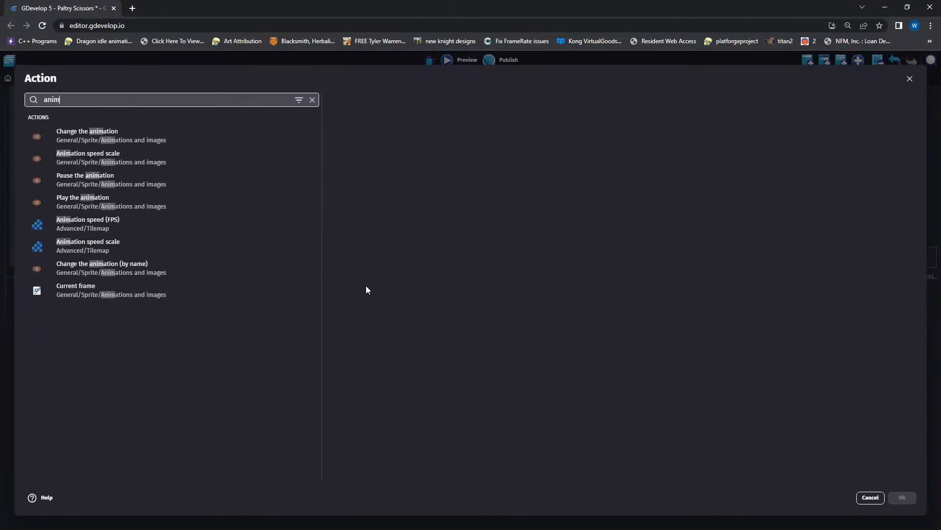
key(BackSpace)
key(BackSpace)
key(BackSpace)
key(BackSpace)
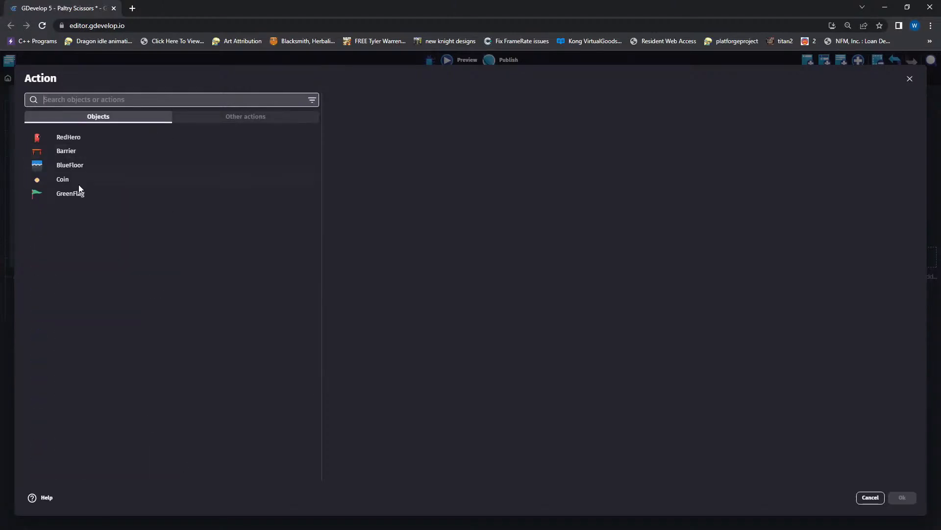
click(77, 195)
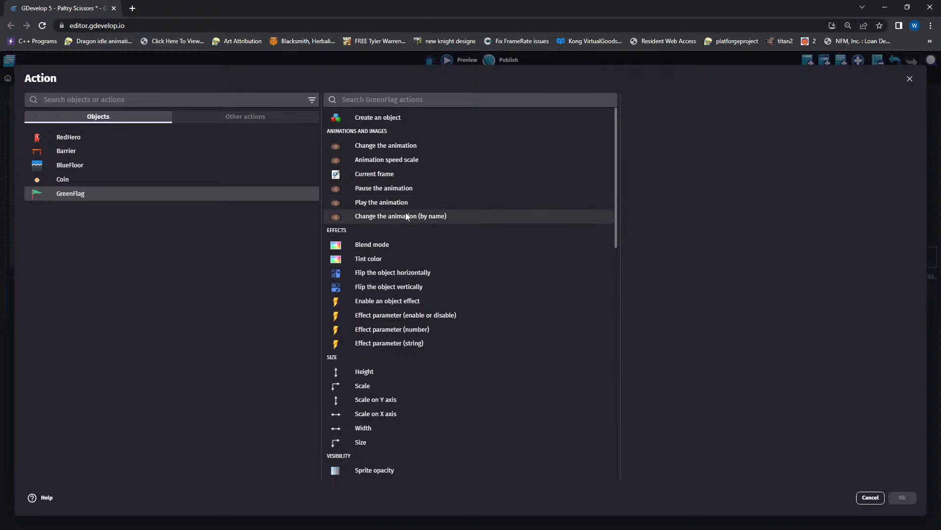
click(431, 216)
text(")
key(Return)
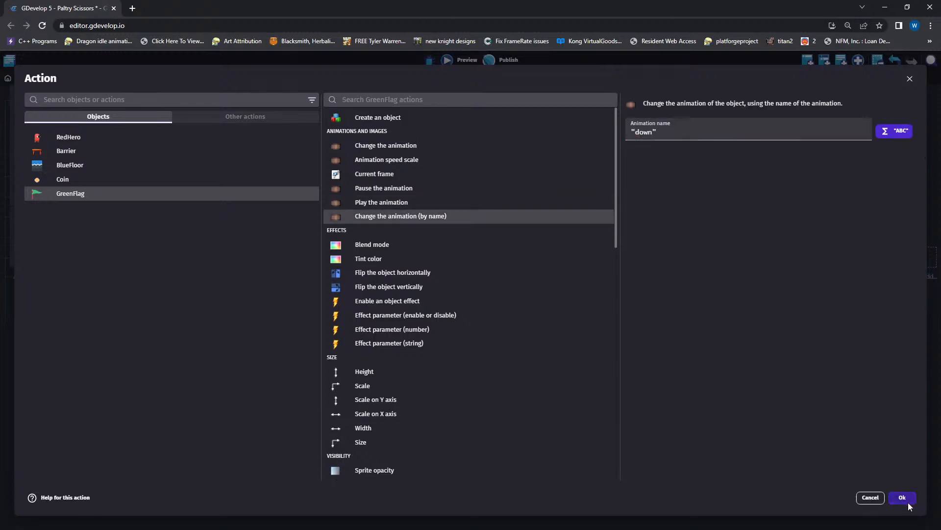
click(902, 497)
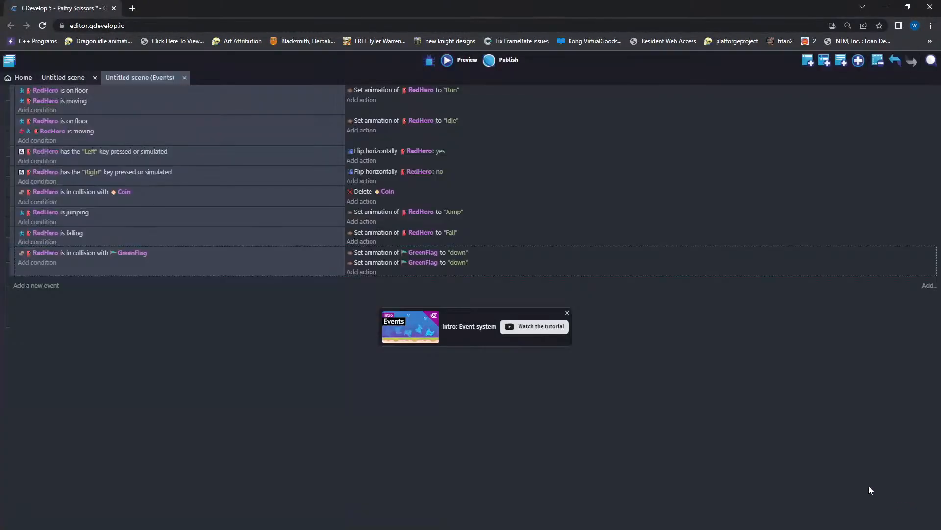
click(414, 262)
key(Delete)
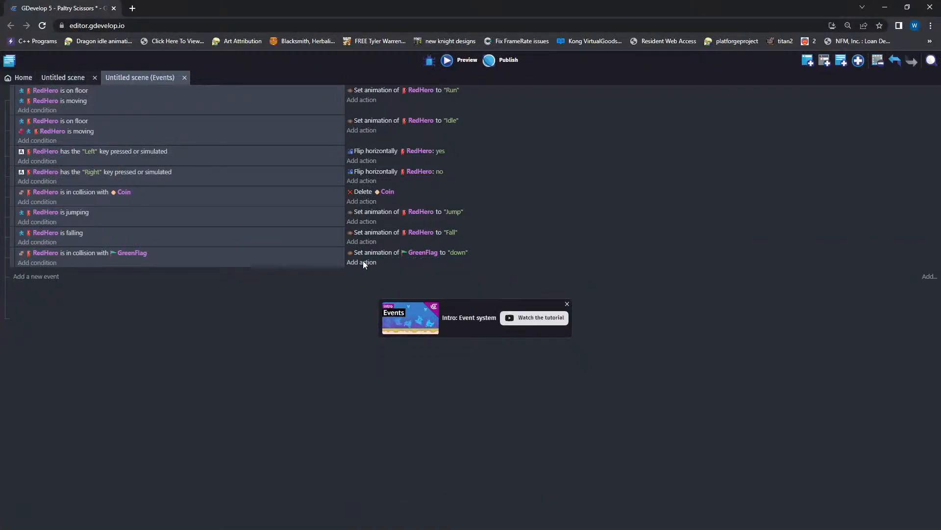
- Add a "Wait X seconds" action of 1 second after the flag's animation change in the collision event
click(362, 263)
text(wai)
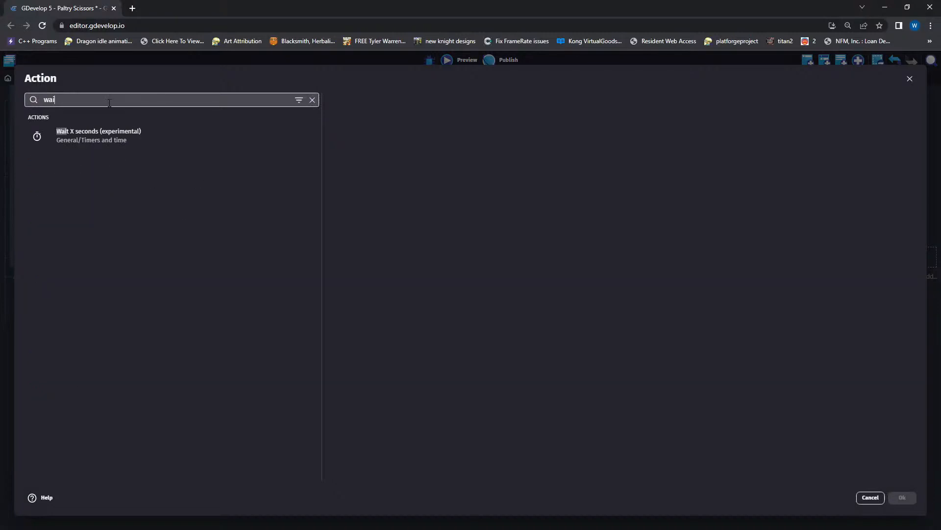
click(77, 137)
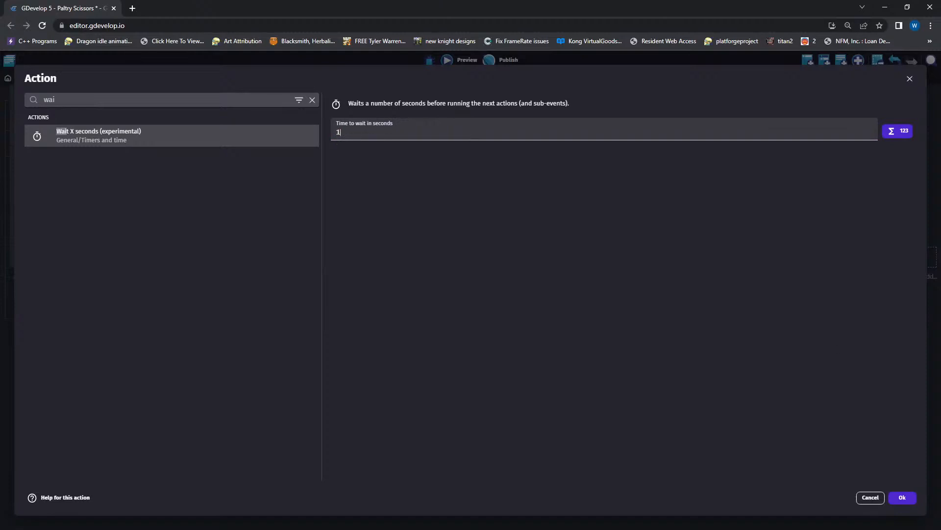
click(901, 497)
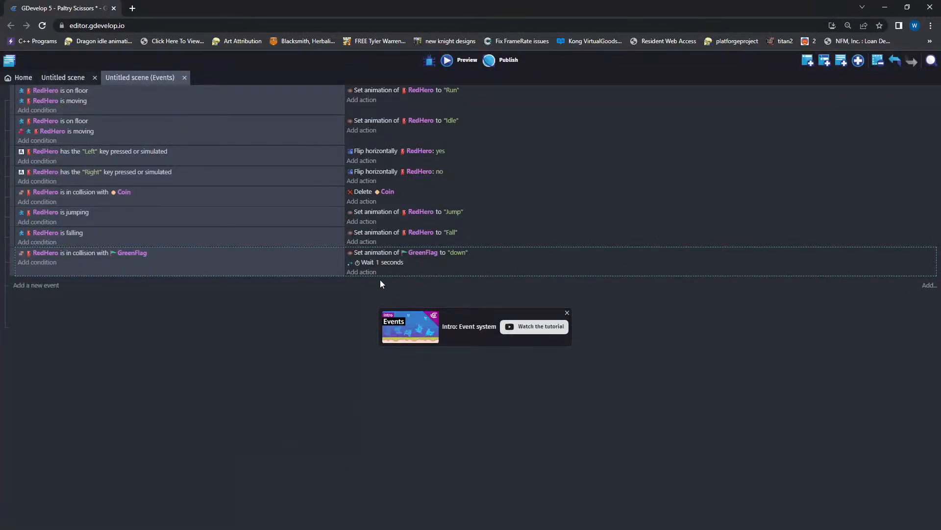
- Return to the scene editor and create a new Text object from scratch
click(62, 78)
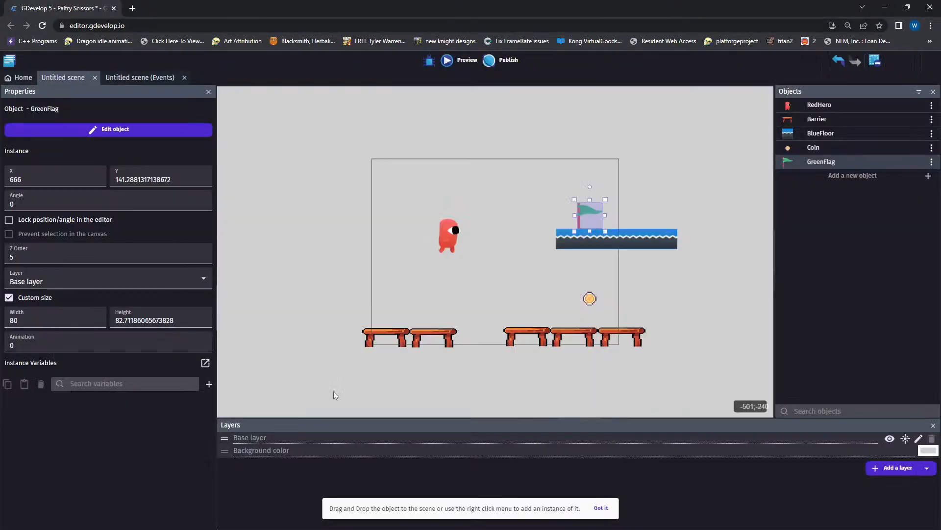
click(365, 129)
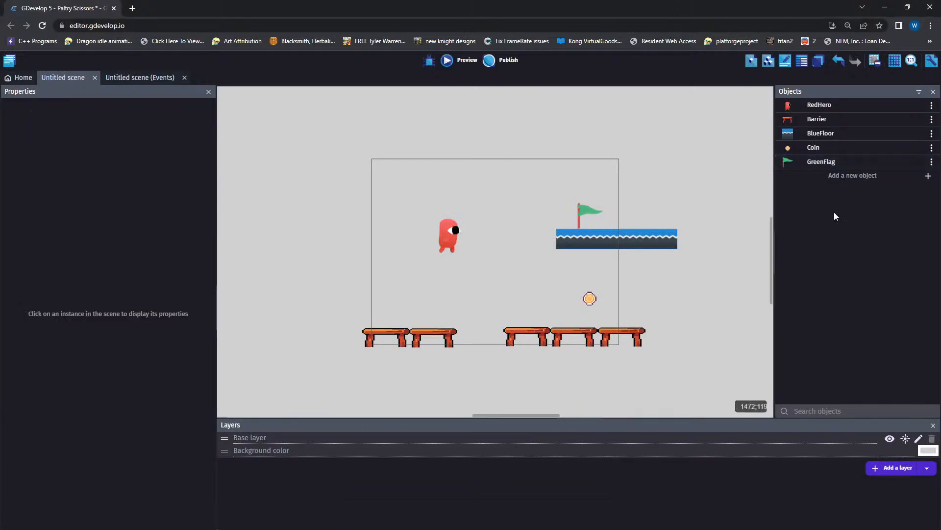
click(839, 176)
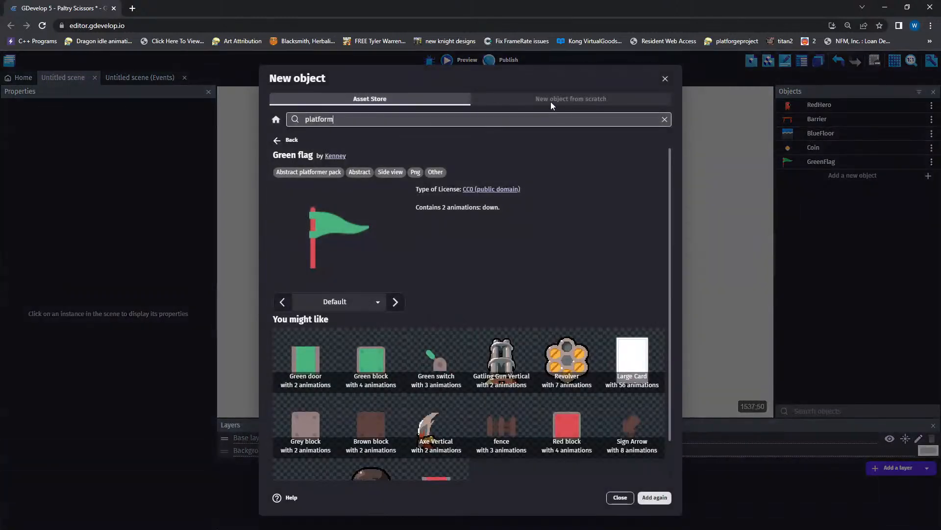
click(551, 100)
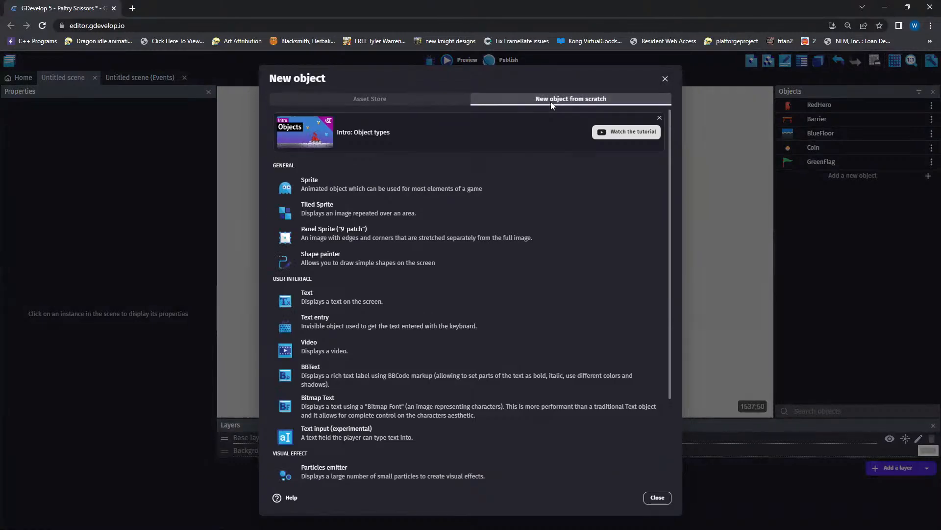
click(315, 297)
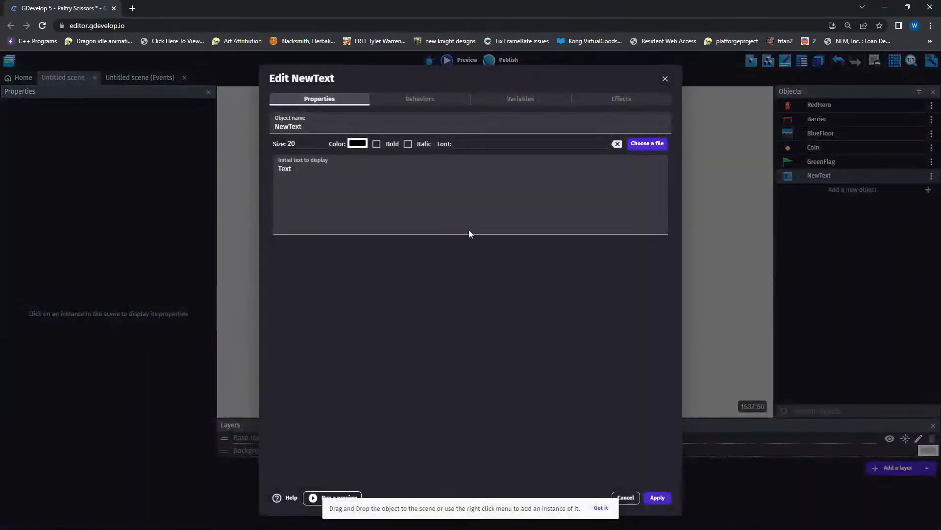
- Set the new text object's size to 150 and its color to red (FF0000)
drag(299, 143, 277, 146)
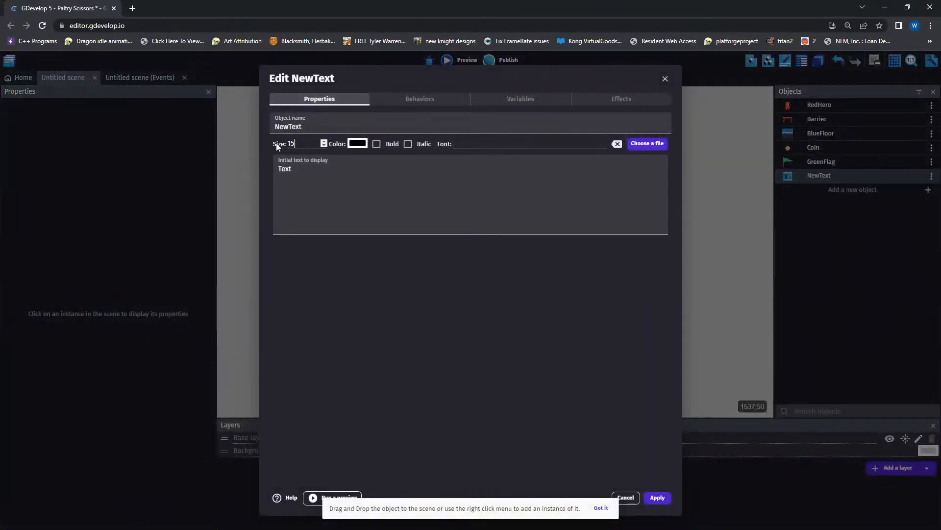
click(357, 143)
click(389, 183)
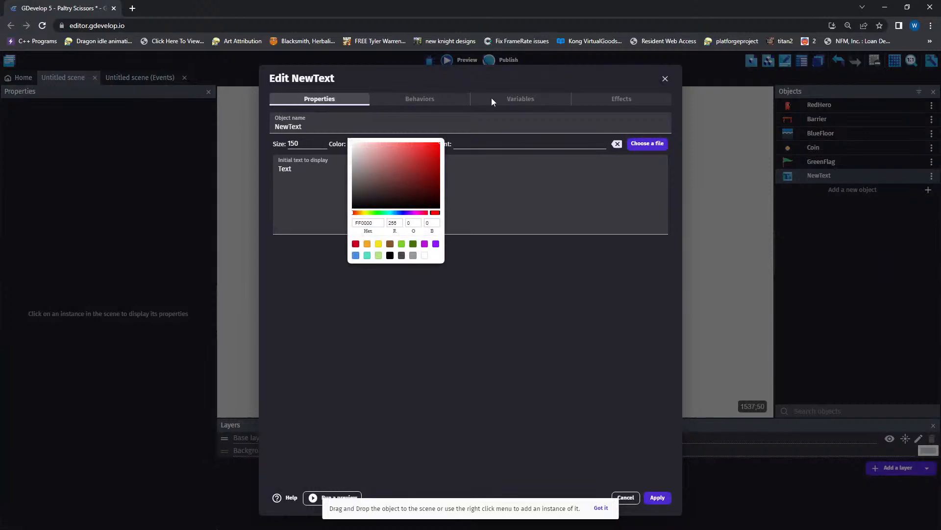
- Set the new text object's initial display text to "Victory!!!!"
click(561, 426)
drag(293, 170, 269, 174)
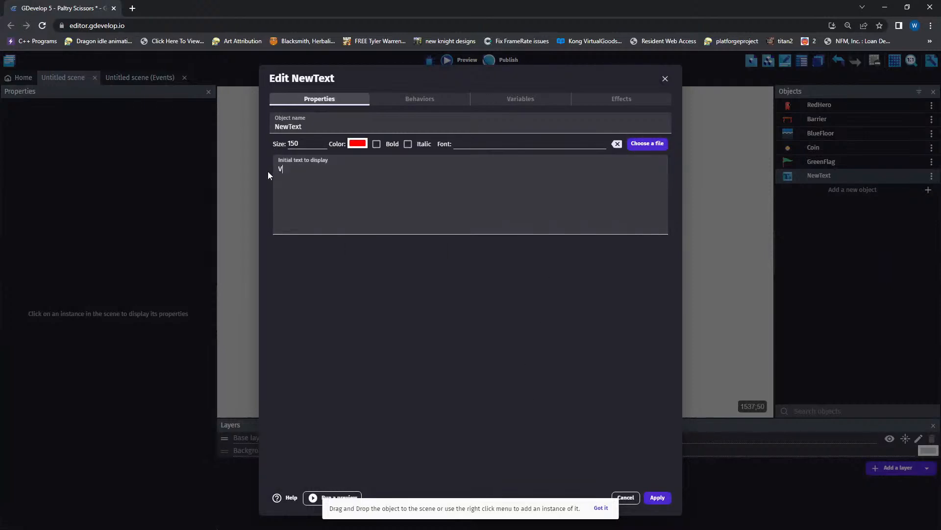
text(Victory!!!!)
- Rename the text object to txt_Victory and apply its settings
double_click(288, 126)
text(txtVic)
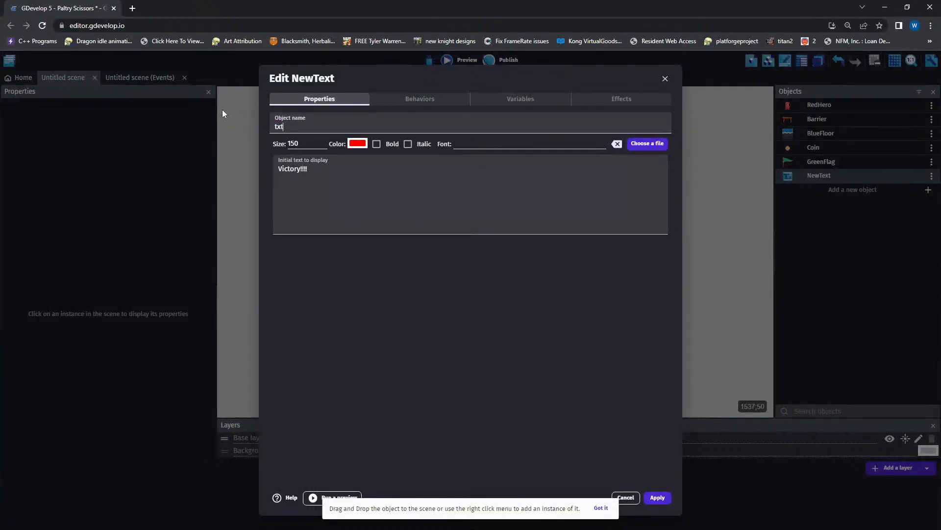
key(BackSpace)
key(BackSpace)
key(BackSpace)
text(_Victory)
click(658, 497)
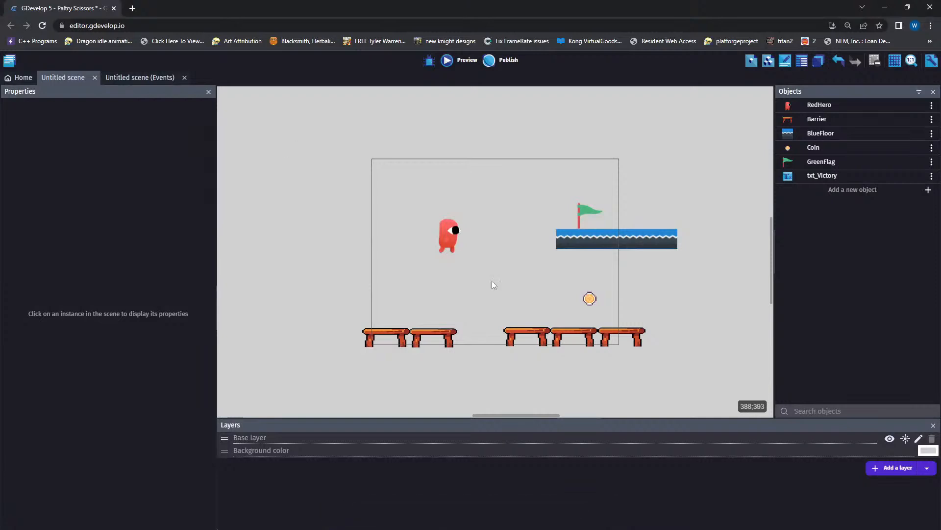
- Place an instance of txt_Victory near the middle of the scene frame, at about X 90, Y 173
click(821, 176)
drag(821, 178, 400, 243)
drag(481, 275, 487, 252)
click(334, 144)
click(515, 256)
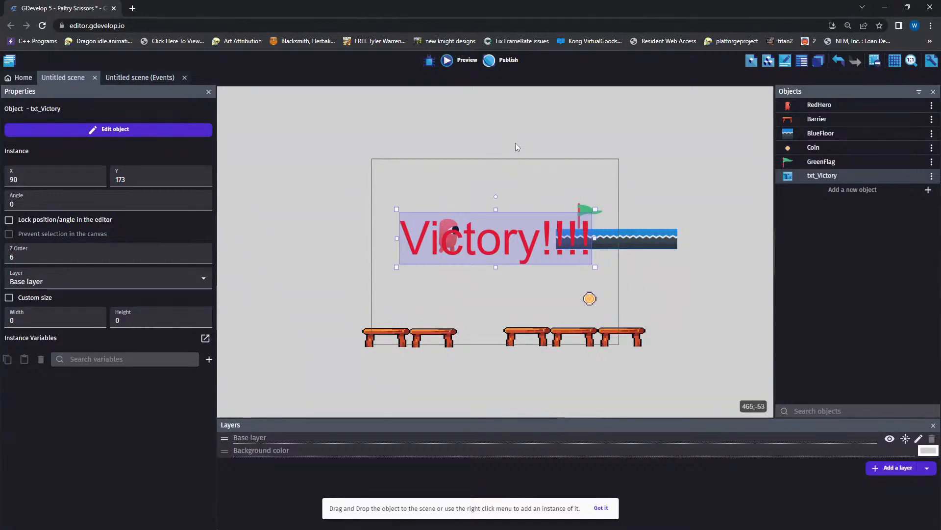
- In the scene events, add a new event with the condition "At the beginning of the scene"
click(136, 79)
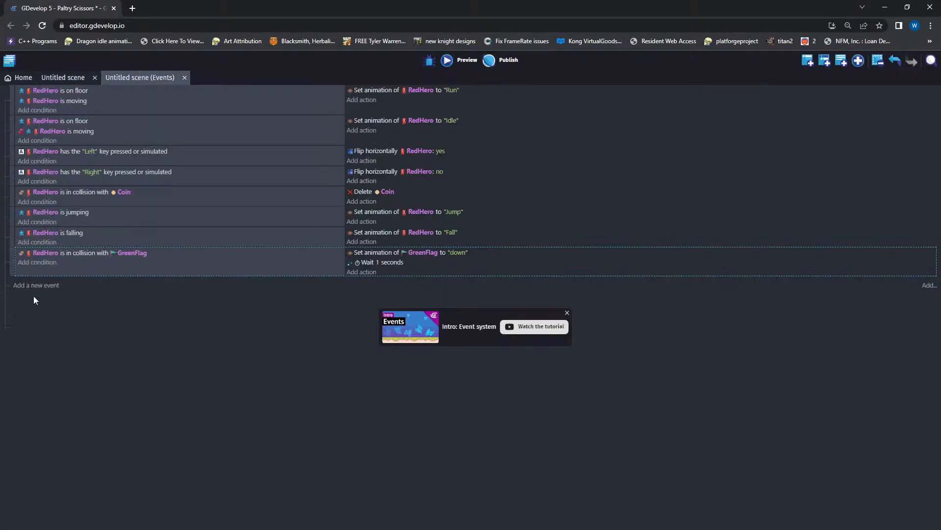
click(35, 284)
click(37, 283)
text(start)
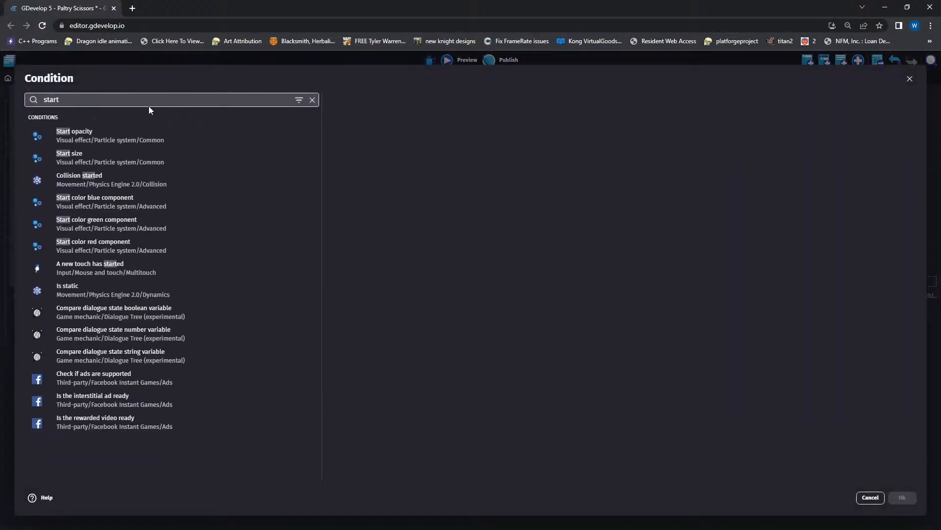
key(BackSpace)
key(BackSpace)
key(BackSpace)
key(BackSpace)
key(BackSpace)
text(beg)
click(96, 136)
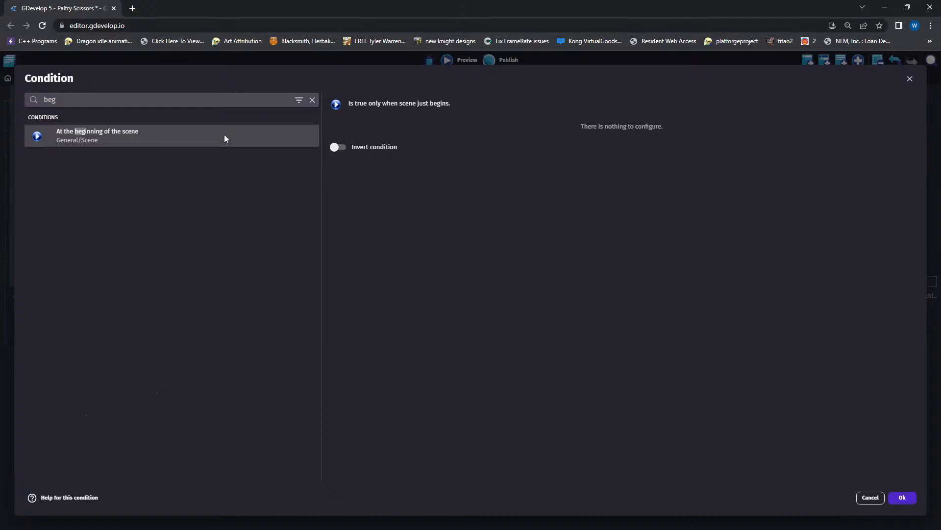
click(902, 497)
- Add a Hide action for txt_Victory to the beginning-of-scene event
click(361, 281)
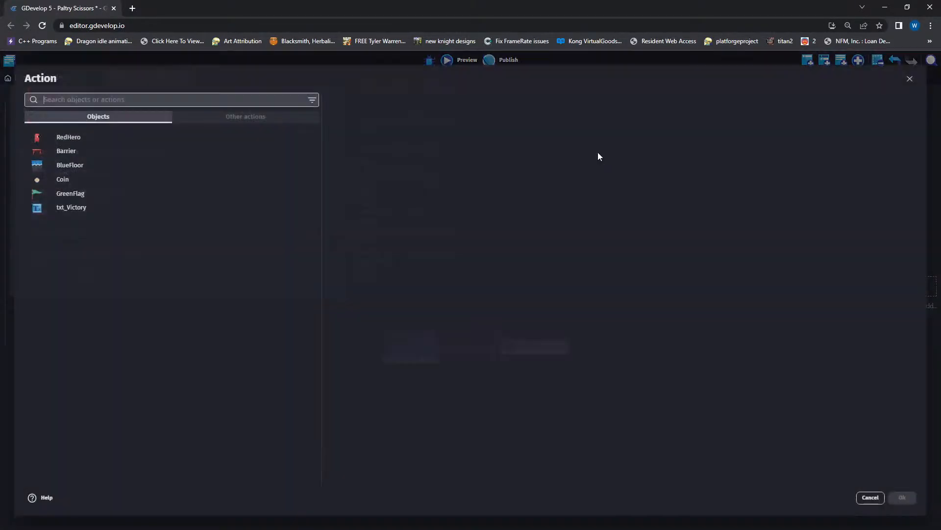
click(63, 213)
click(398, 101)
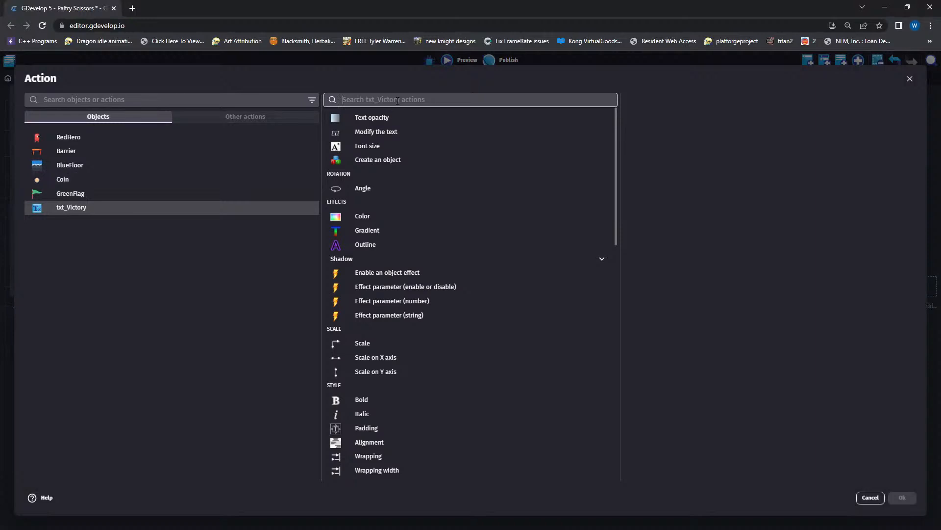
text(inv)
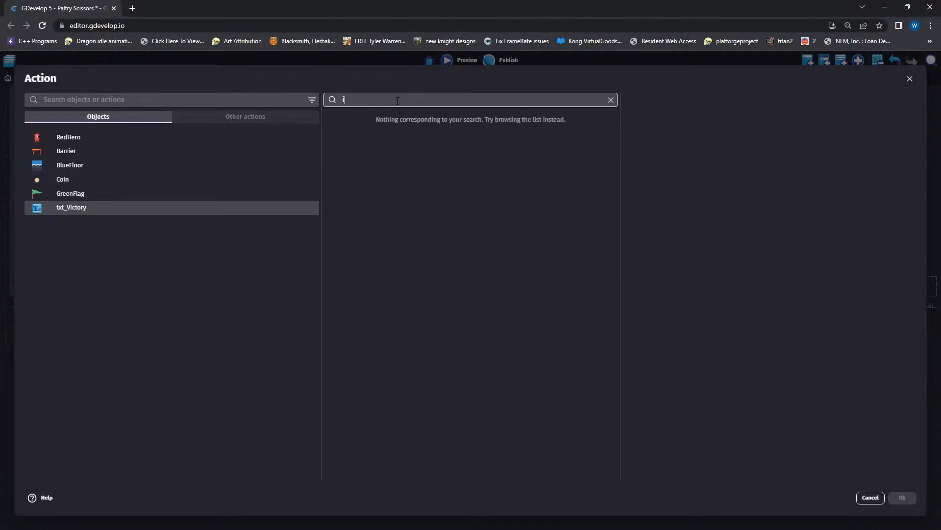
key(BackSpace)
key(BackSpace)
key(BackSpace)
text(vis)
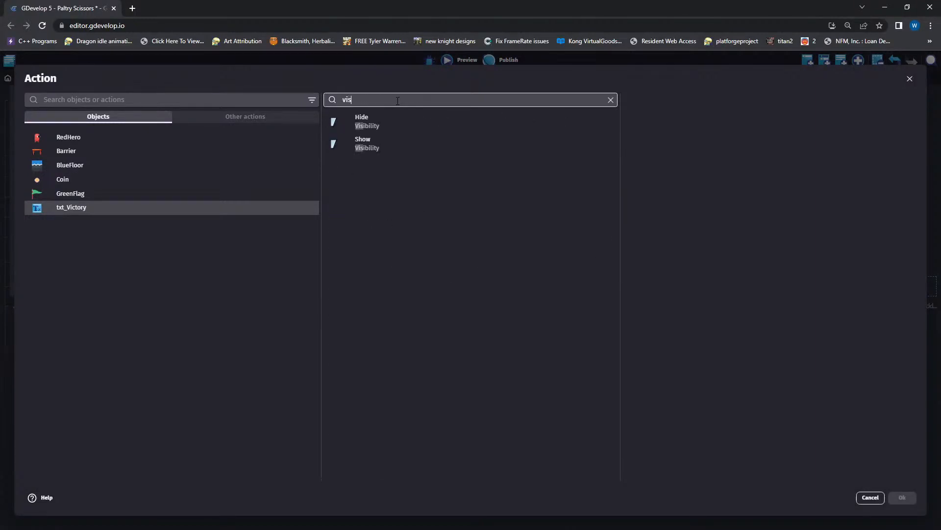
click(363, 119)
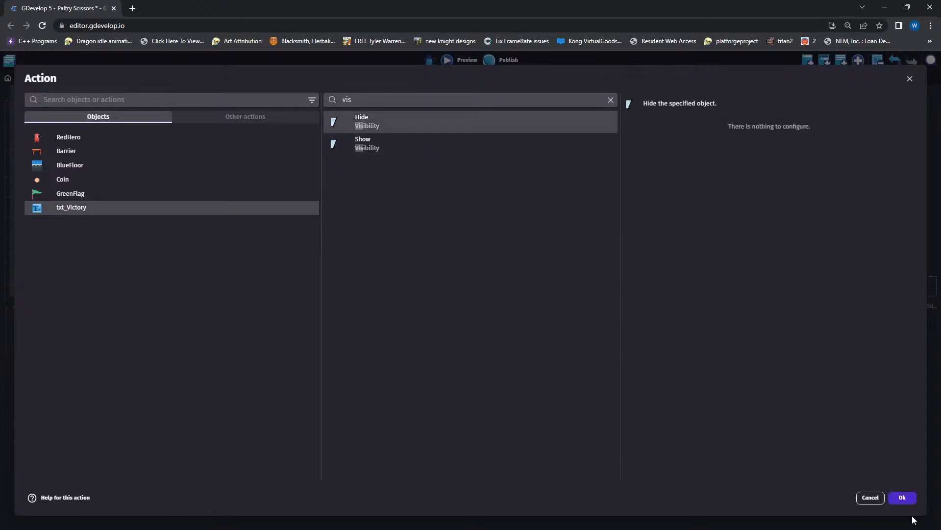
click(902, 497)
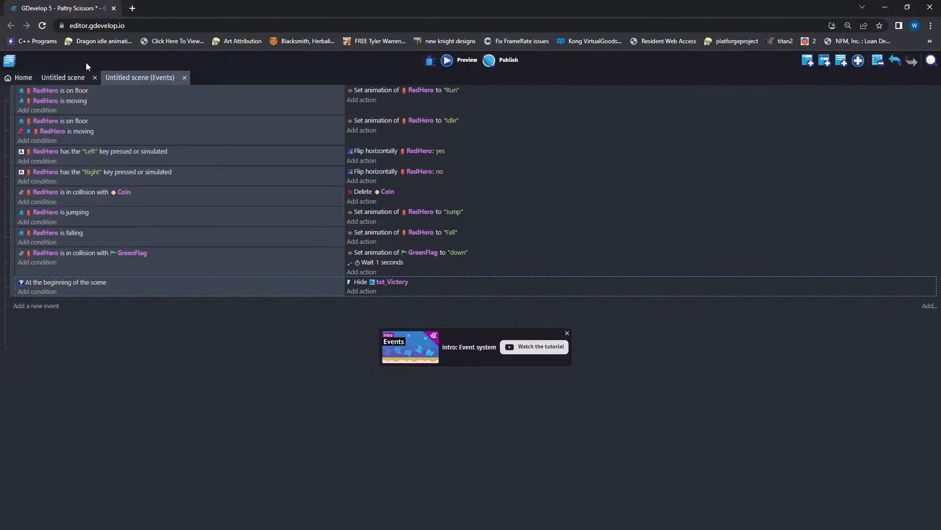
- Add a Show action for txt_Victory after the 1-second wait in the GreenFlag collision event
click(368, 272)
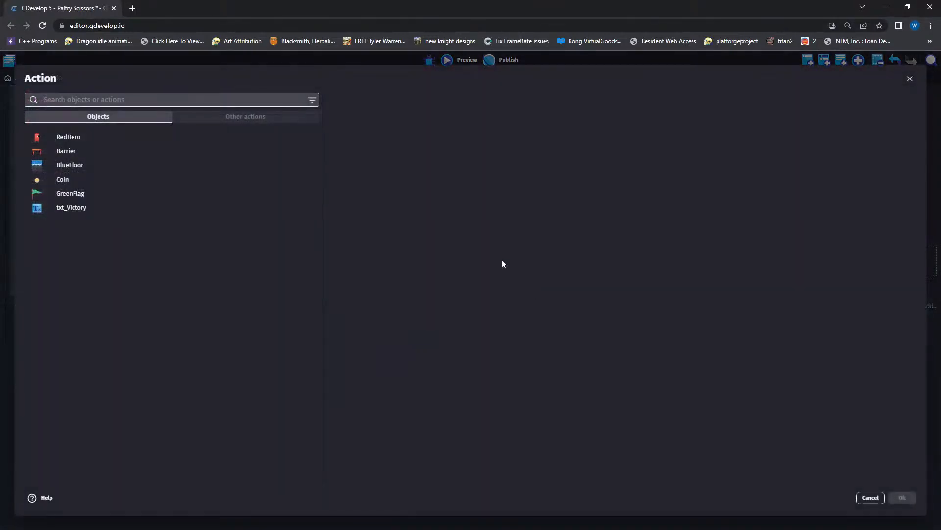
click(55, 205)
text(vis)
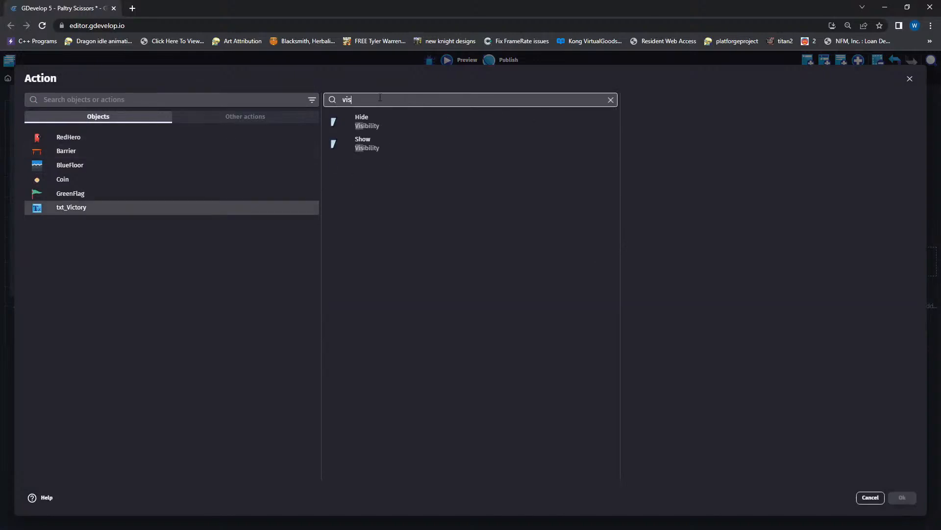
click(376, 143)
click(901, 497)
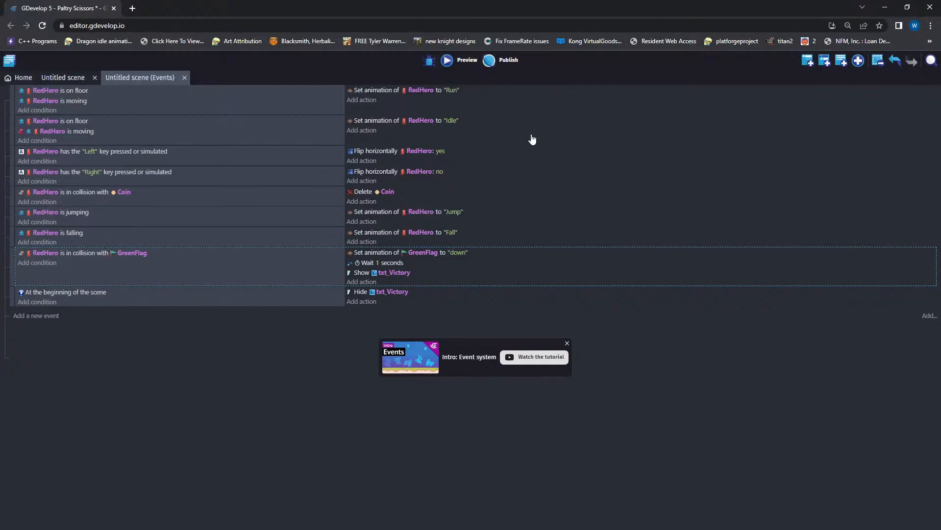
- Return to the scene editor and open the RedHero object for editing
click(59, 78)
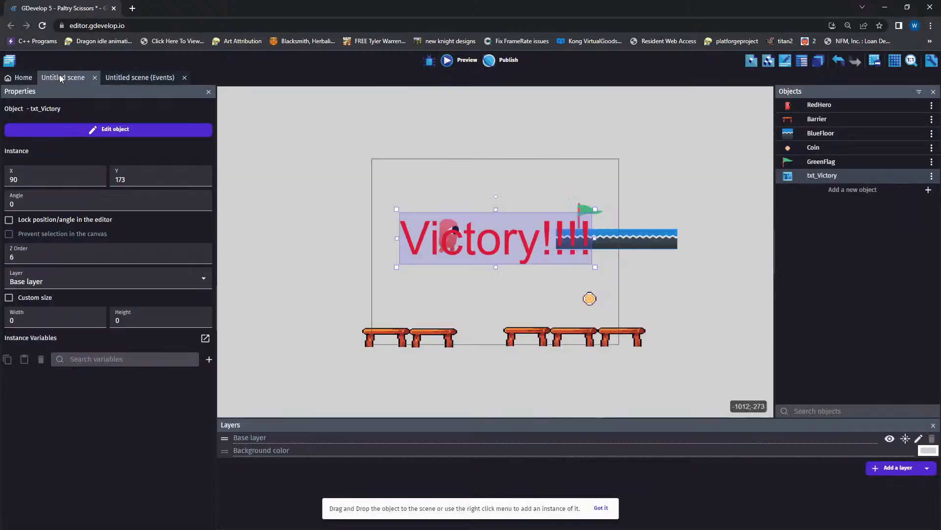
click(673, 321)
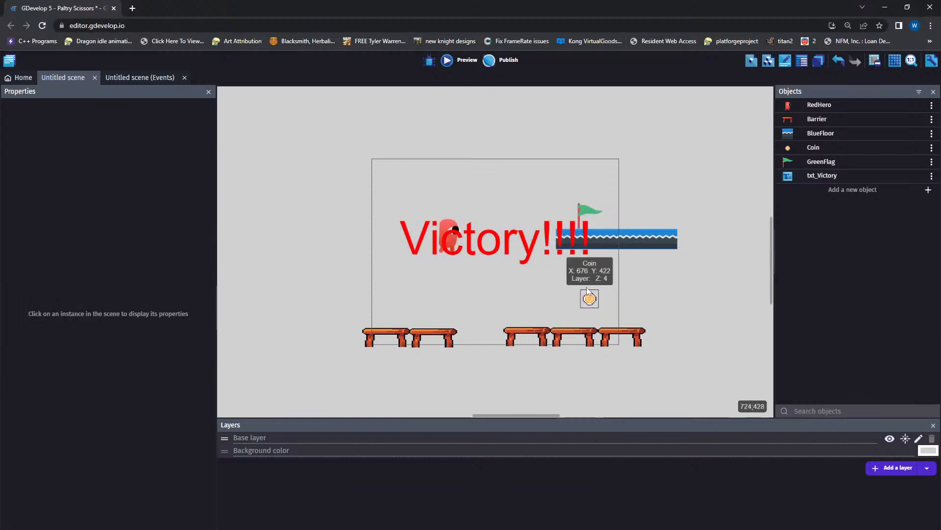
click(453, 225)
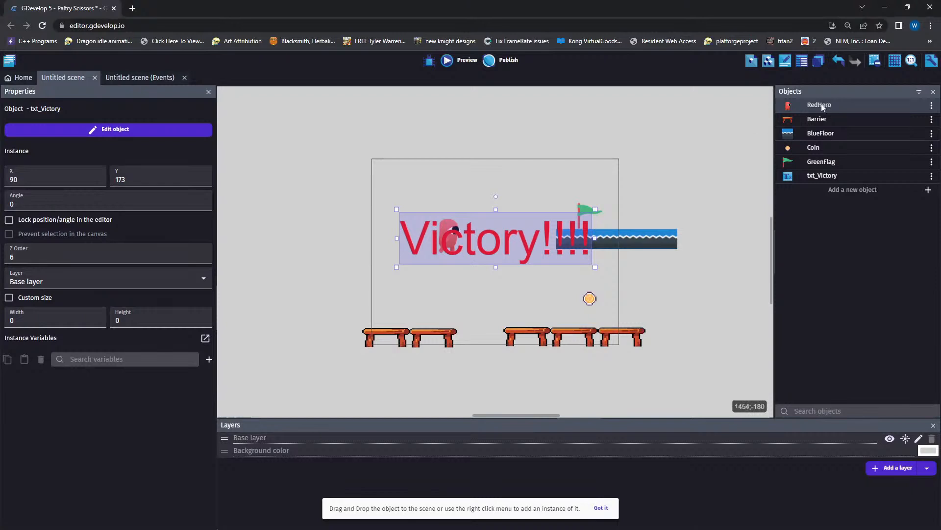
click(932, 106)
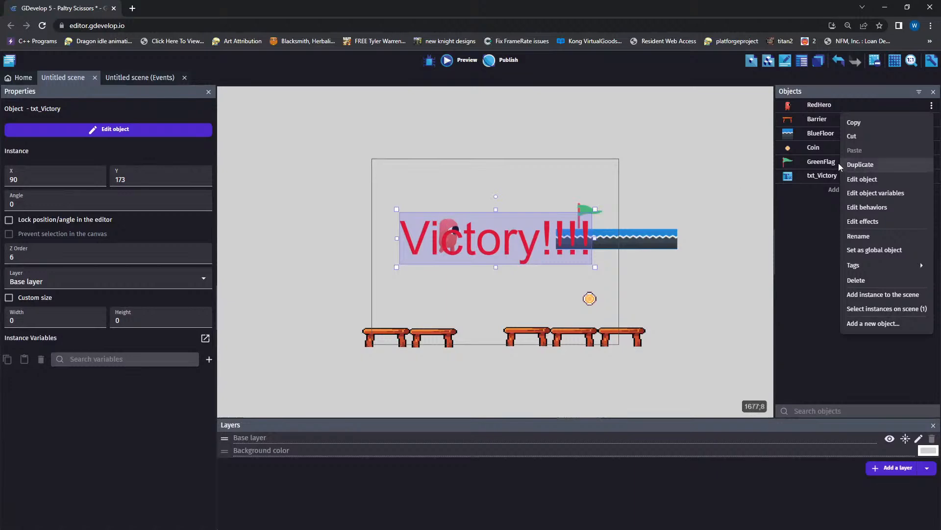
click(786, 111)
double_click(786, 111)
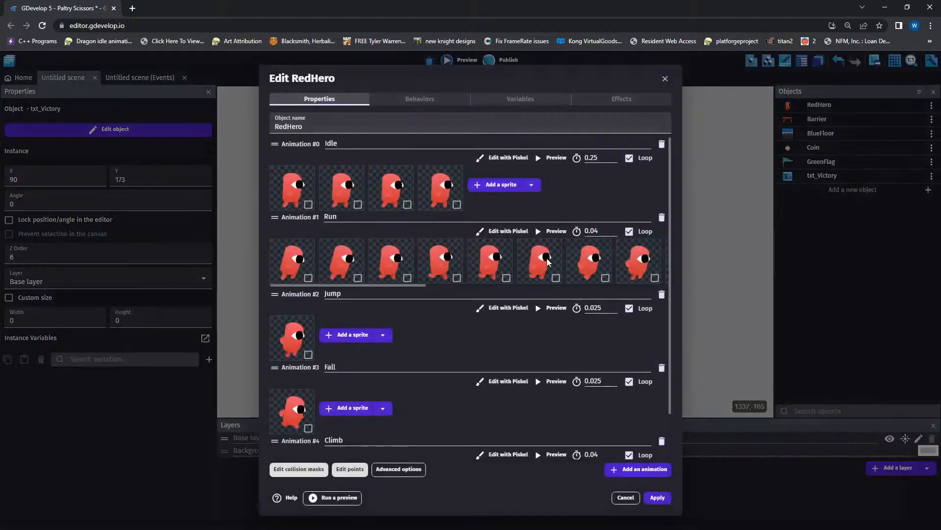
- Examine the jump, ladder, ledge and walk settings of RedHero's PlatformerObject behavior, then close the object editor
click(425, 101)
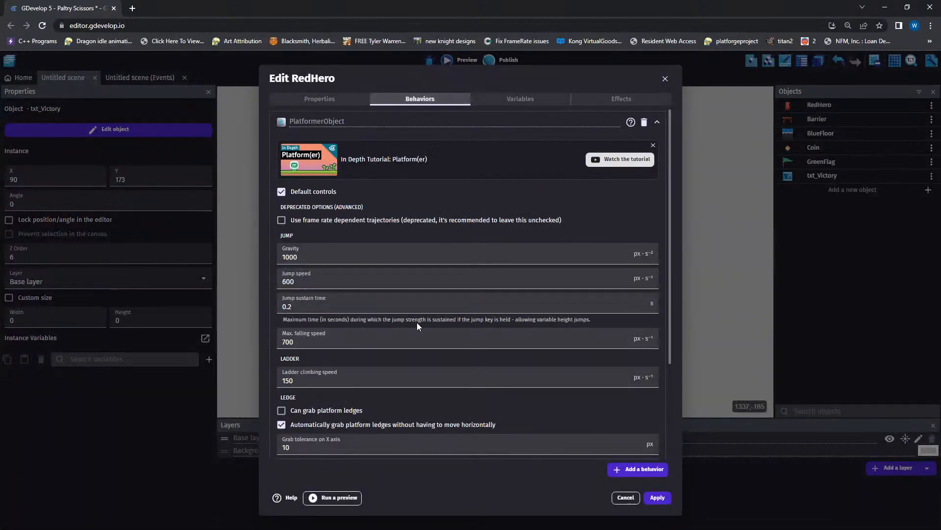
scroll(327, 231, down, 1)
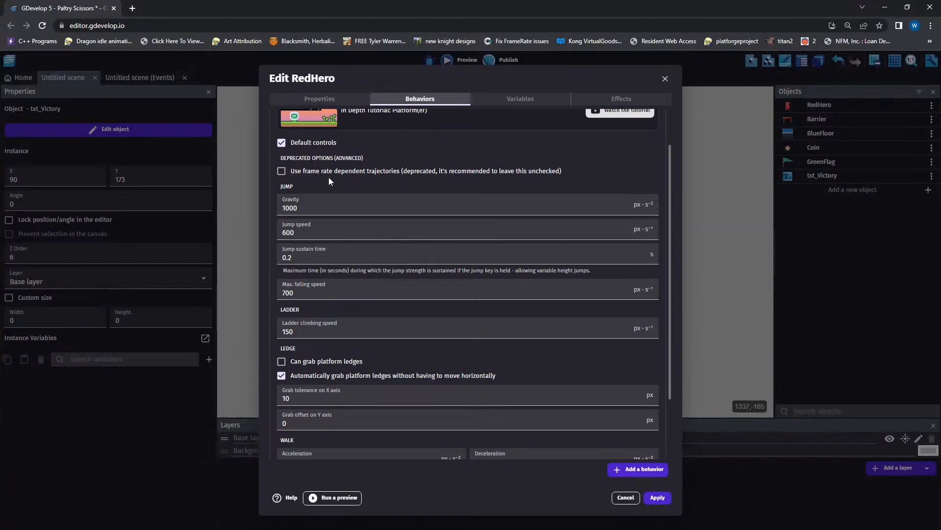
scroll(333, 375, up, 1)
scroll(336, 377, down, 1)
scroll(319, 373, up, 1)
scroll(319, 374, down, 2)
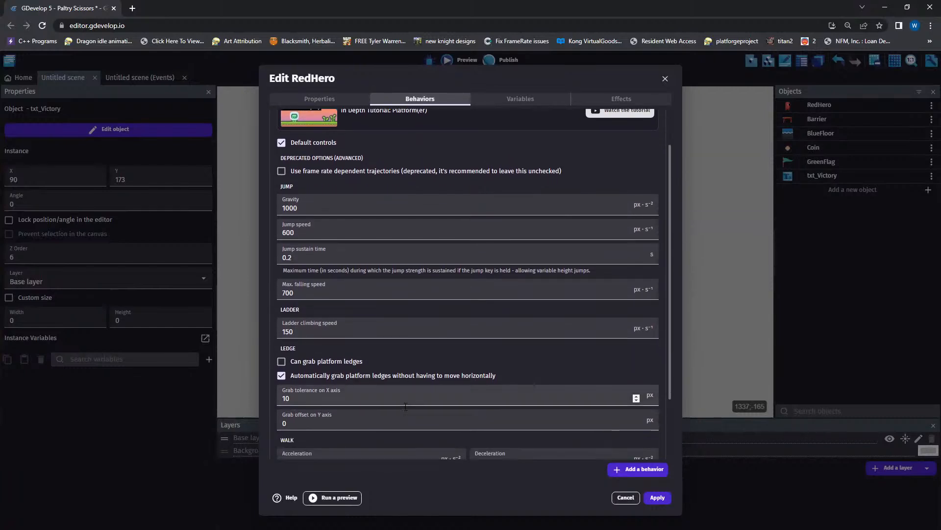
scroll(362, 318, down, 1)
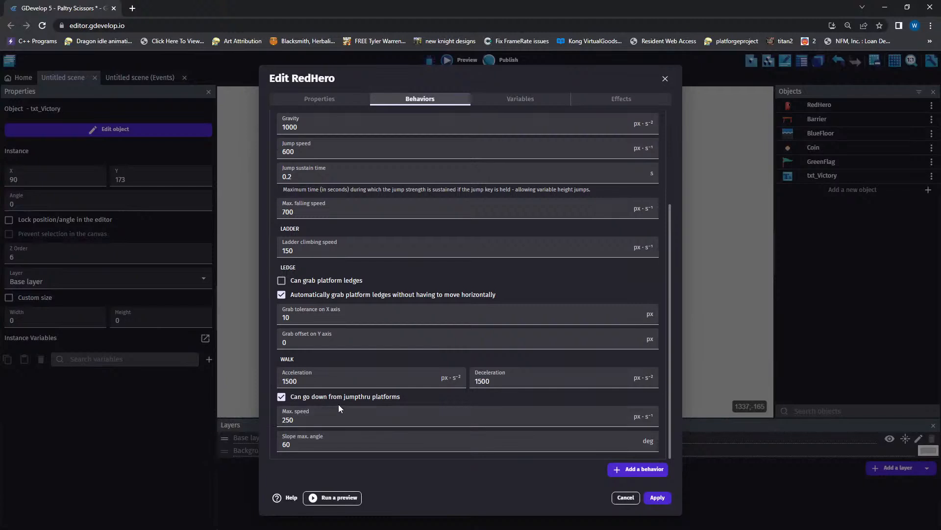
scroll(510, 411, up, 4)
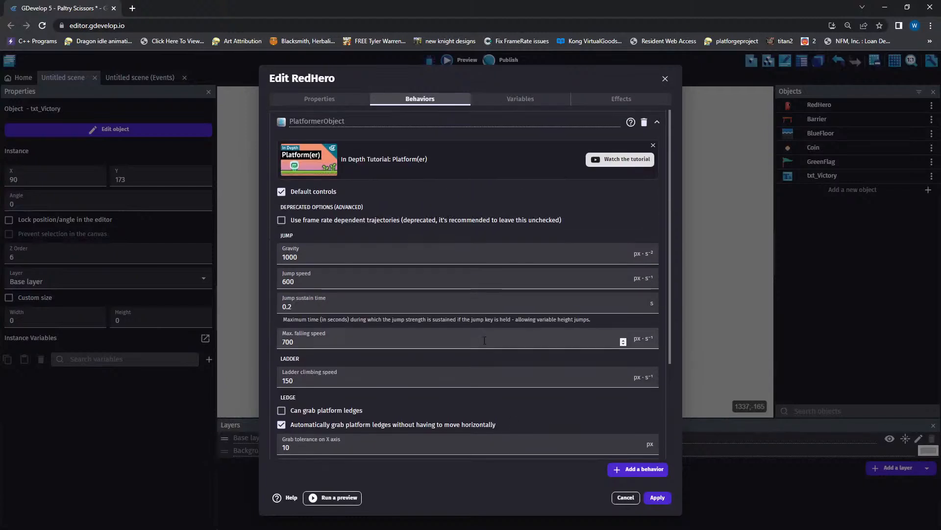
scroll(483, 398, down, 3)
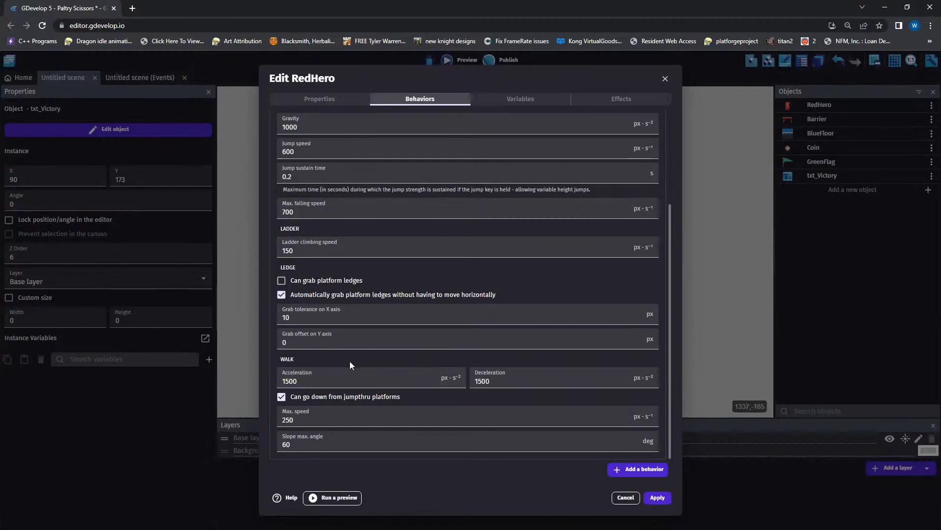
scroll(356, 337, up, 1)
scroll(356, 337, up, 1)
scroll(354, 333, up, 2)
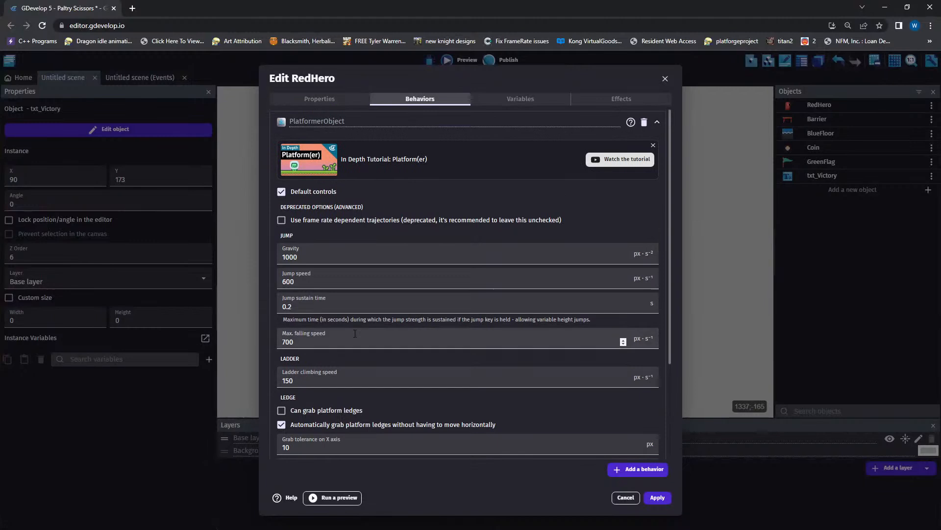
scroll(355, 333, down, 3)
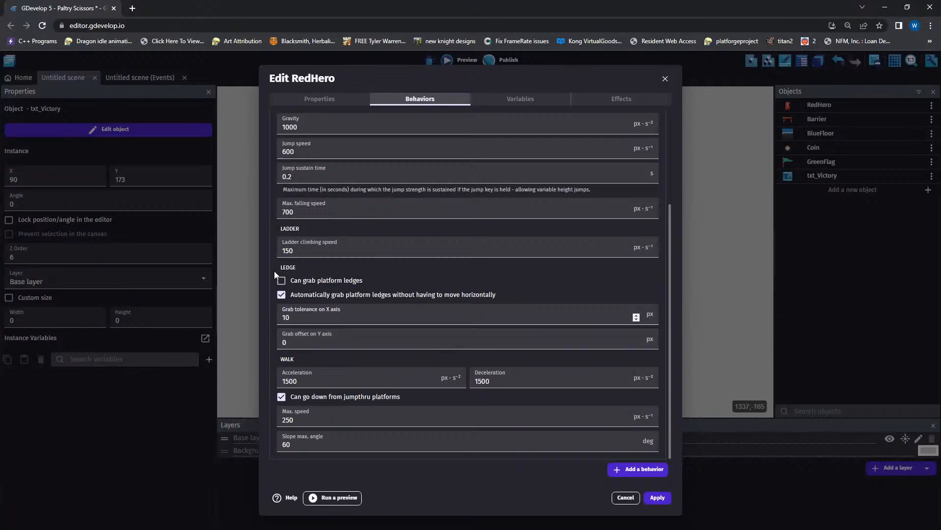
click(284, 282)
click(284, 283)
scroll(429, 273, up, 3)
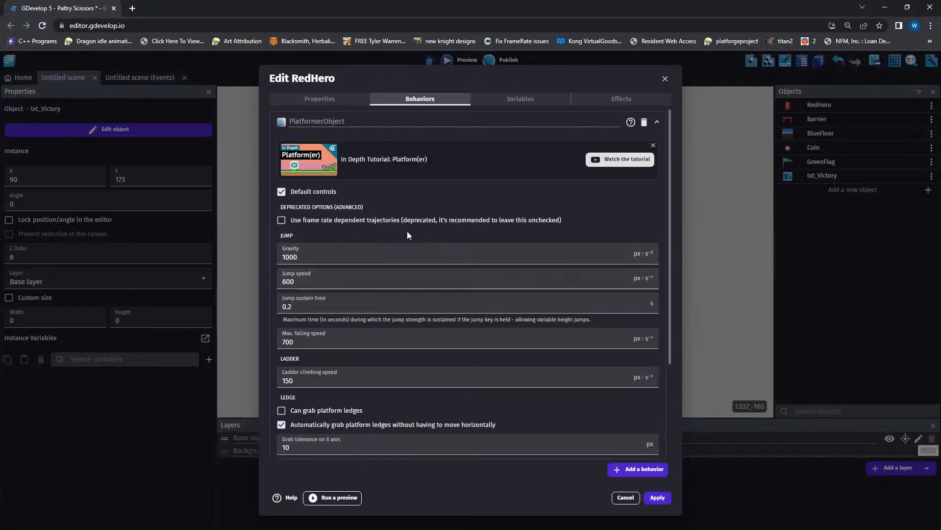
click(665, 79)
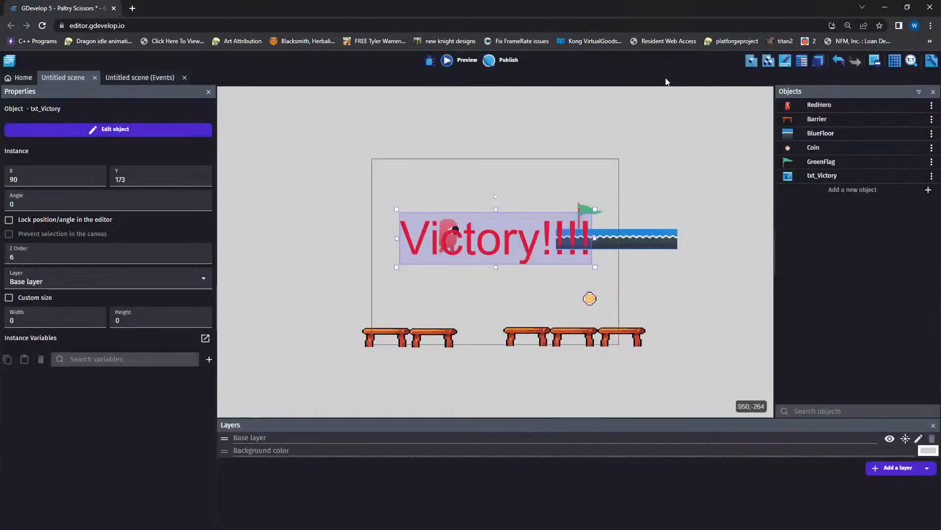
- Add an object variable named MaxJumps to RedHero with type Number and value 1
click(822, 106)
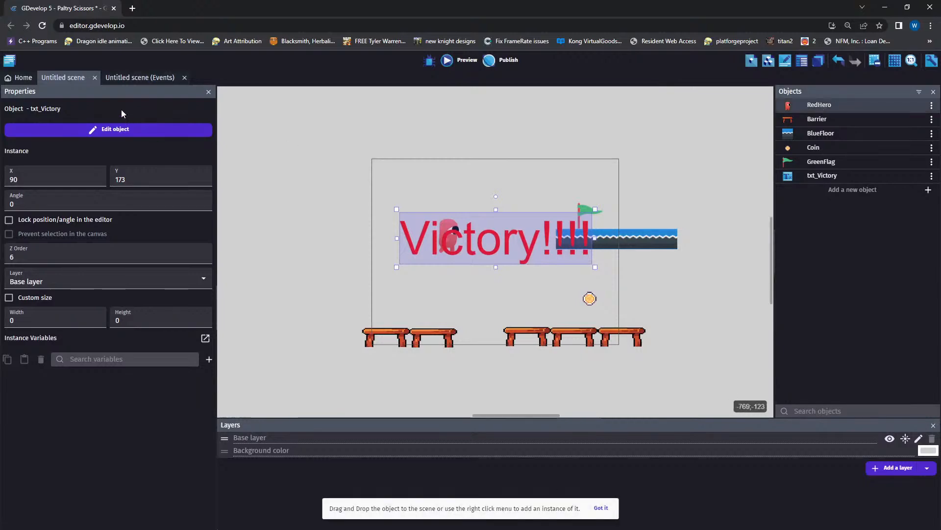
double_click(792, 107)
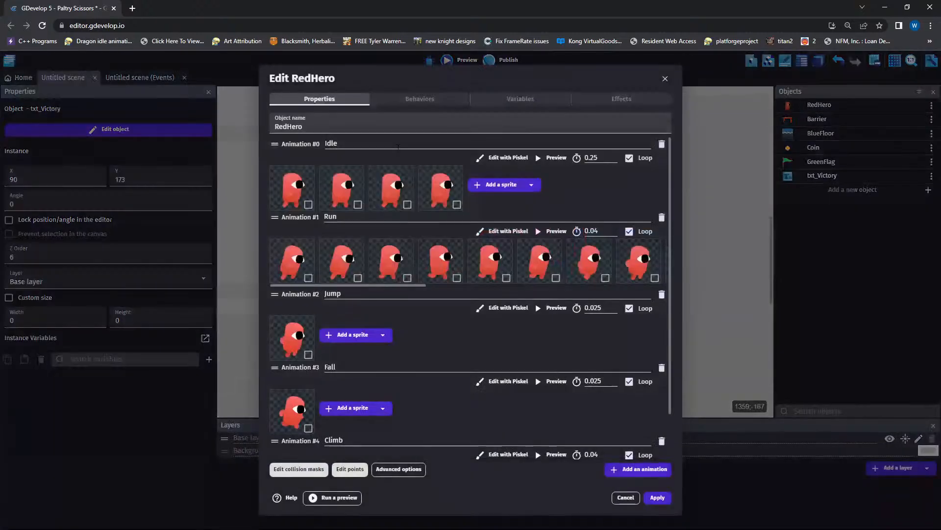
click(518, 99)
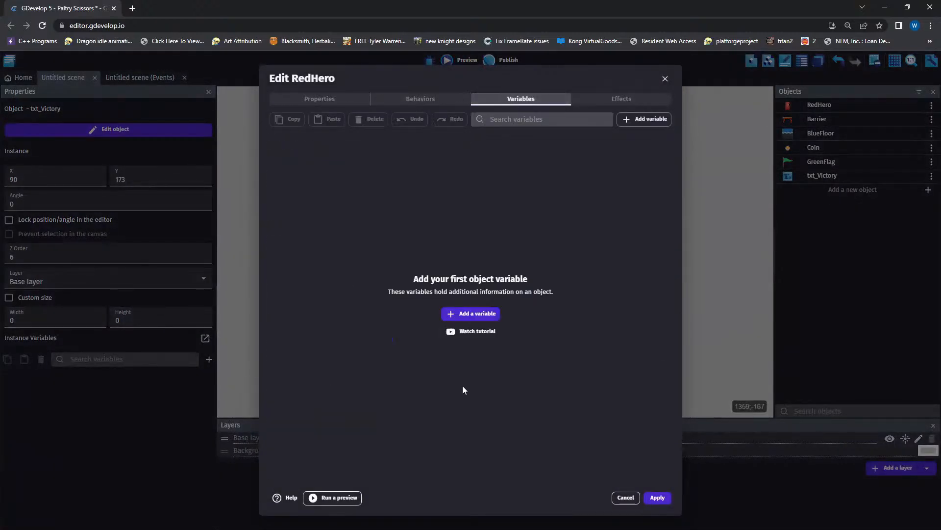
click(476, 315)
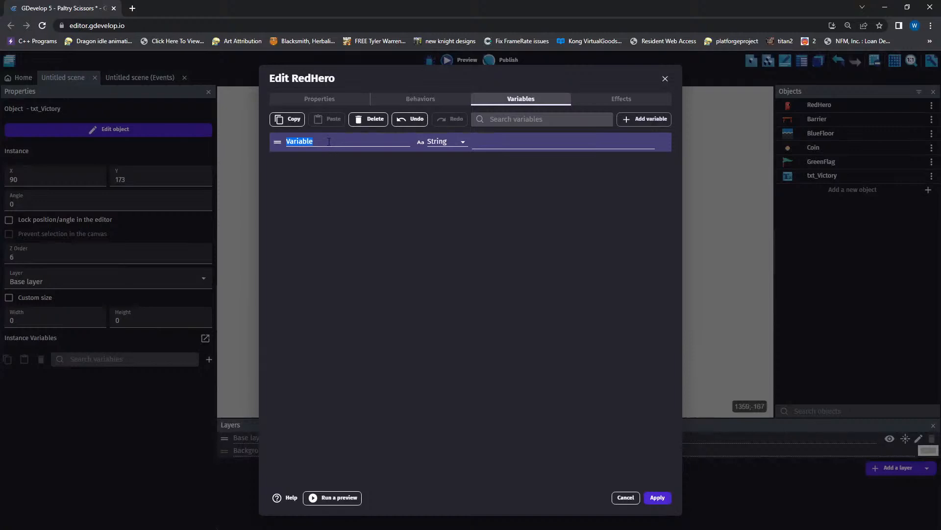
text(MaxJumps)
click(463, 143)
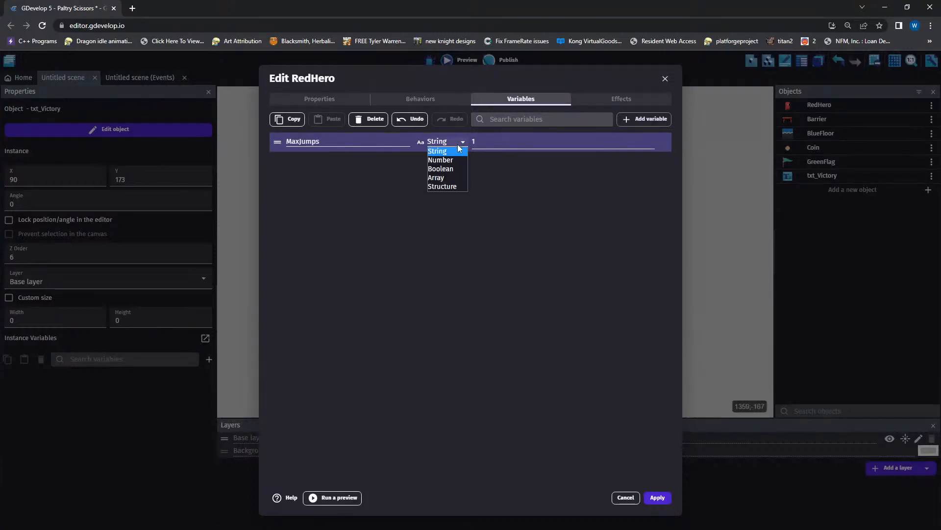
click(453, 156)
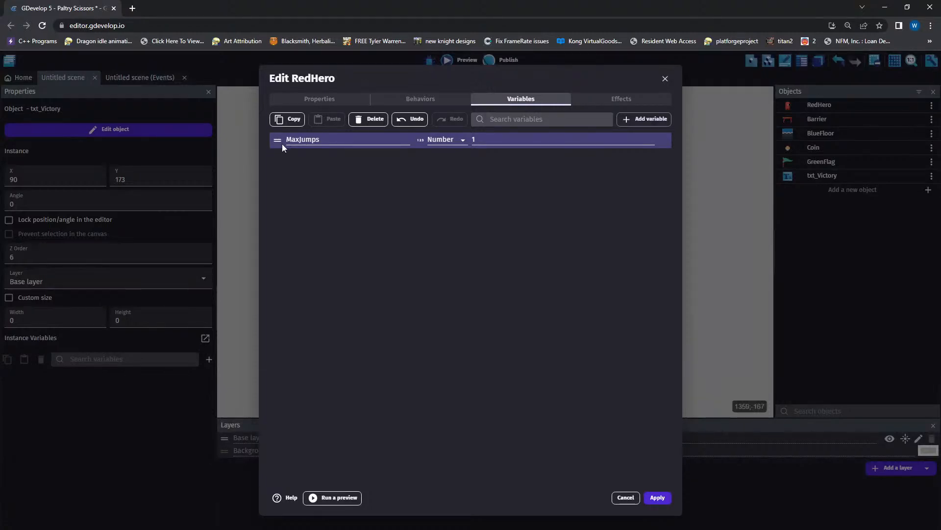
- Duplicate the MaxJumps variable, rename the copy CurrentJumps with value 0, and apply the RedHero changes
click(285, 119)
click(327, 119)
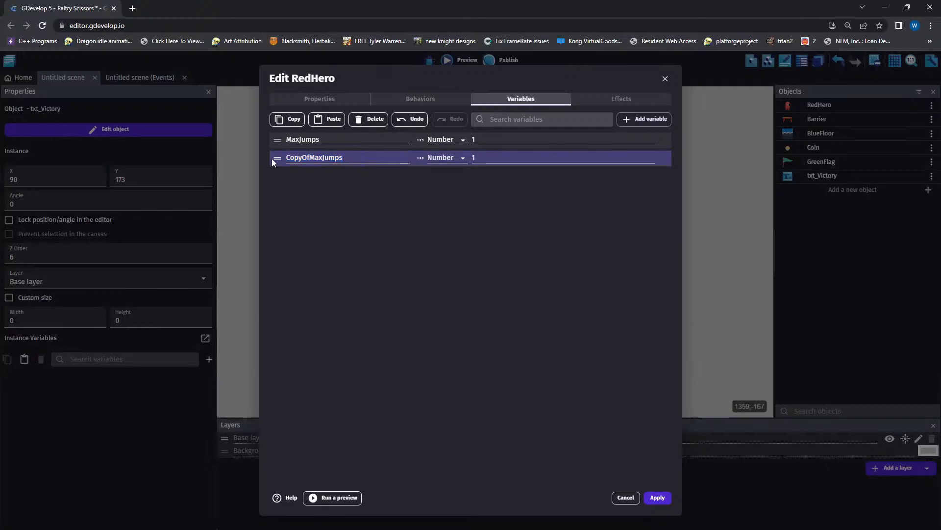
drag(365, 158, 284, 155)
text(CurrentJumps)
key(Tab)
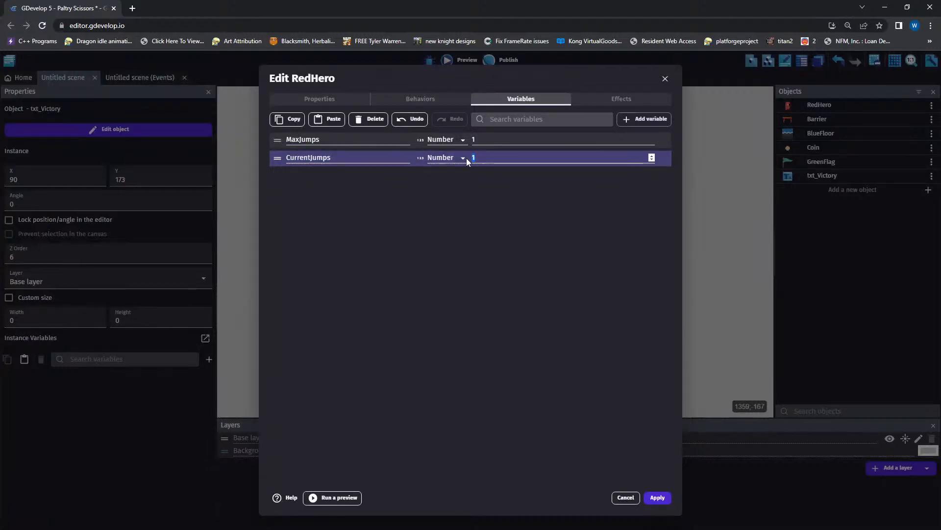
click(488, 155)
key(BackSpace)
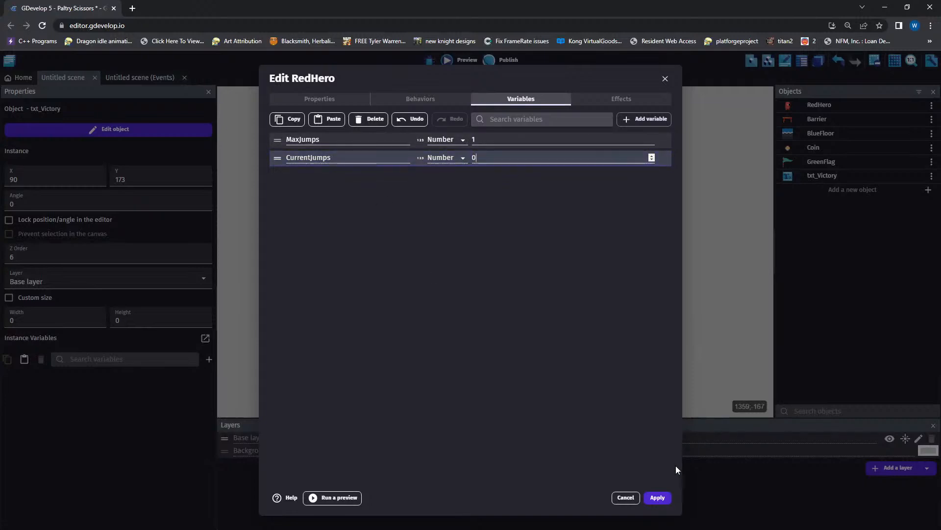
click(657, 498)
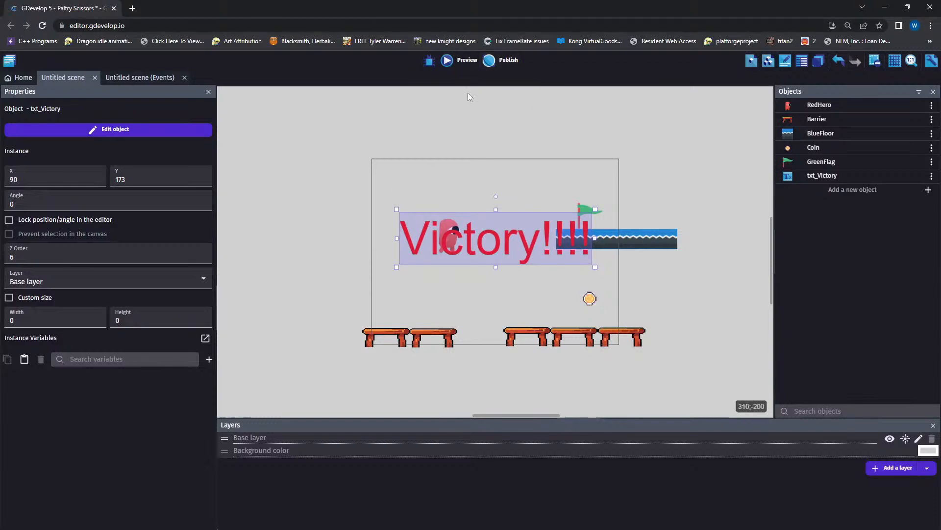
- In the scene events, add an action to the Coin collision event that adds 1 to RedHero's MaxJumps variable
click(158, 80)
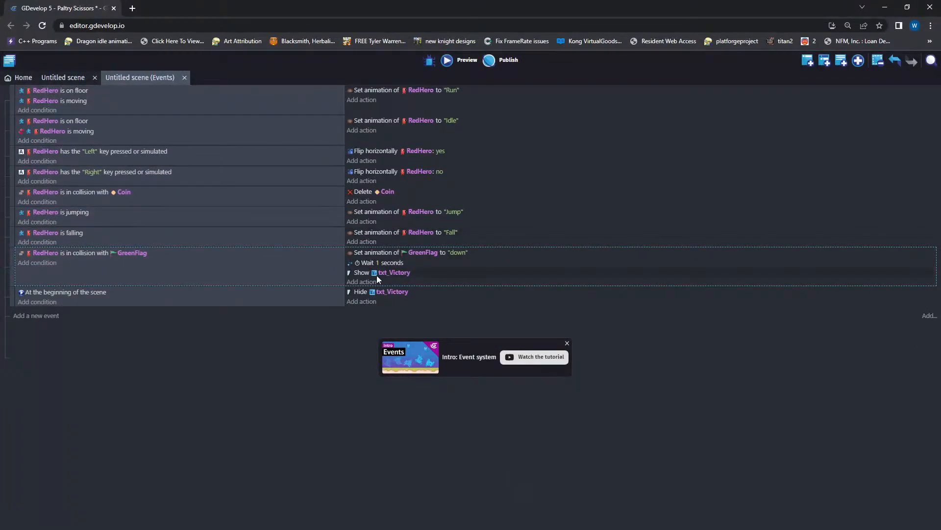
click(356, 202)
click(77, 138)
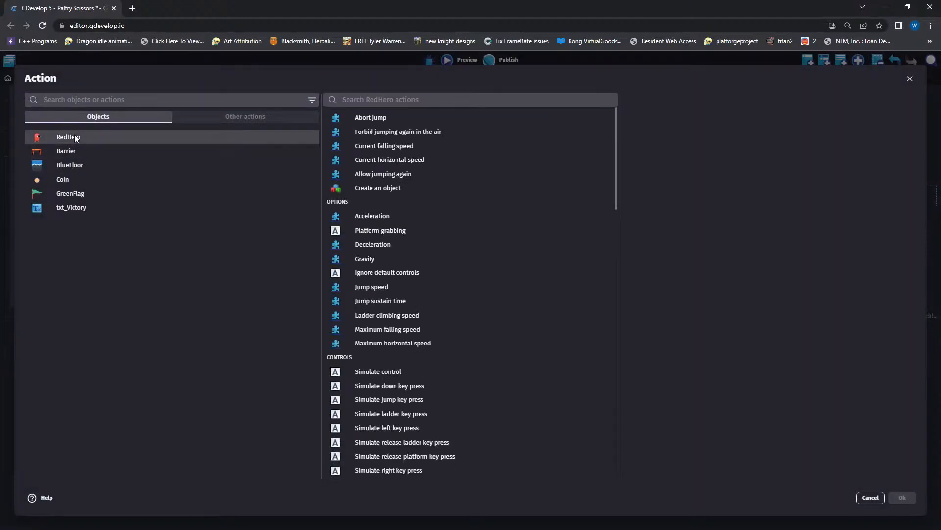
click(380, 98)
text(va)
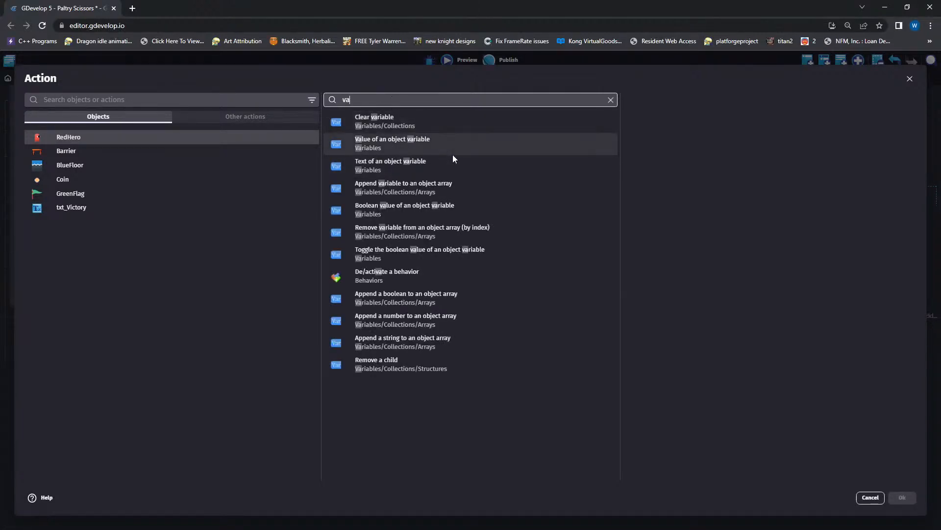
click(383, 148)
click(797, 135)
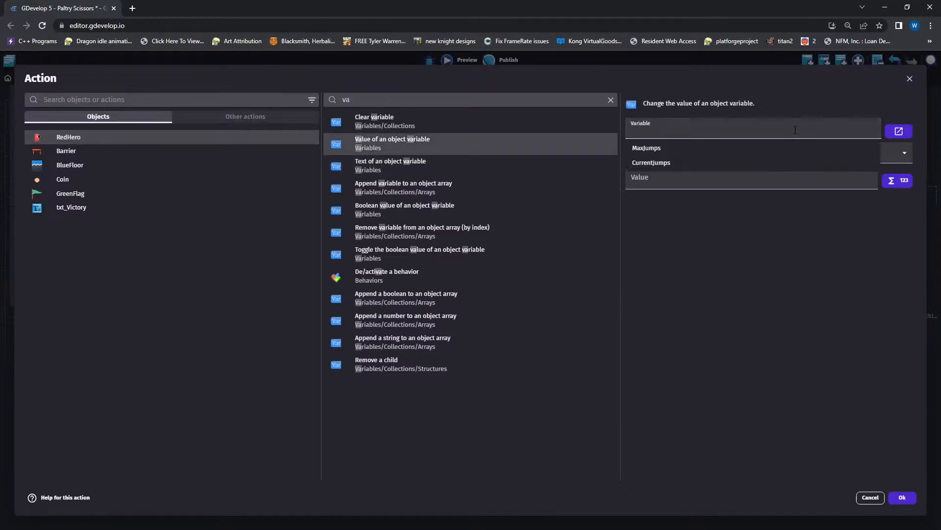
click(737, 149)
click(660, 157)
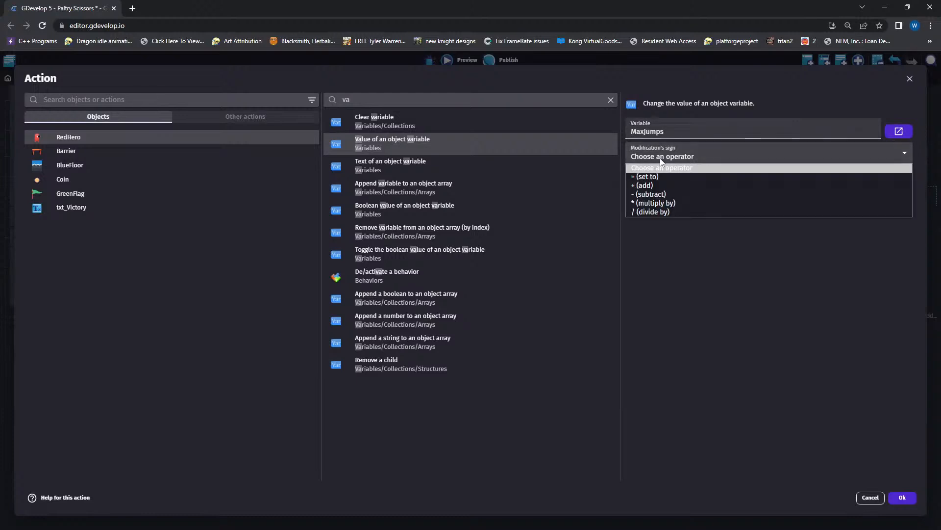
click(662, 185)
text(1)
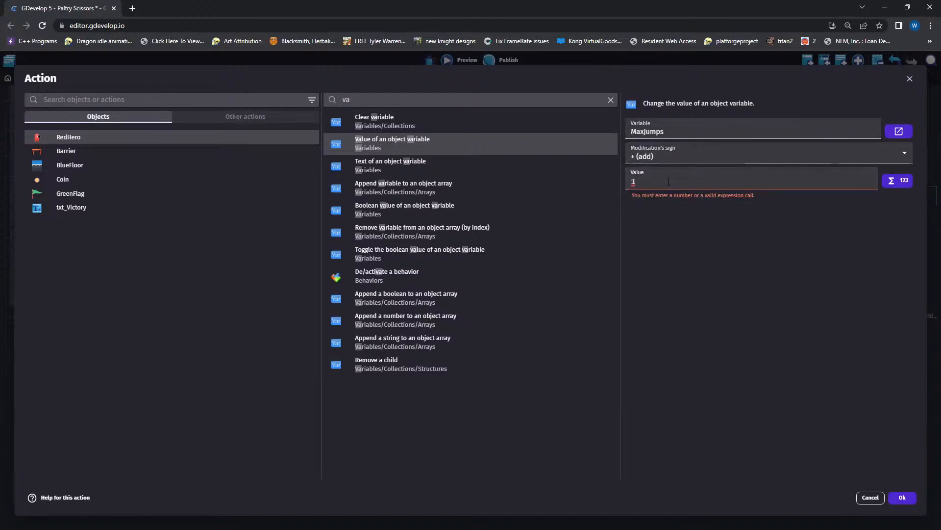
click(902, 498)
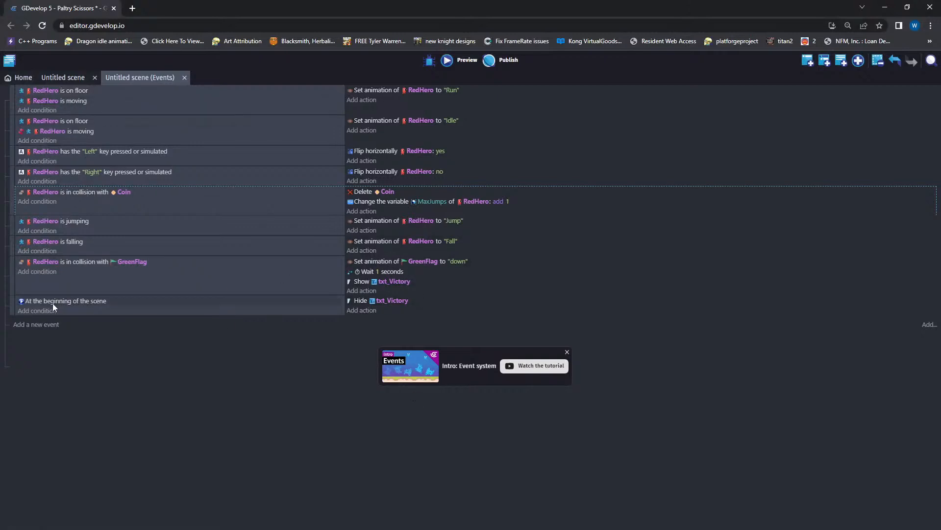
- Duplicate the event that sets the Run animation and delete the "RedHero is moving" condition from the copy
click(21, 101)
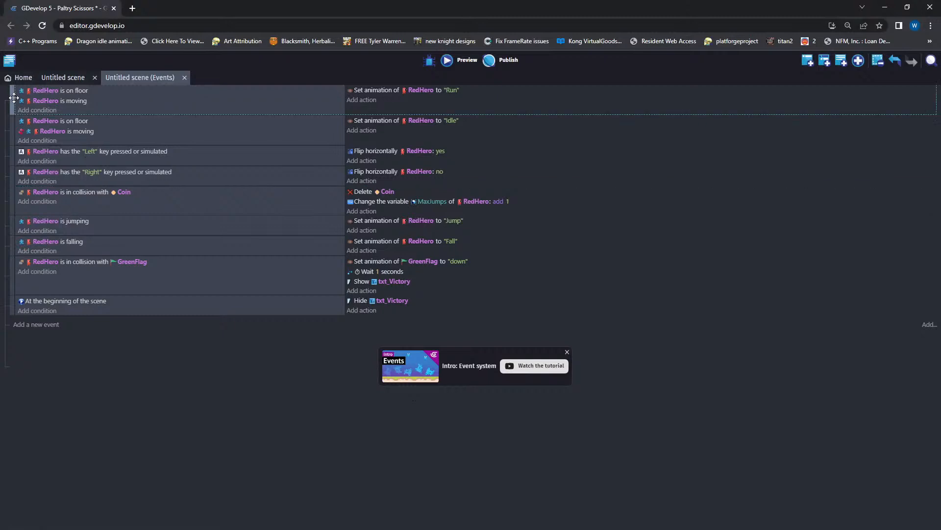
key(ctrl+v)
click(46, 131)
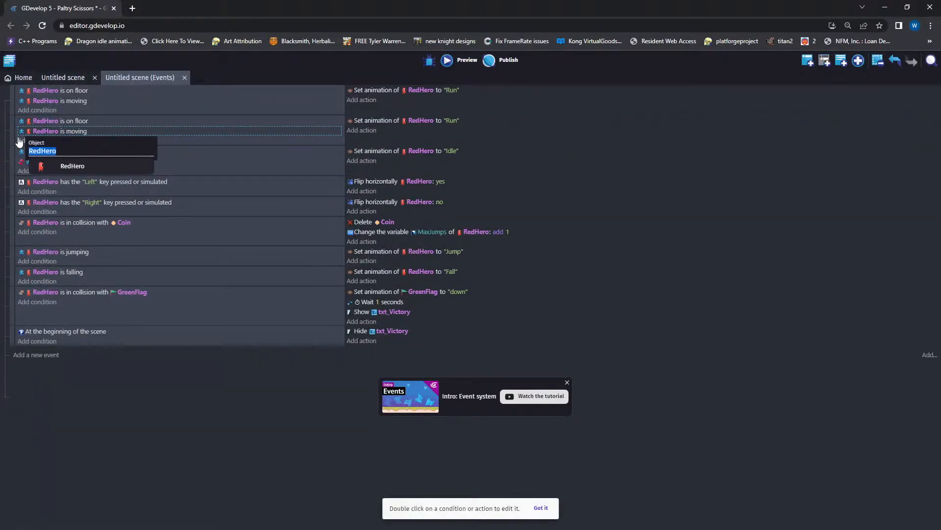
key(Escape)
key(Delete)
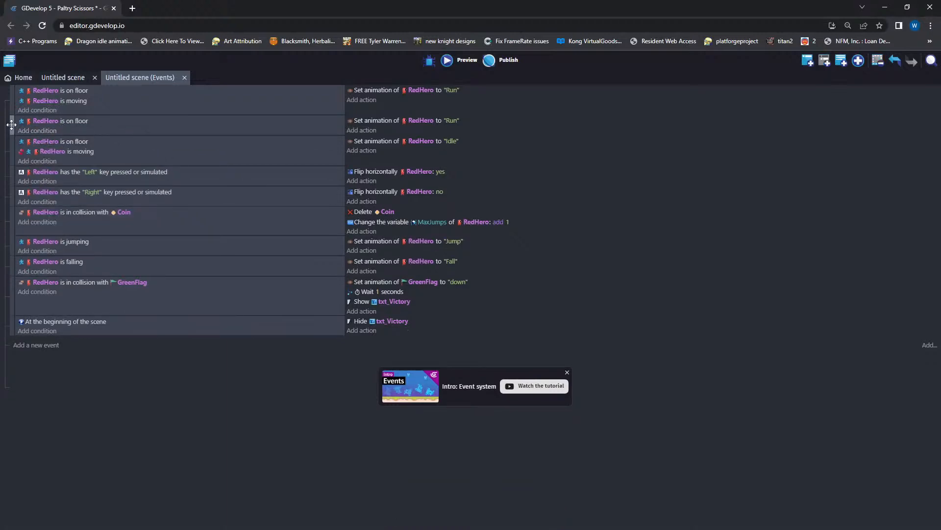
- Move the copied on-floor event above the original Run event and delete its set-animation action
drag(10, 120, 11, 93)
click(382, 90)
key(Delete)
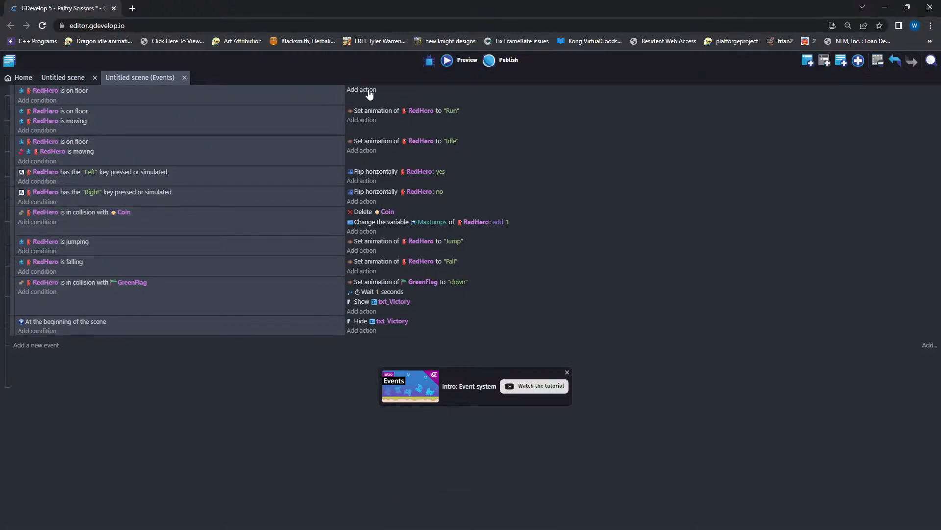
- Add an action to the first on-floor event that sets RedHero's CurrentJumps variable to 0
click(363, 89)
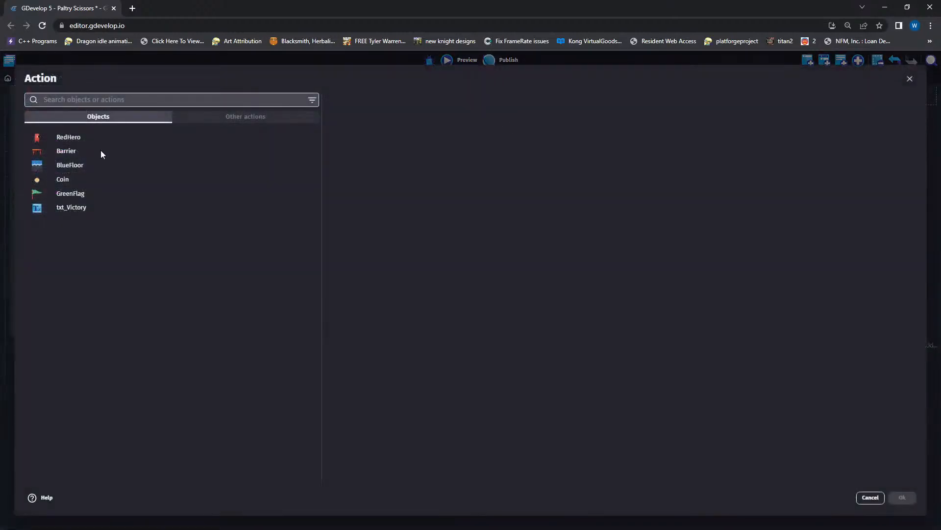
click(64, 140)
text(va)
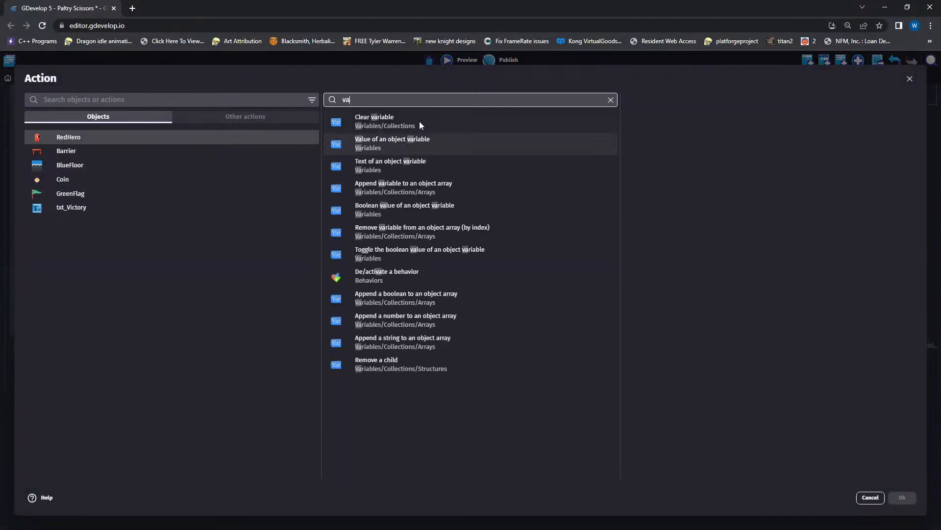
text(l)
click(383, 121)
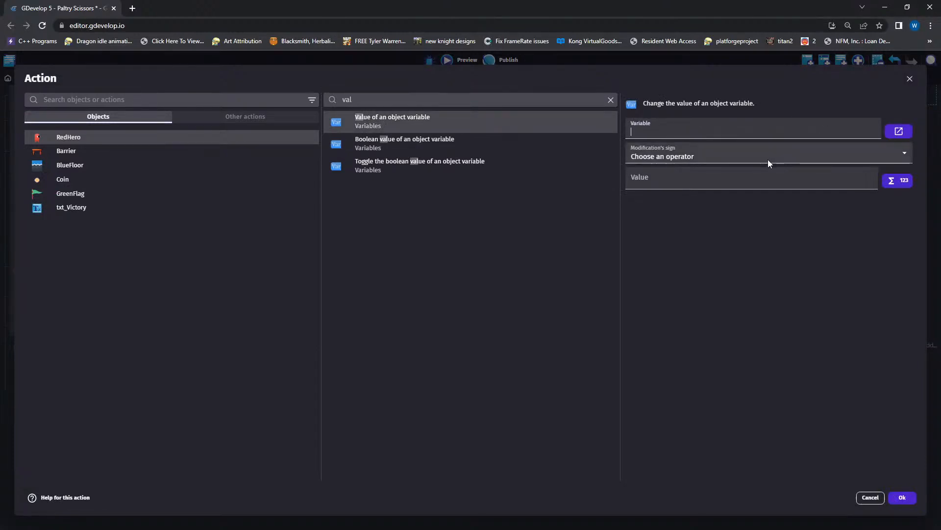
click(727, 133)
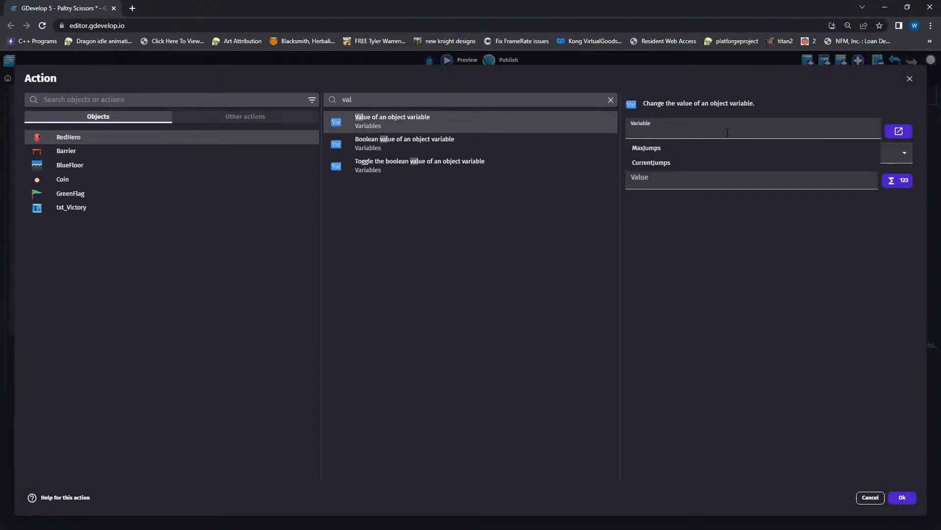
click(651, 163)
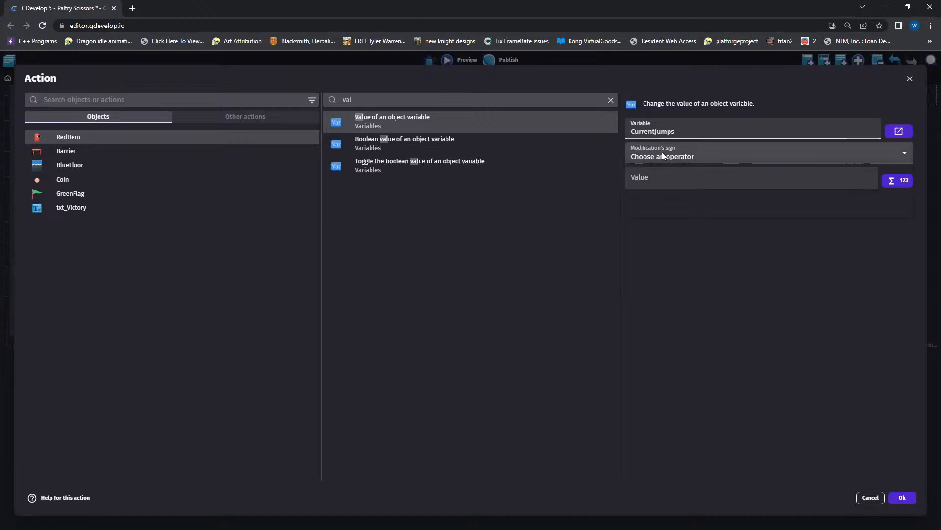
click(662, 155)
click(643, 178)
text(0)
click(813, 321)
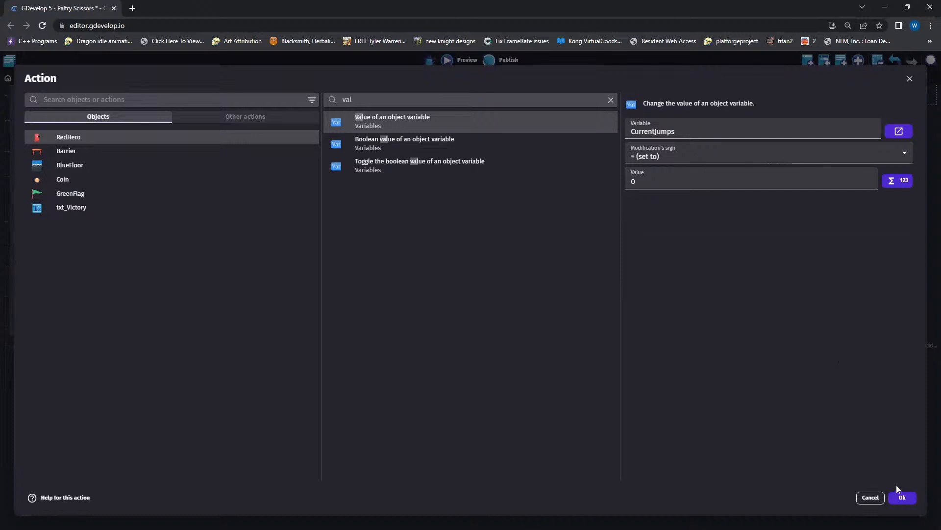
click(905, 498)
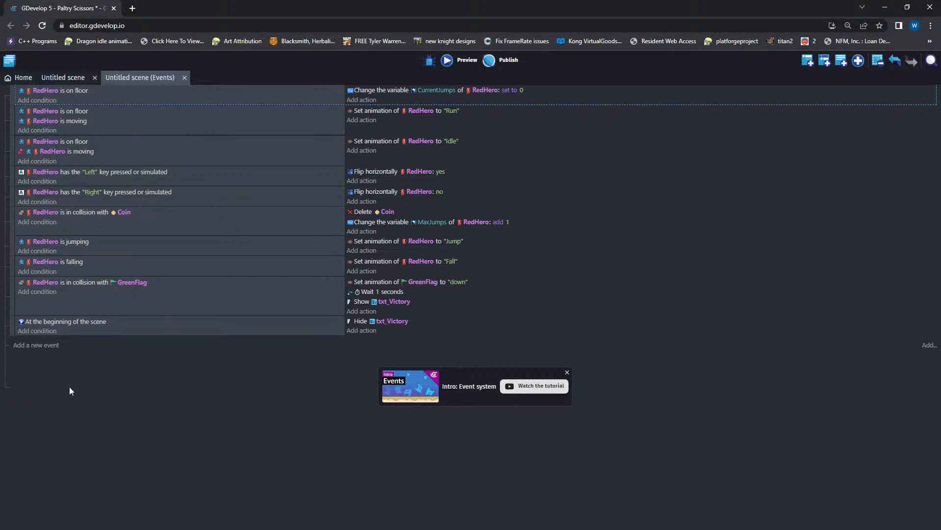
- Add a new event at the end of the list with the condition that RedHero's "Jump" control is pressed or simulated
click(29, 345)
click(47, 341)
click(64, 136)
click(382, 245)
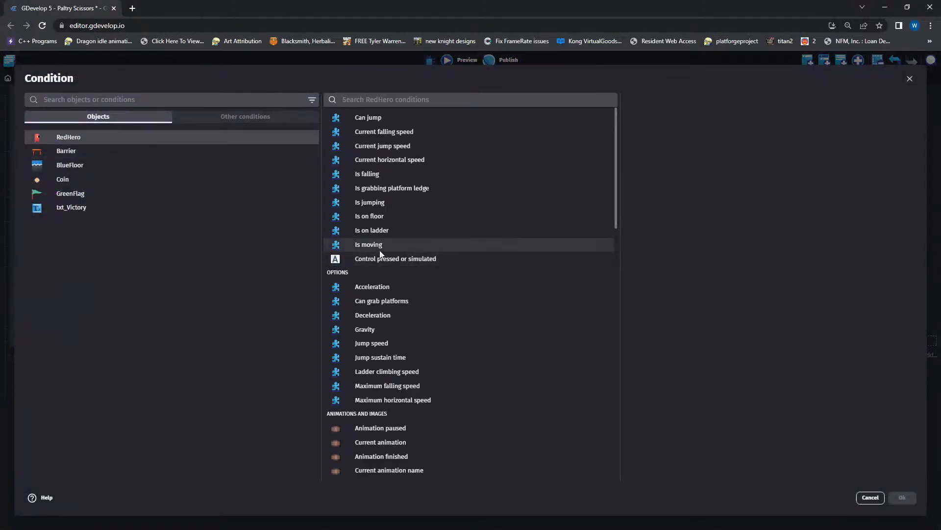
click(382, 260)
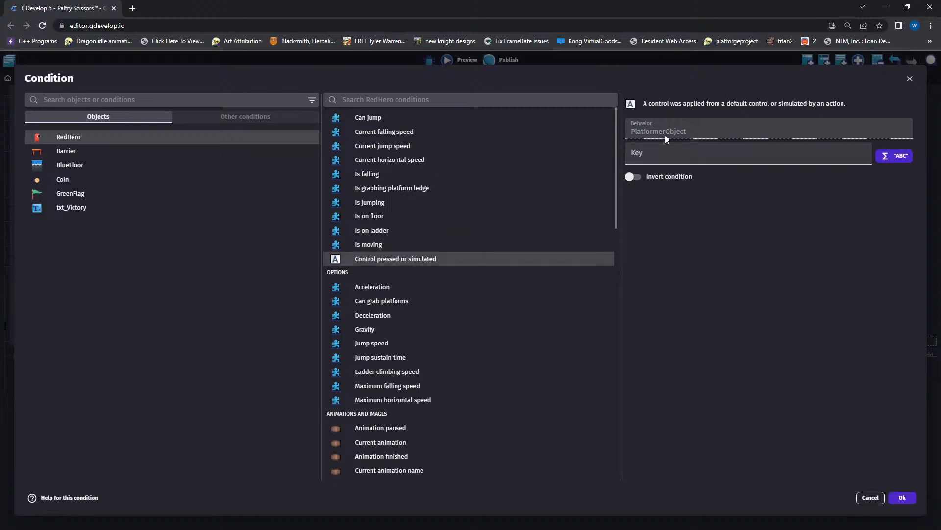
text(")
key(Down)
key(Down)
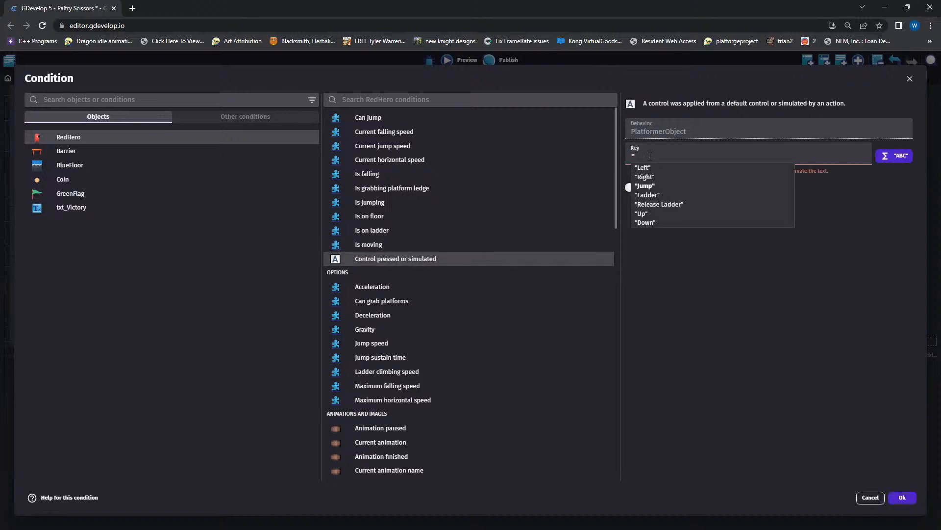
key(Return)
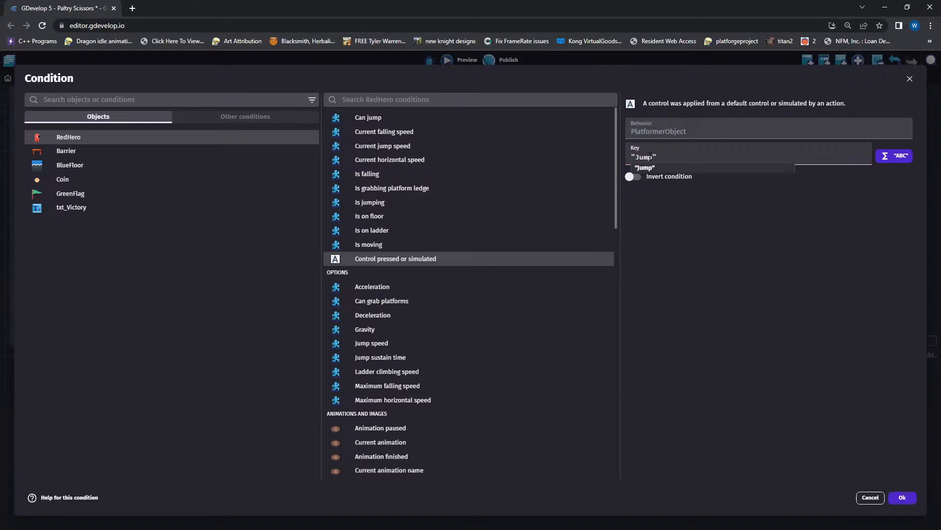
click(902, 497)
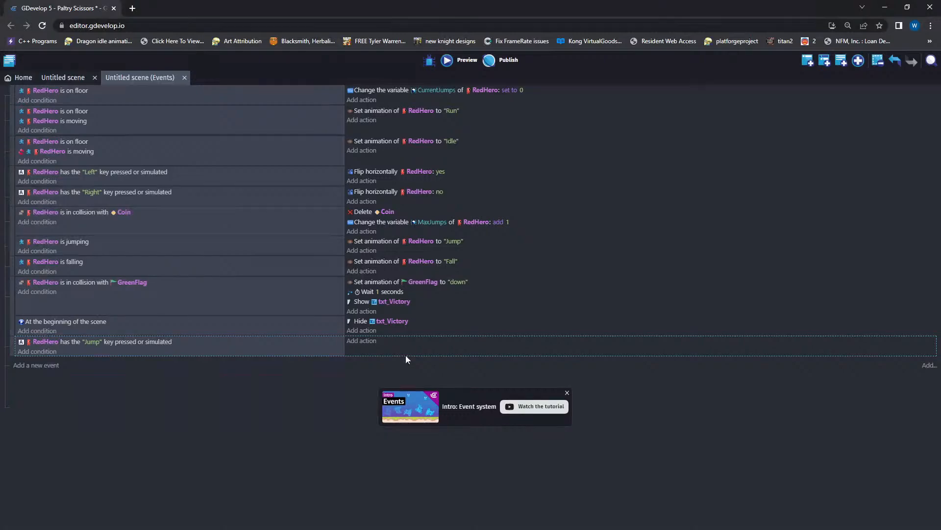
click(365, 340)
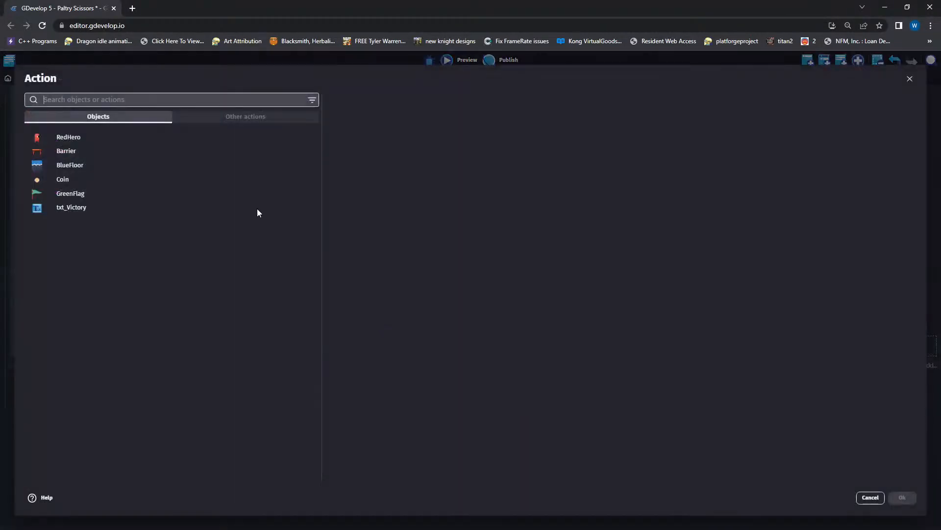
click(909, 79)
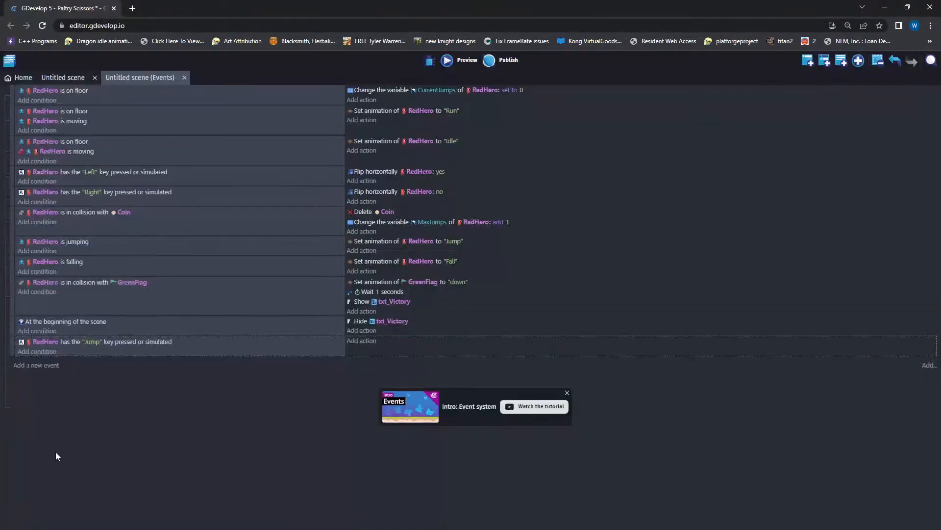
click(28, 352)
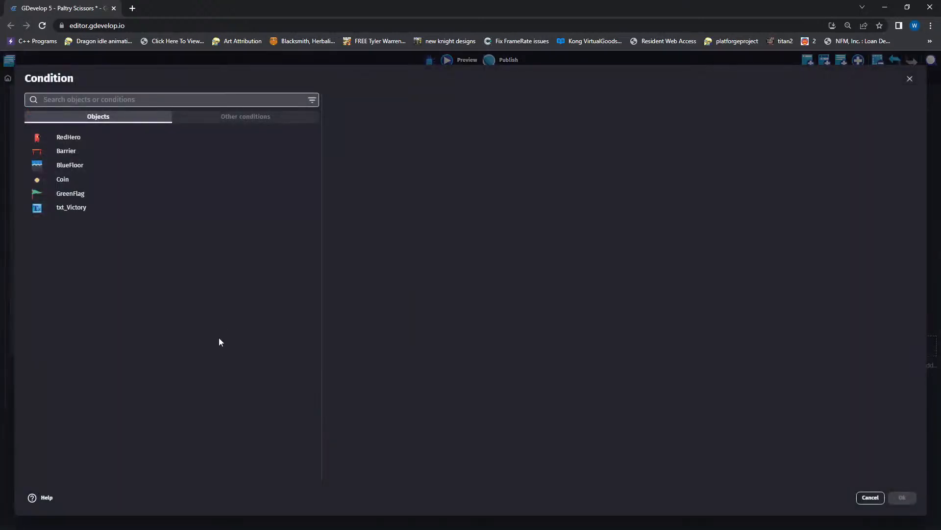
click(63, 100)
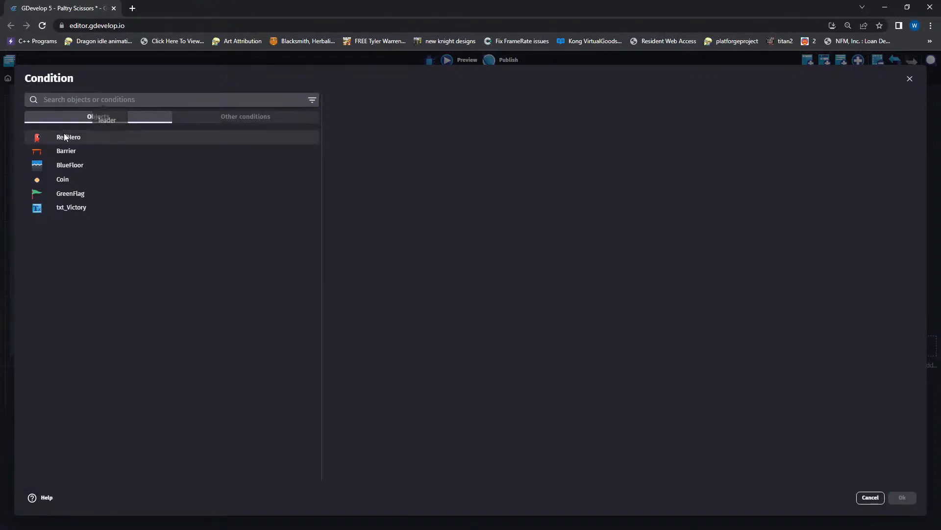
click(94, 139)
text(val)
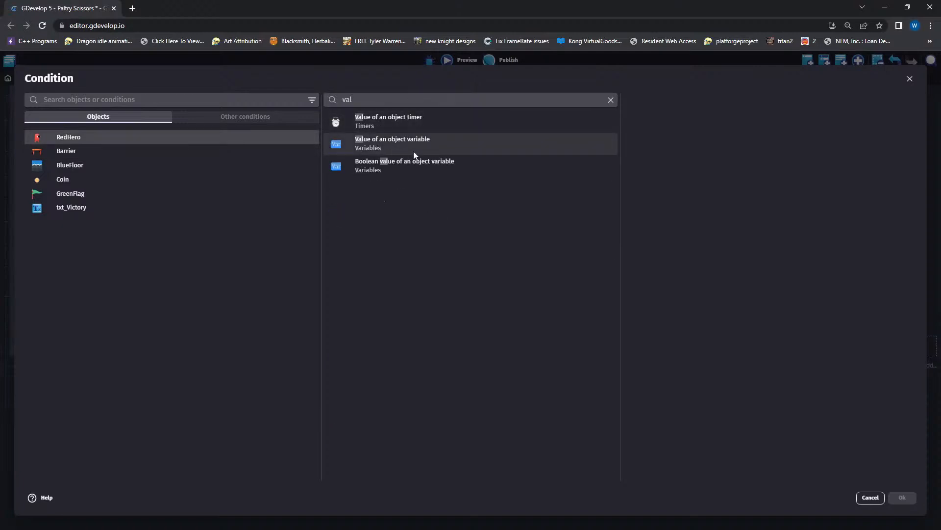
click(395, 144)
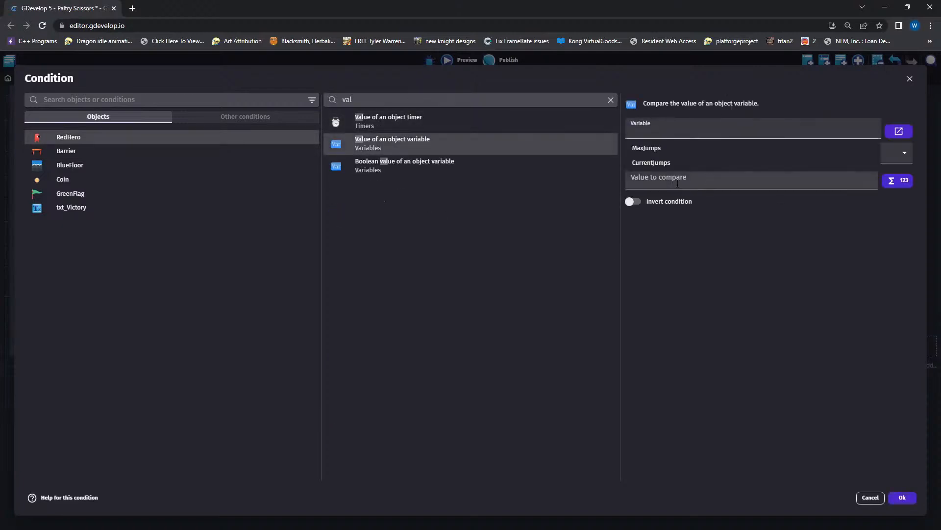
click(653, 129)
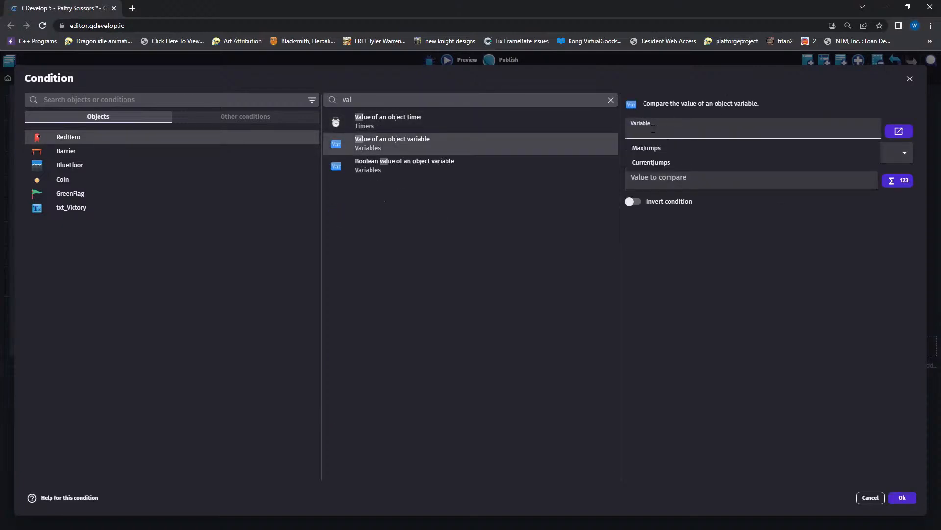
click(646, 163)
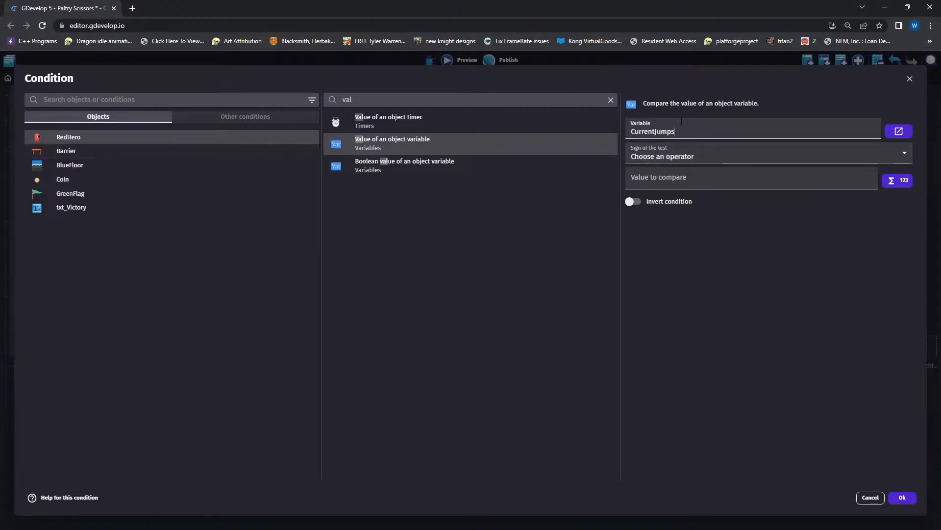
click(678, 157)
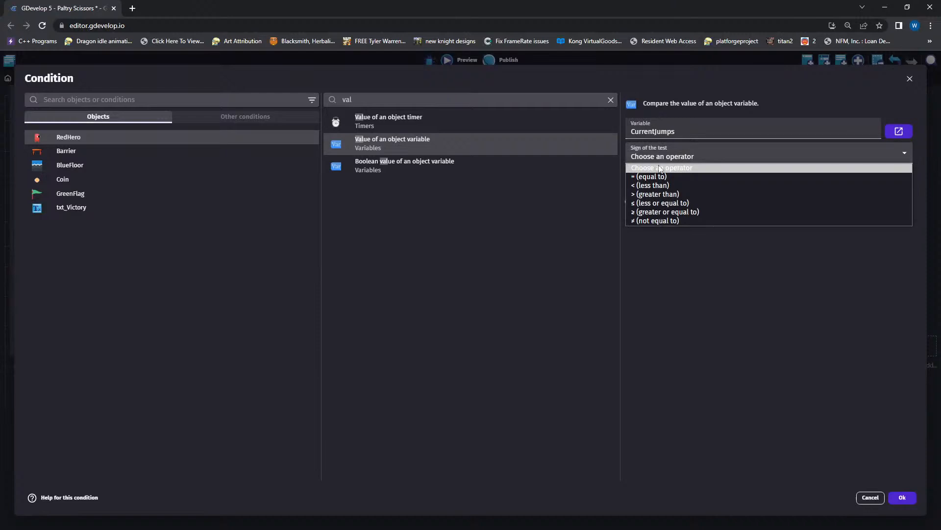
click(651, 157)
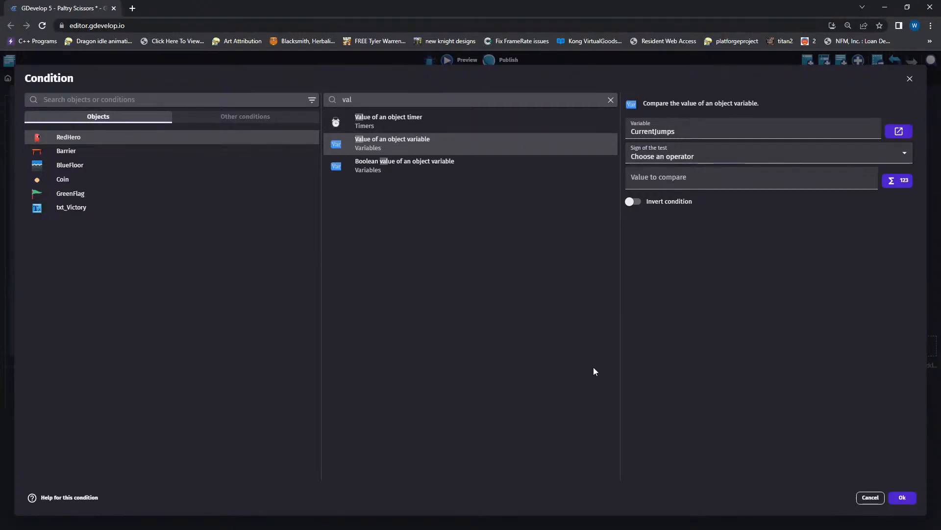
click(878, 499)
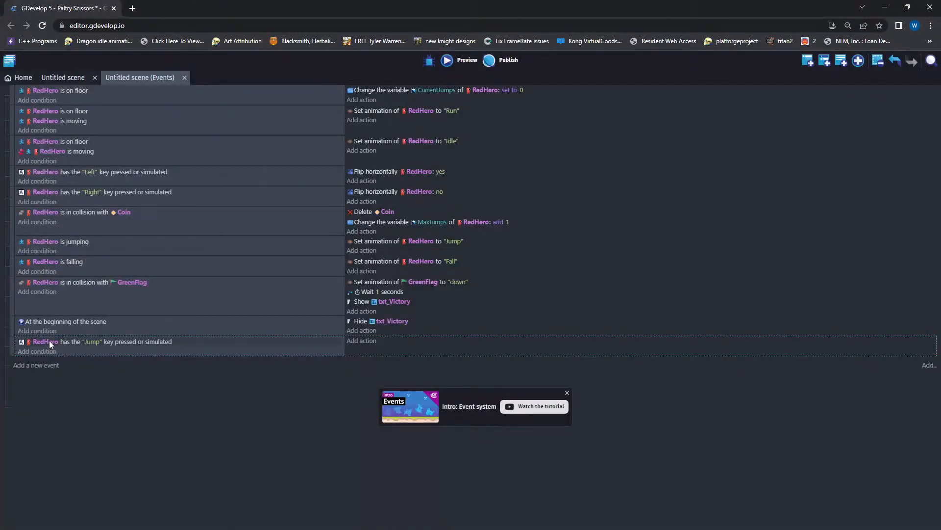
- Add an action to the Jump-key event that adds 1 to RedHero's CurrentJumps variable
click(354, 342)
click(96, 139)
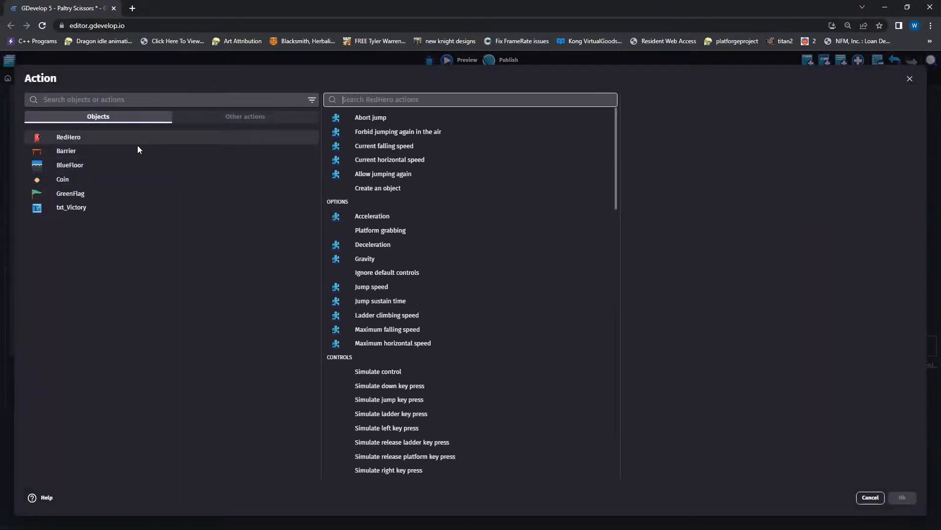
text(s)
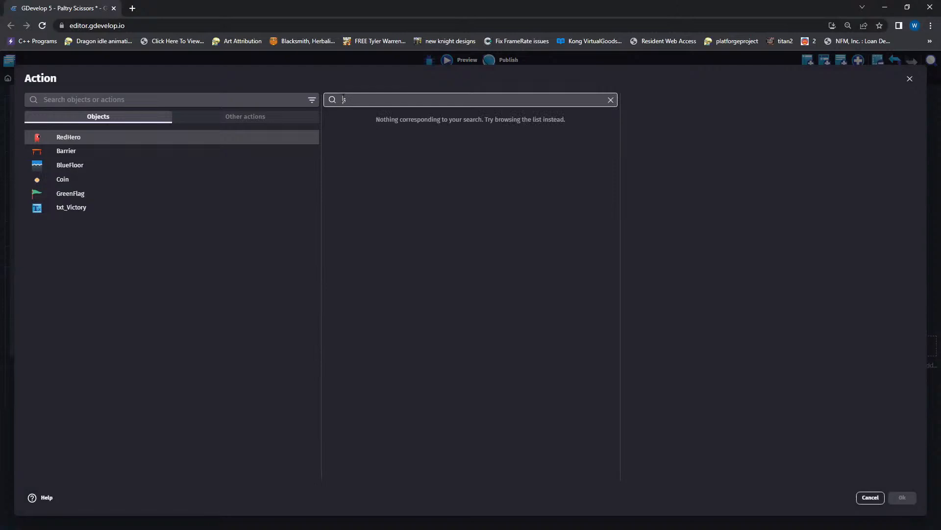
text(val)
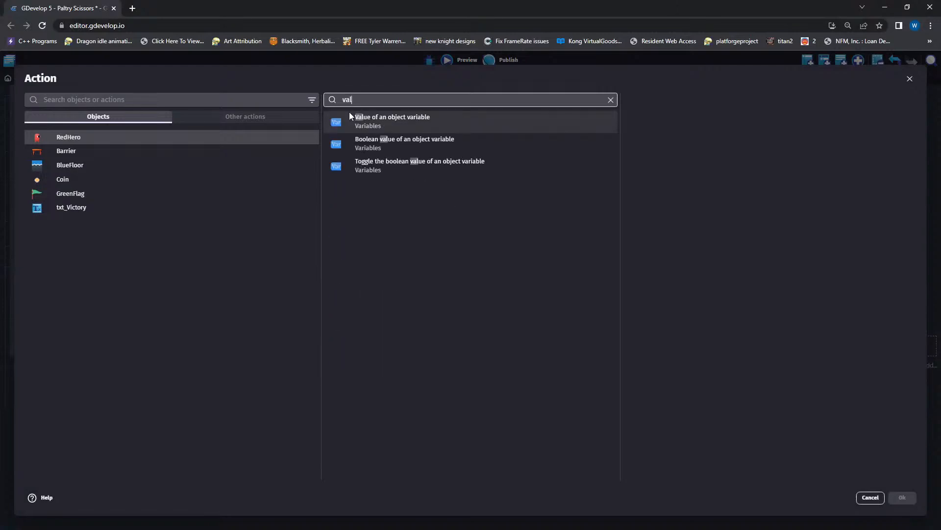
click(413, 129)
text(a)
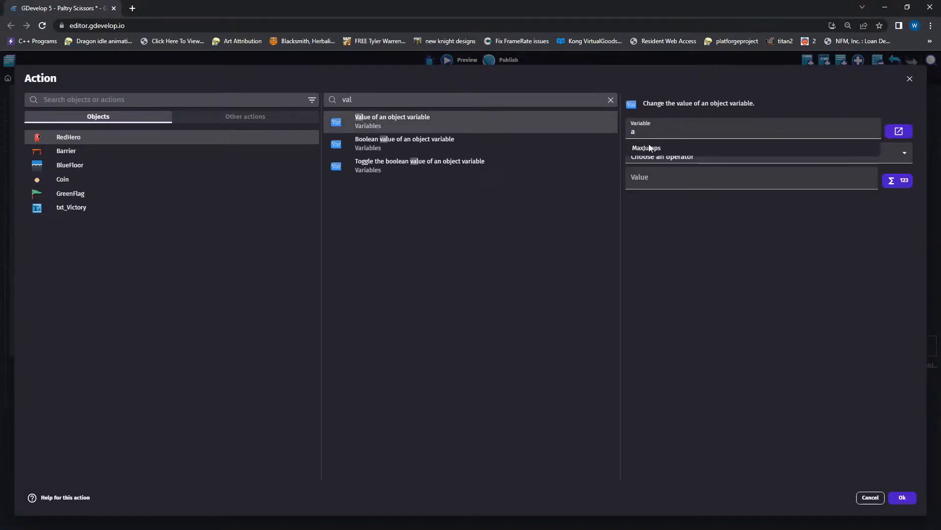
key(BackSpace)
click(646, 158)
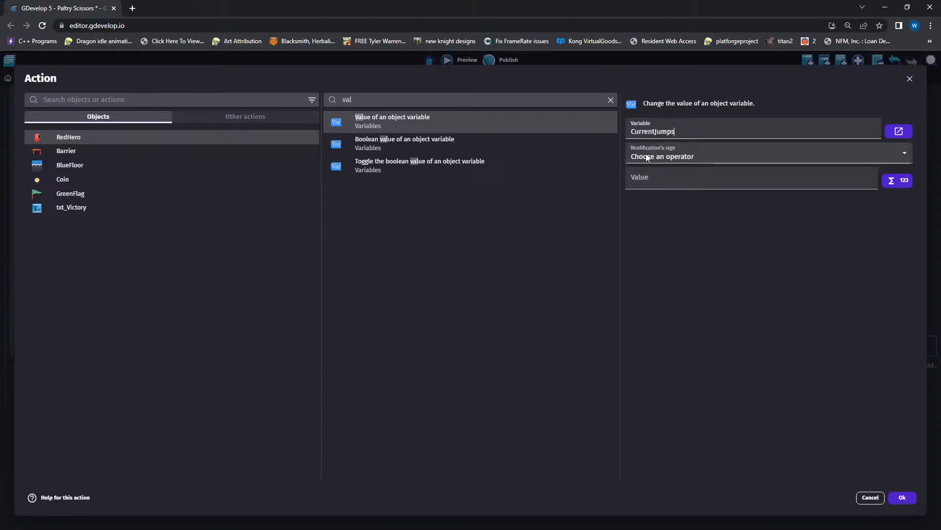
click(646, 157)
click(646, 190)
text(1)
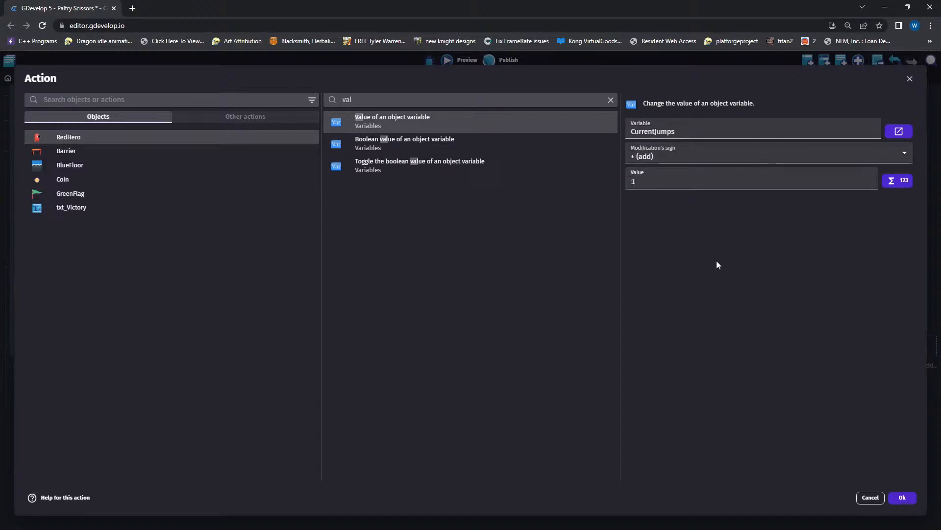
click(901, 497)
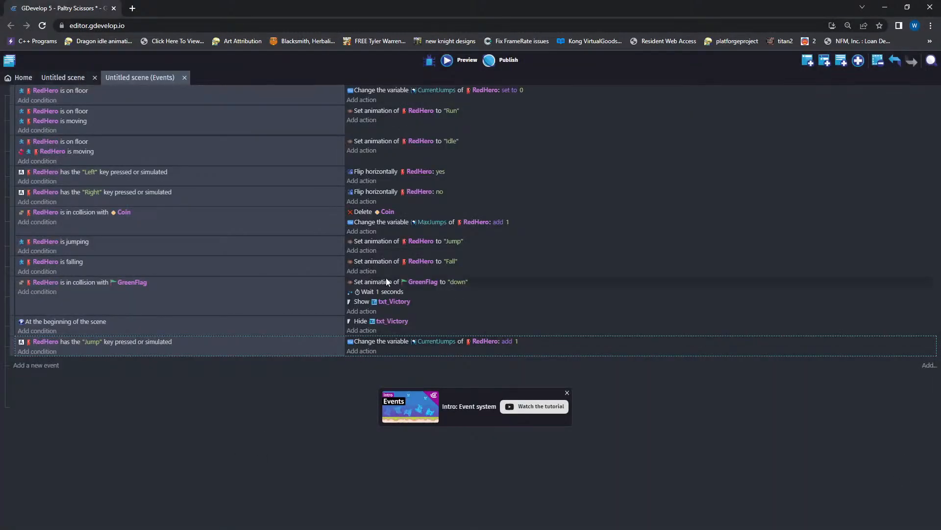
- Start a condition on the Jump-key event comparing RedHero's CurrentJumps variable with the < (less than) operator
click(39, 352)
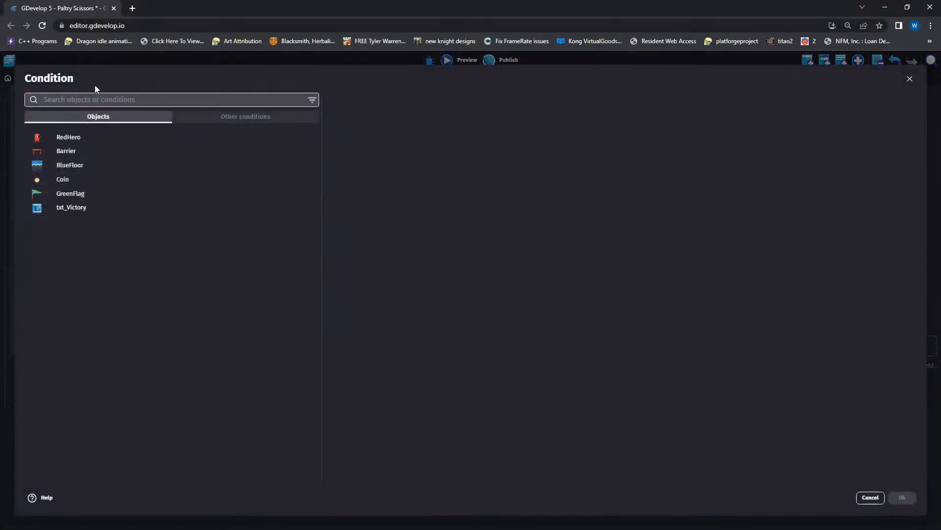
click(61, 139)
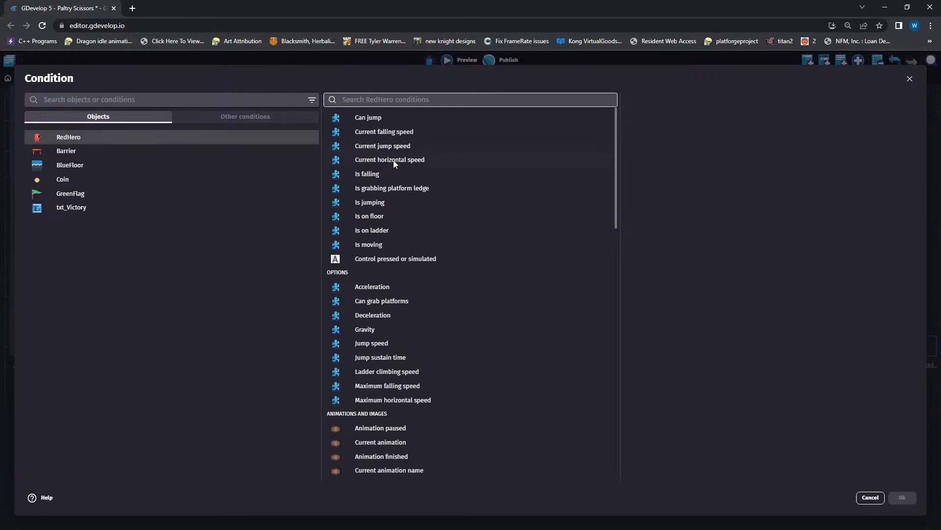
text(val)
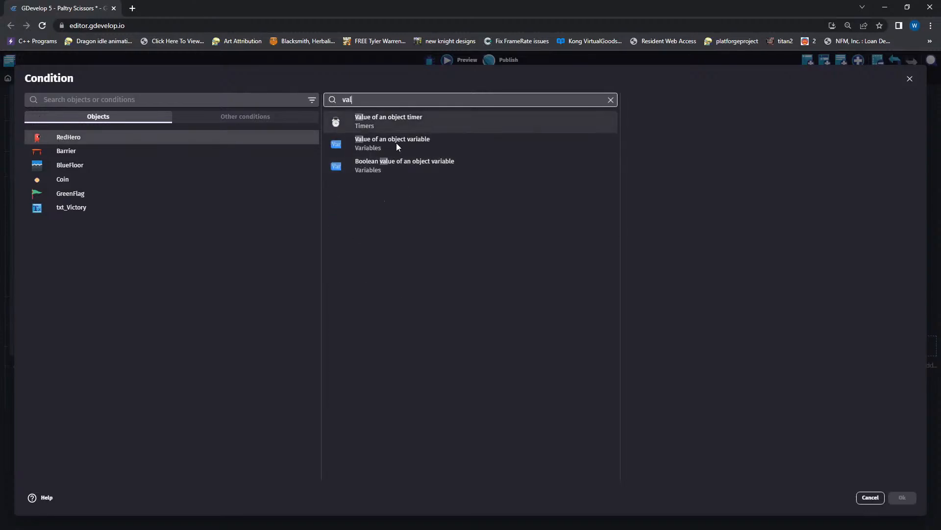
click(392, 143)
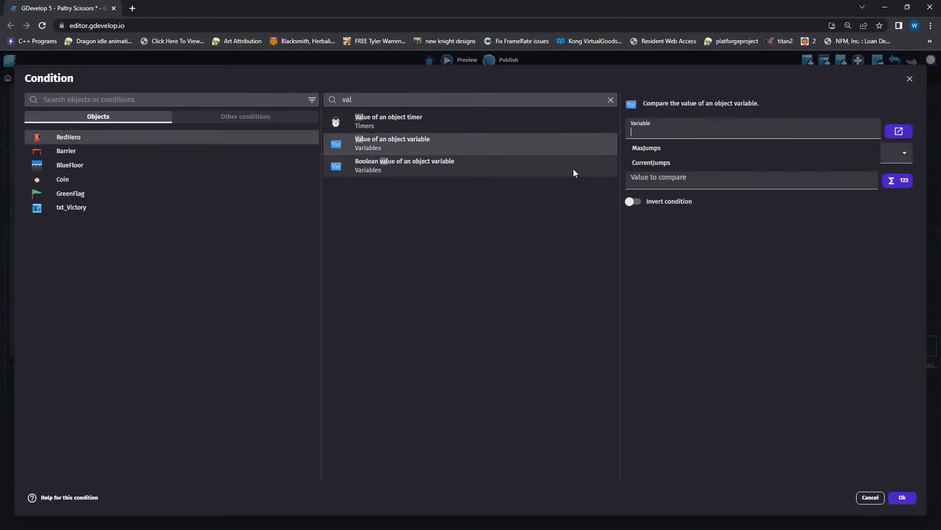
click(649, 133)
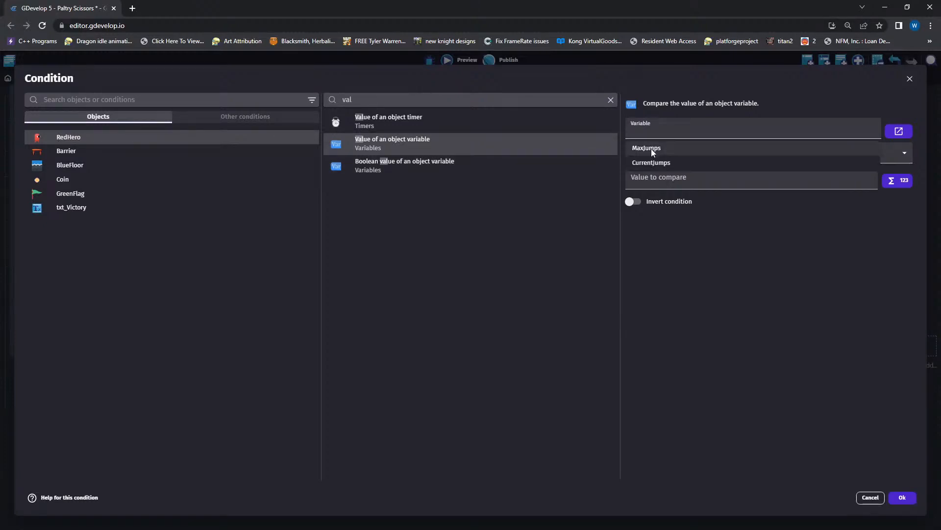
click(648, 163)
click(657, 156)
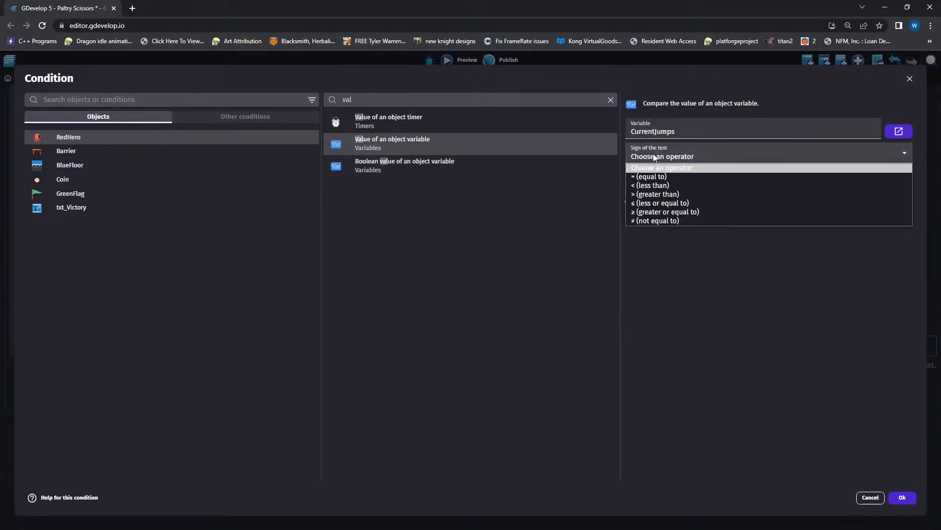
click(657, 186)
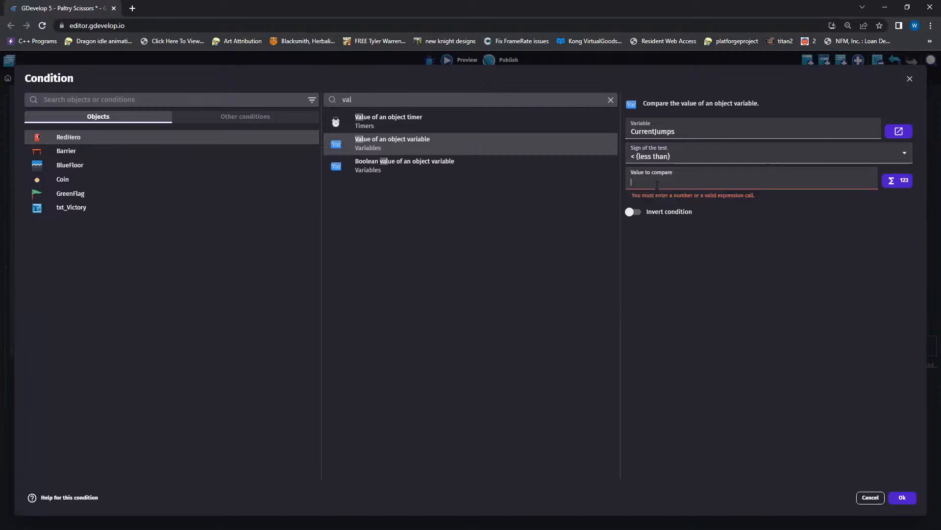
- Set the comparison value to RedHero.Variable(MaxJumps) and accept the condition
text(Re)
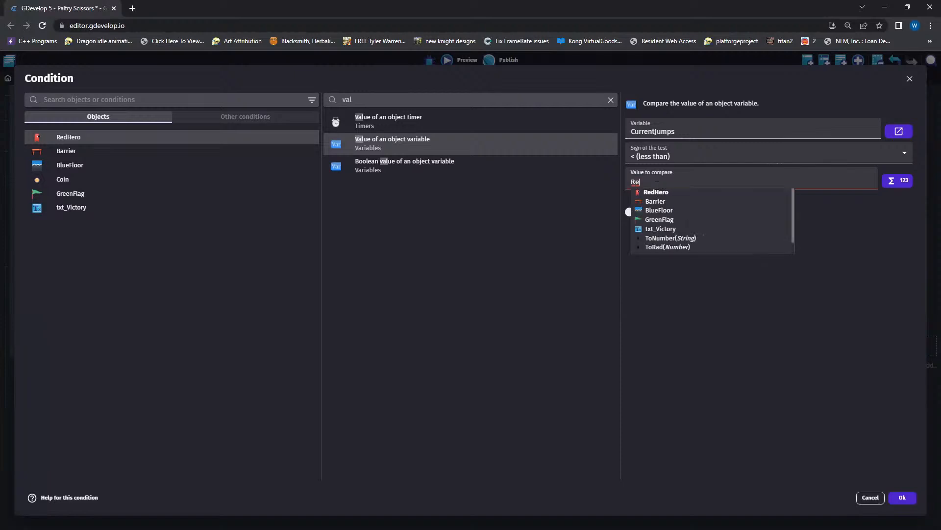
text(dHero.)
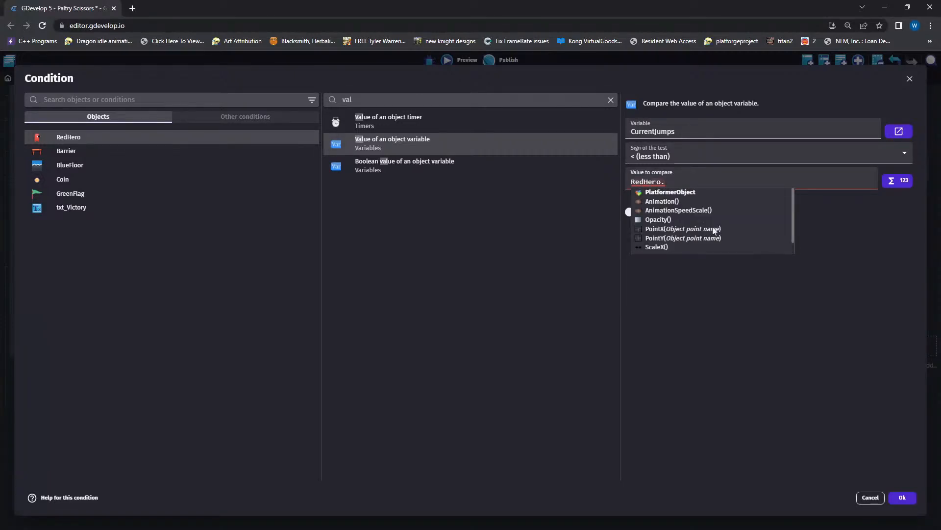
text(va)
key(Down)
key(Up)
key(Return)
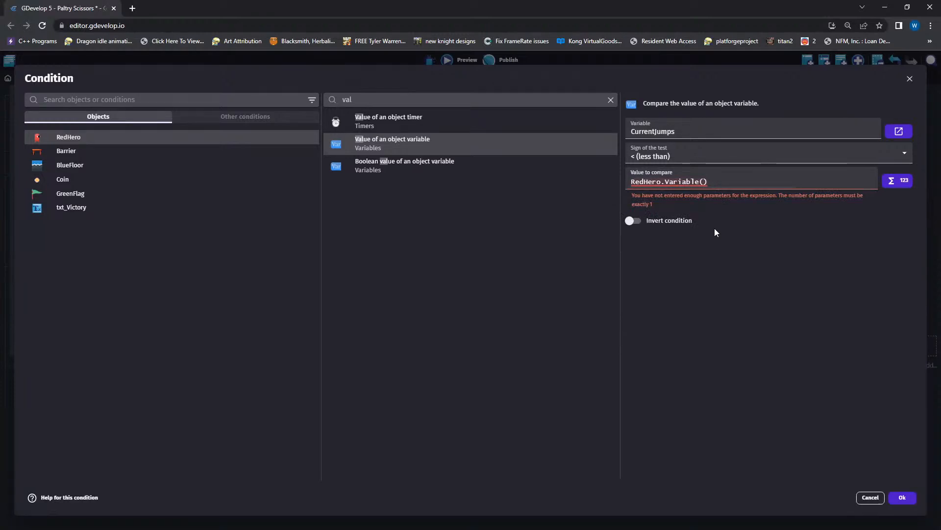
text(M)
key(Return)
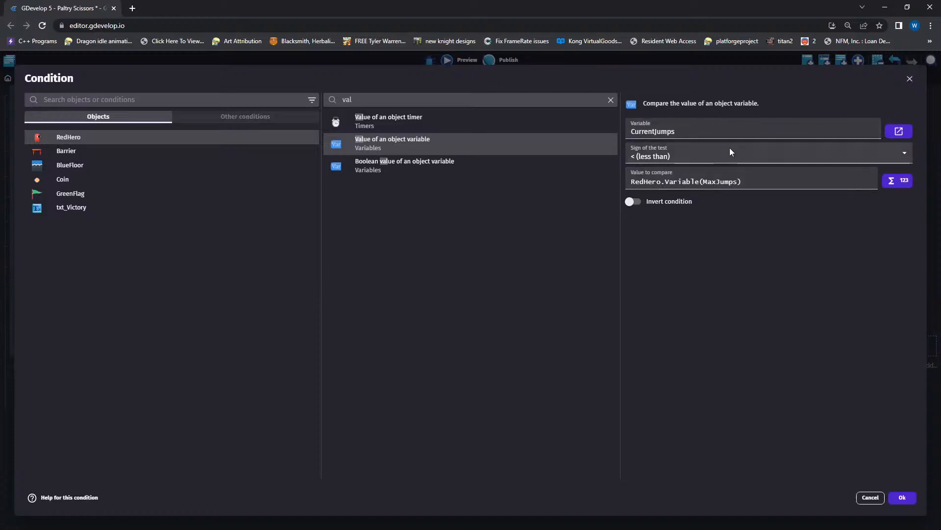
click(905, 498)
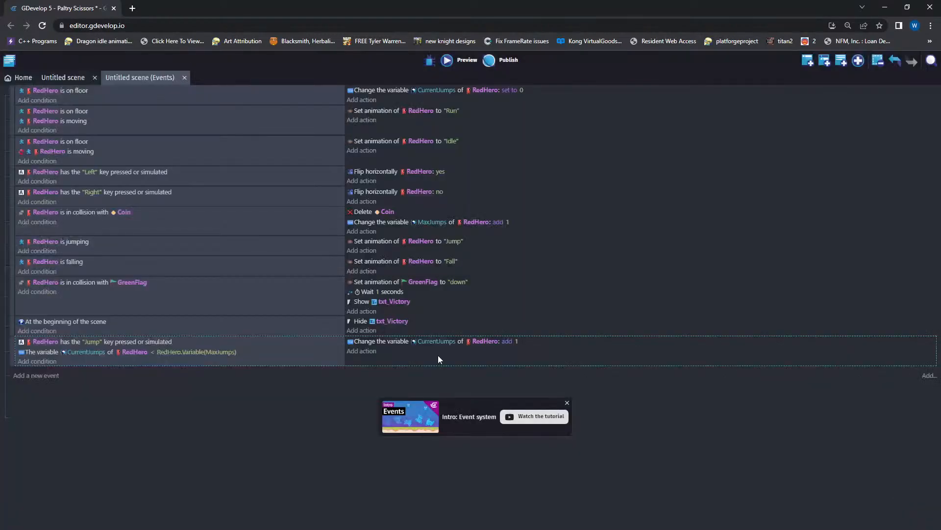
- Add the "Allow jumping again" action for RedHero to the Jump-key event
click(366, 351)
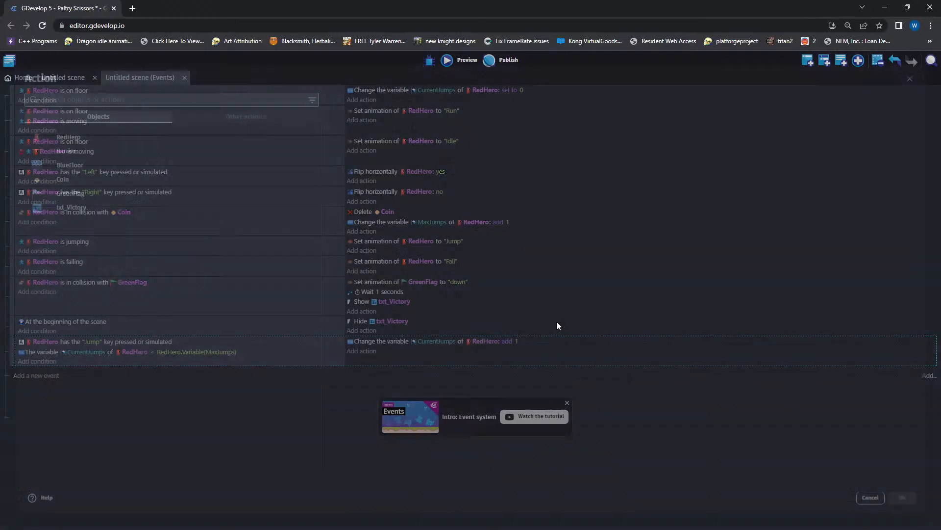
click(74, 140)
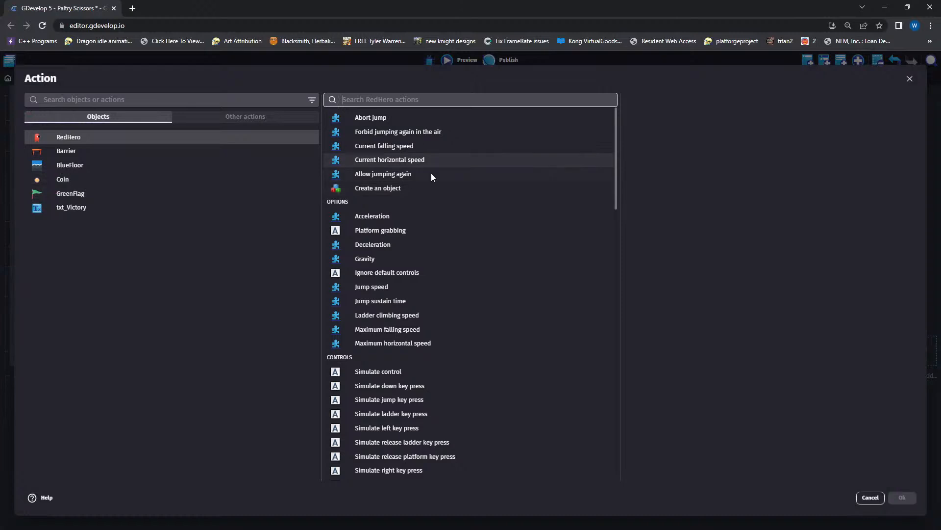
click(365, 177)
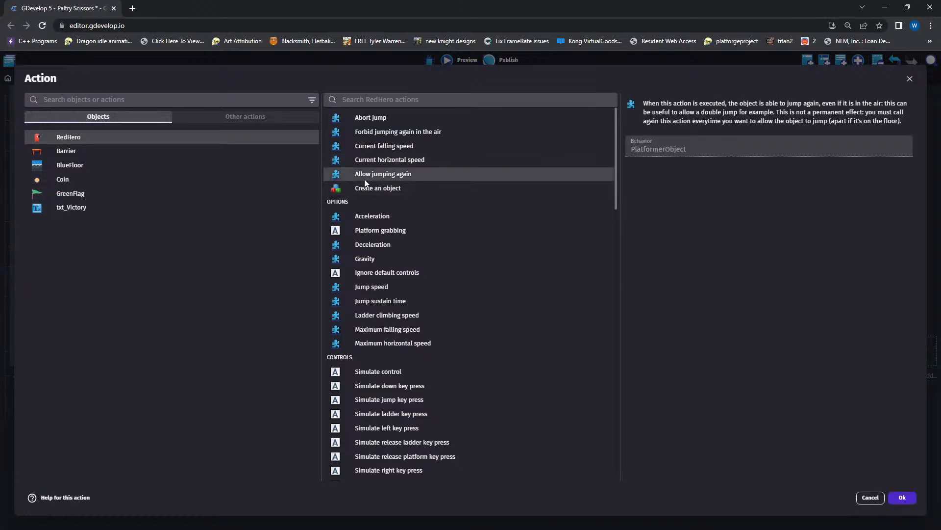
click(903, 498)
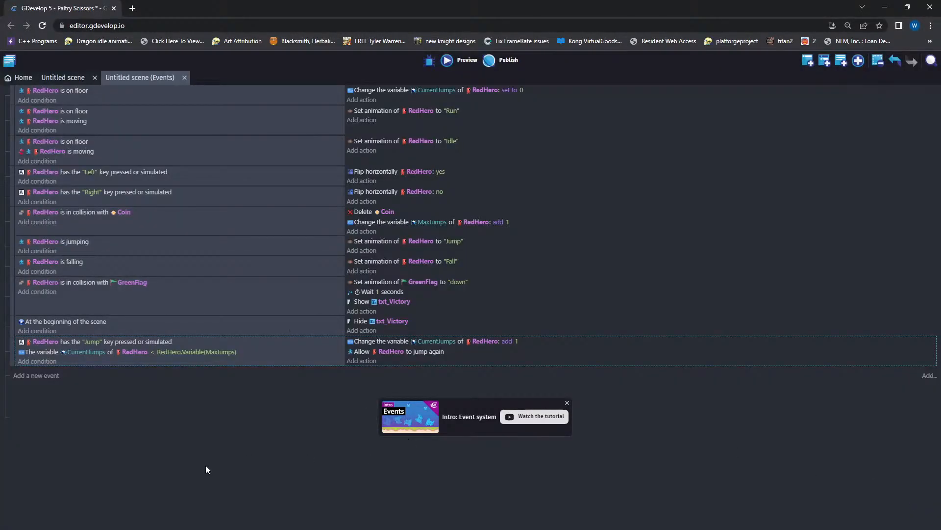
- Preview the game and test RedHero's jumping before and after collecting the coin
click(459, 60)
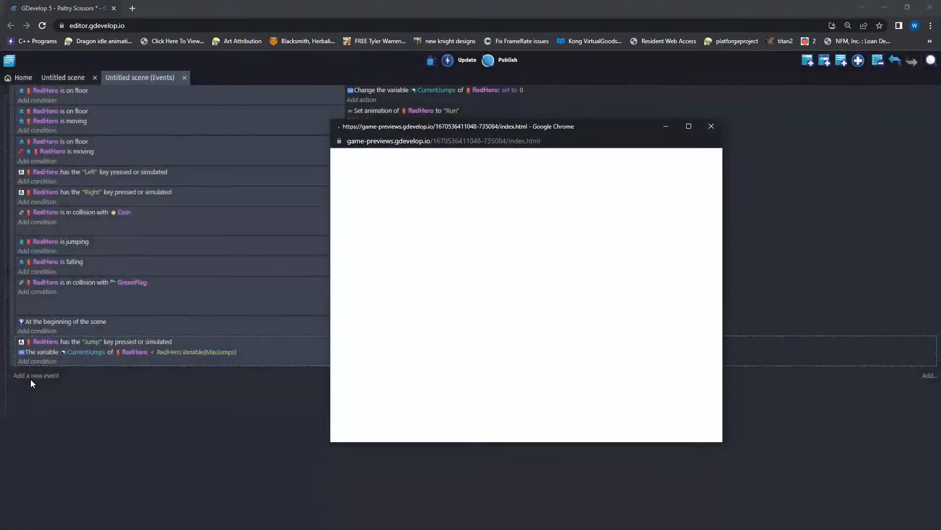
key(space)
key(Right)
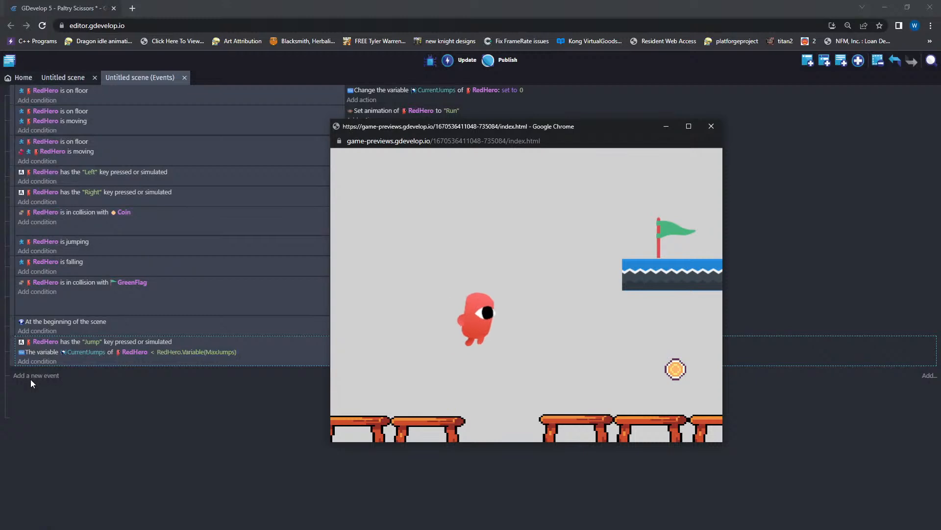
key(space)
key(space)
key(Left)
key(Right)
key(Left)
key(space)
key(space)
key(space)
key(space)
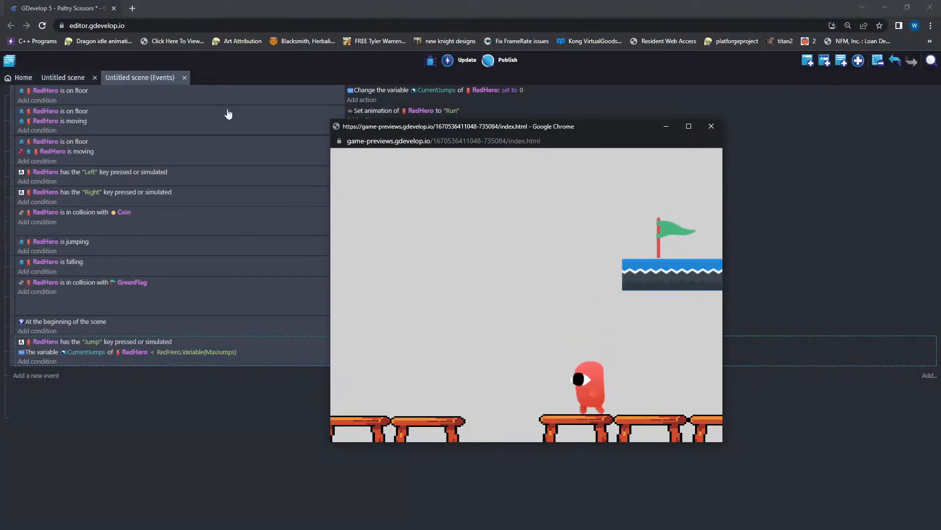
- Start a game preview with the debugger and performance profiler, dismissing the subscription offer
click(237, 55)
click(429, 63)
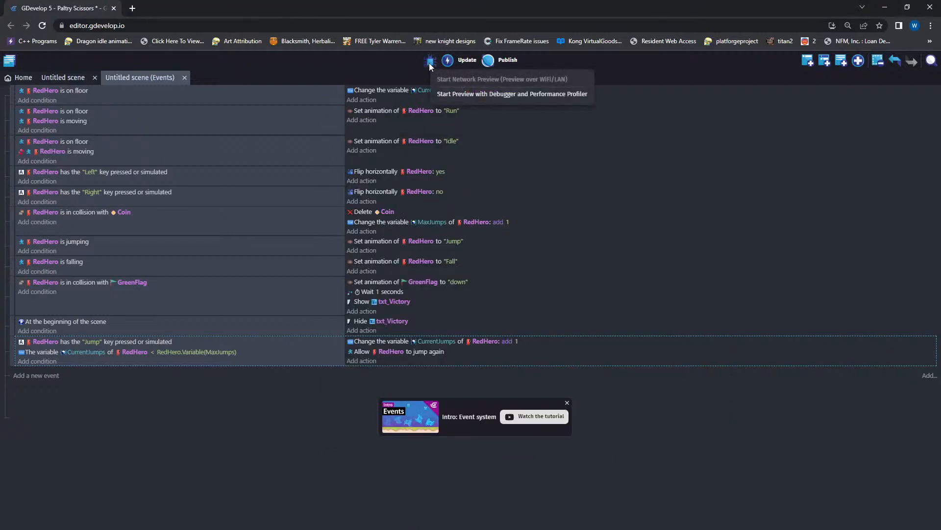
click(457, 94)
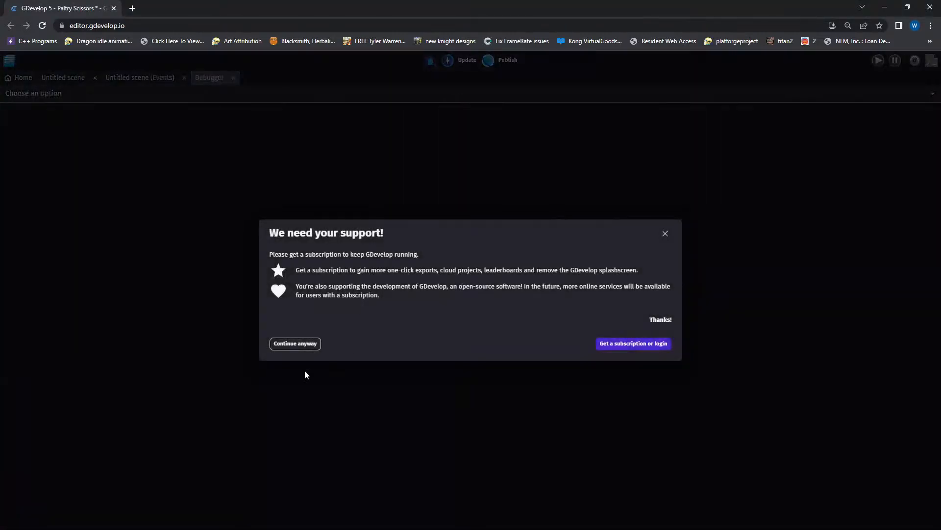
click(302, 345)
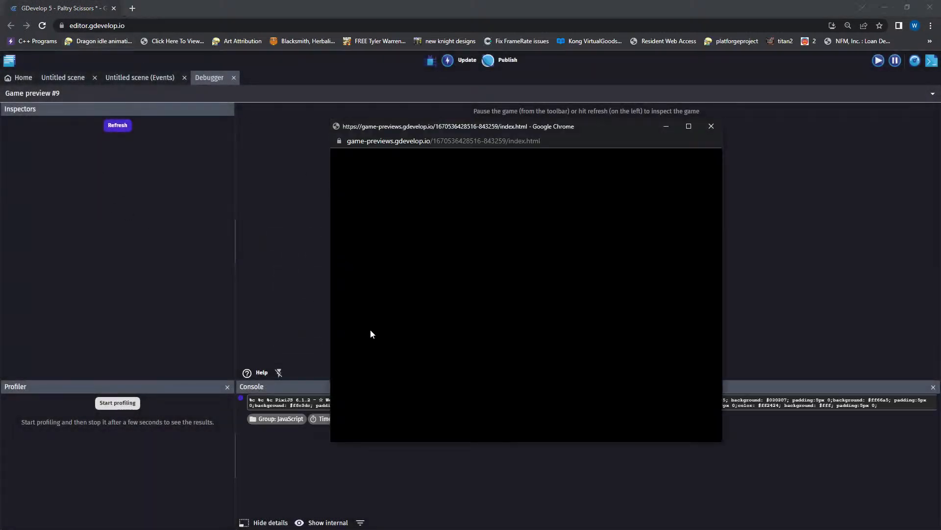
- Load the debugger's data and inspect the variables of RedHero instance #1
click(128, 127)
click(127, 125)
click(79, 211)
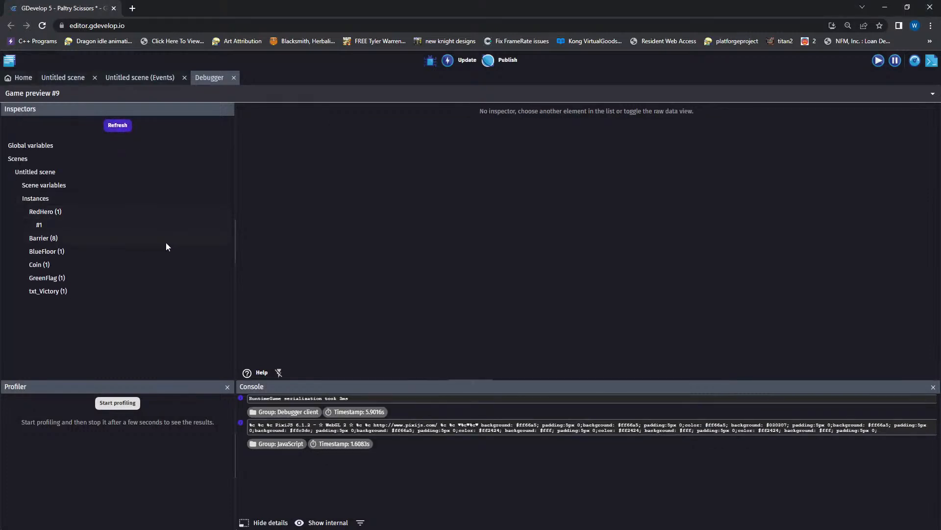
click(81, 225)
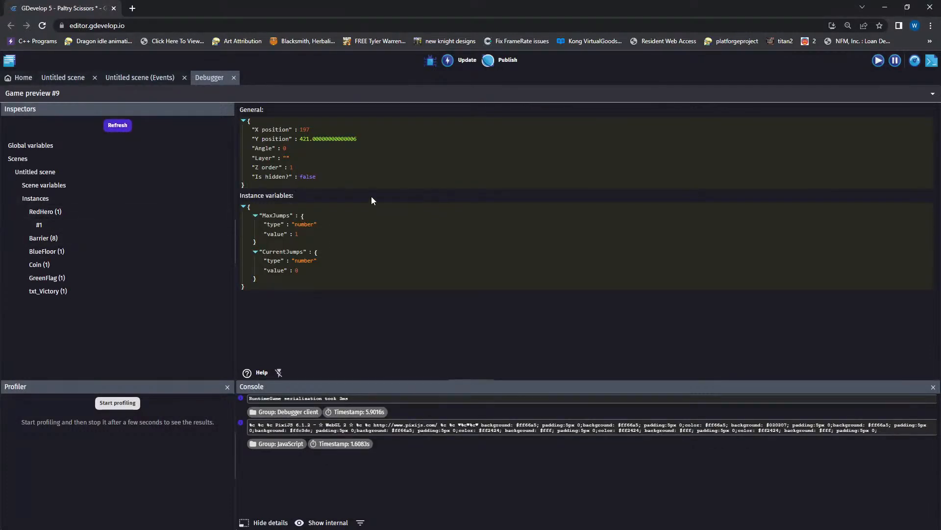
- Make RedHero jump in the preview and refresh the debugger to check MaxJumps and CurrentJumps
key(alt+Tab)
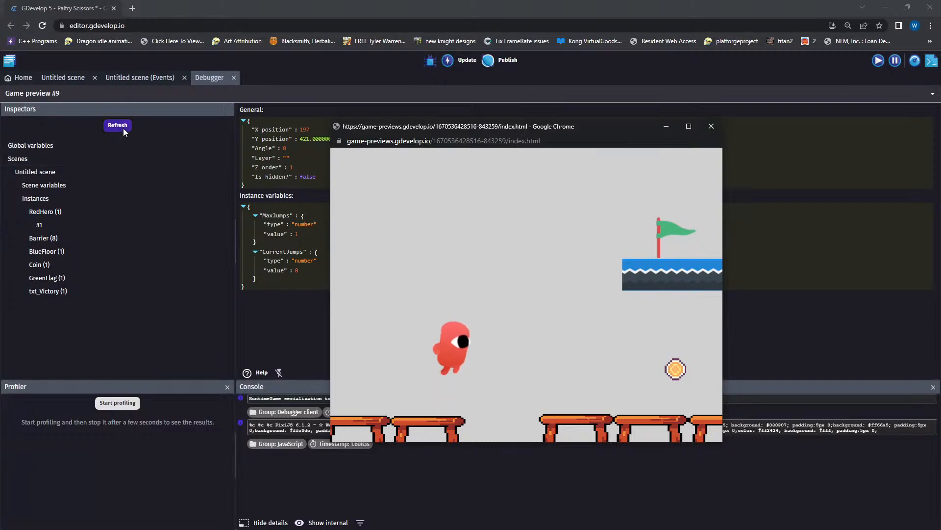
click(123, 128)
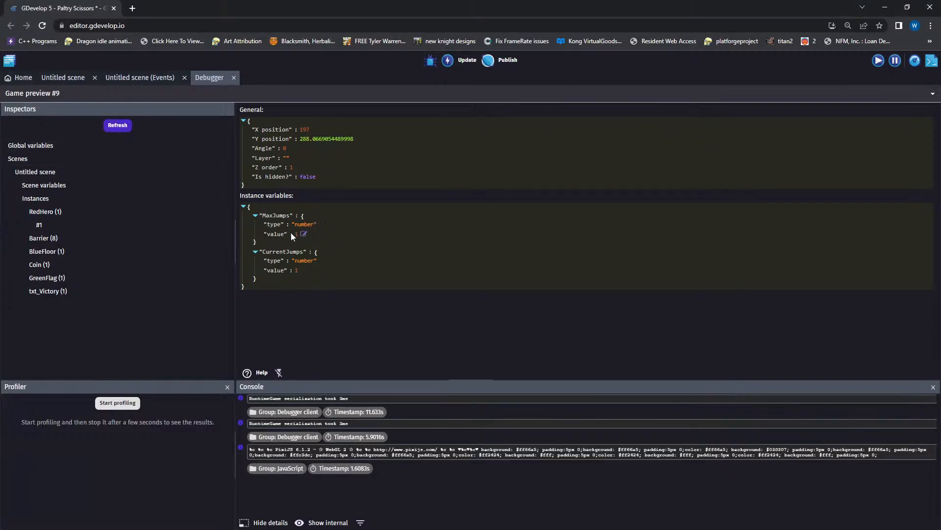
key(alt+Tab)
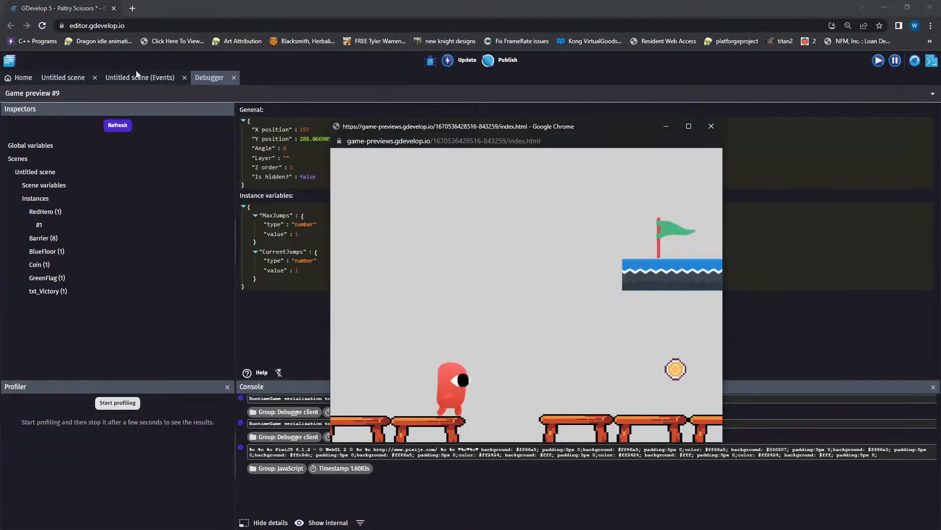
- Review the coin event, move RedHero across the gap to collect the coin, and inspect its variables in the debugger
click(63, 77)
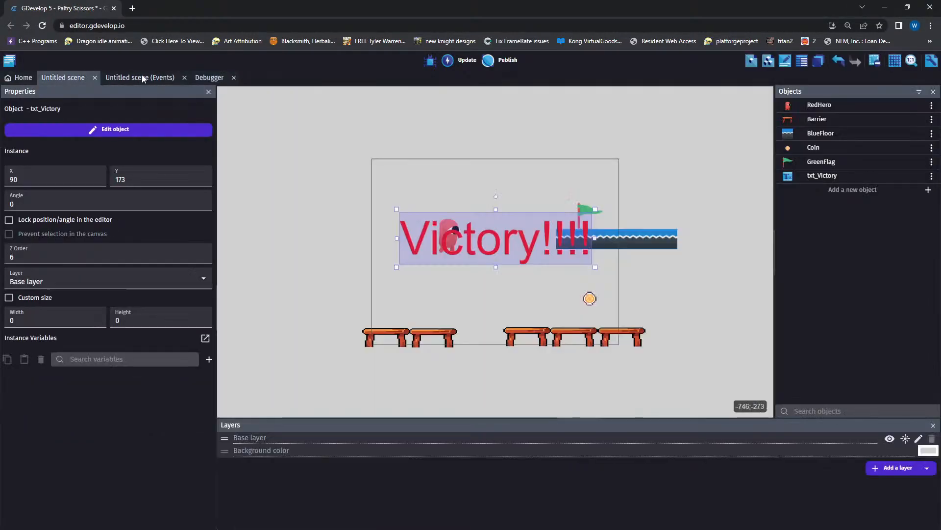
click(143, 78)
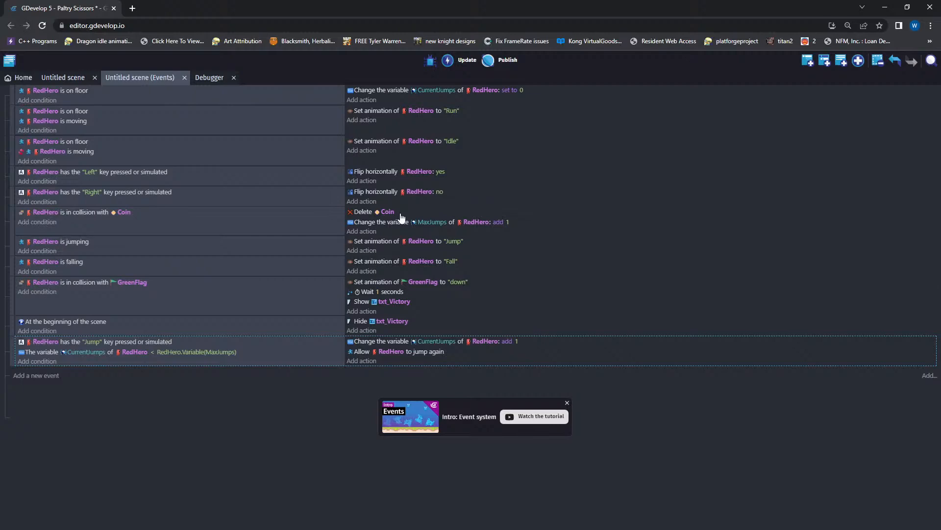
key(alt+Tab)
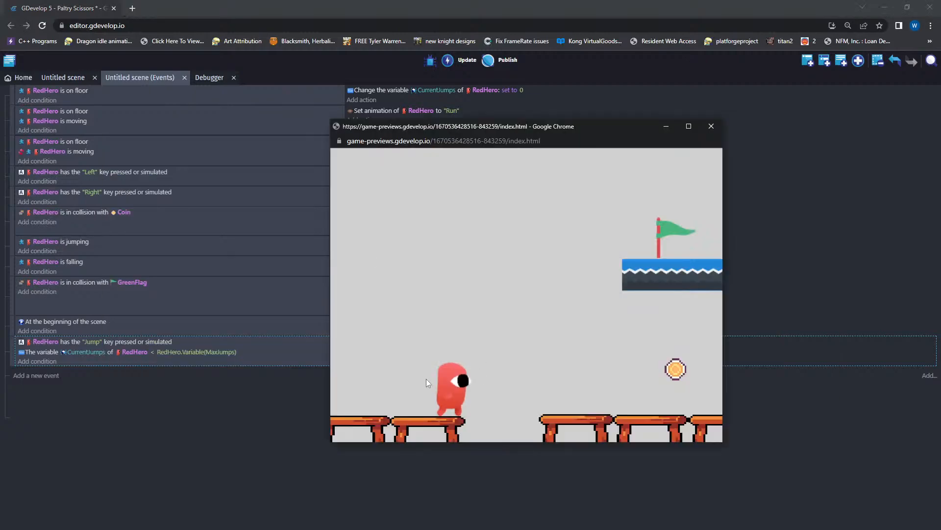
key(Right)
key(space)
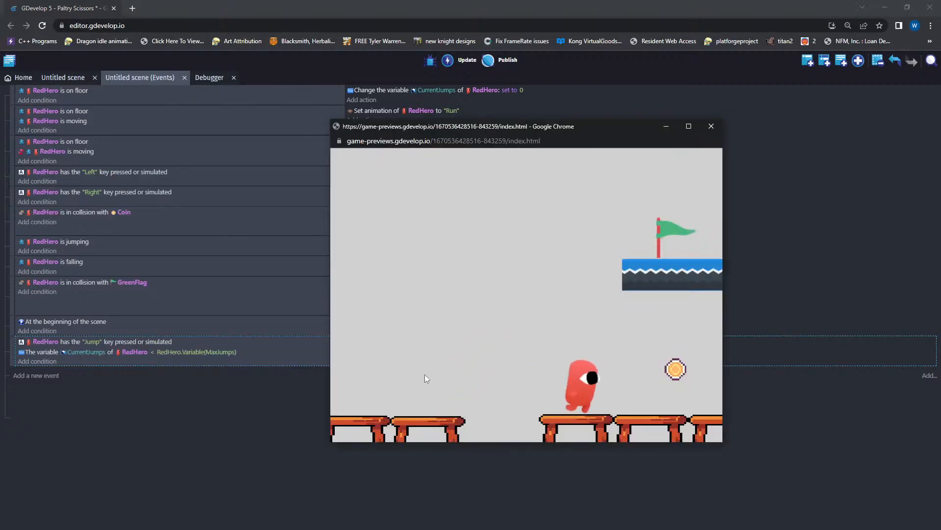
click(209, 77)
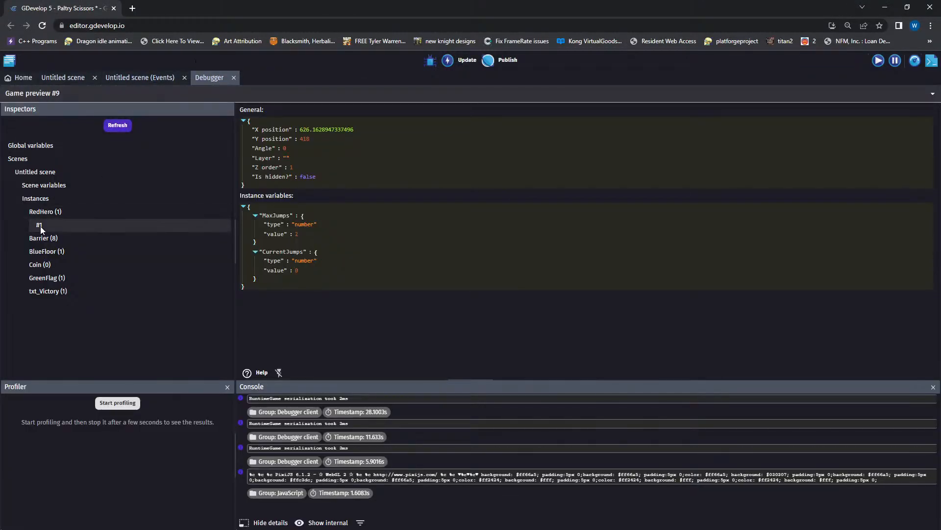
- Make RedHero jump after collecting the coin and refresh the debugger to check CurrentJumps against MaxJumps
click(149, 76)
click(215, 78)
key(alt+Tab)
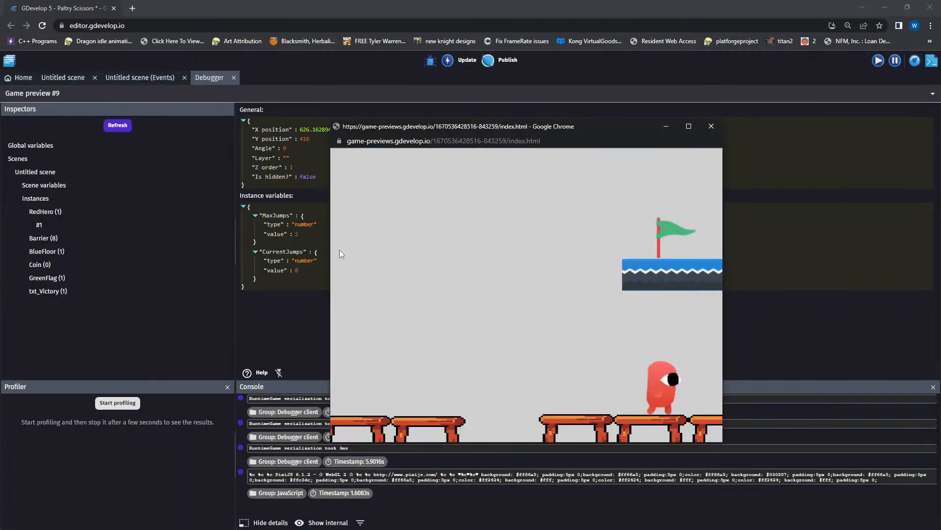
click(121, 126)
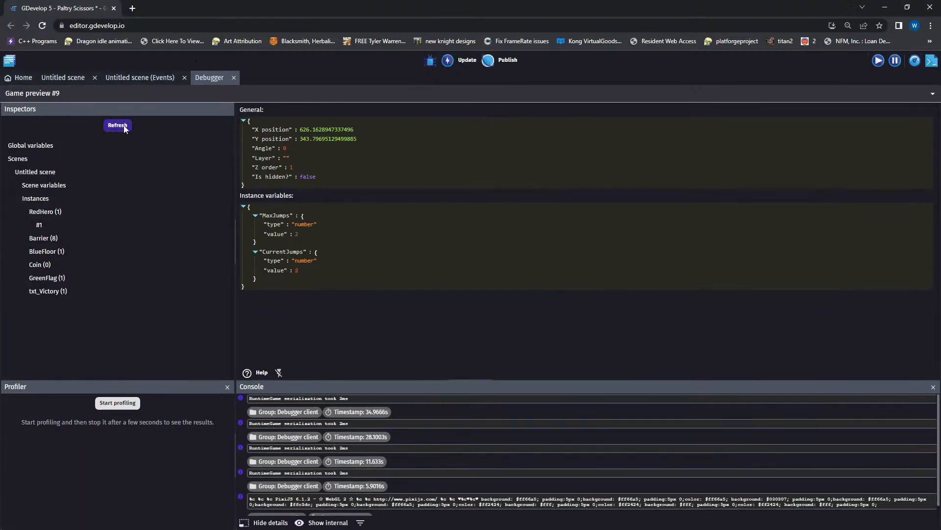
key(alt+Tab)
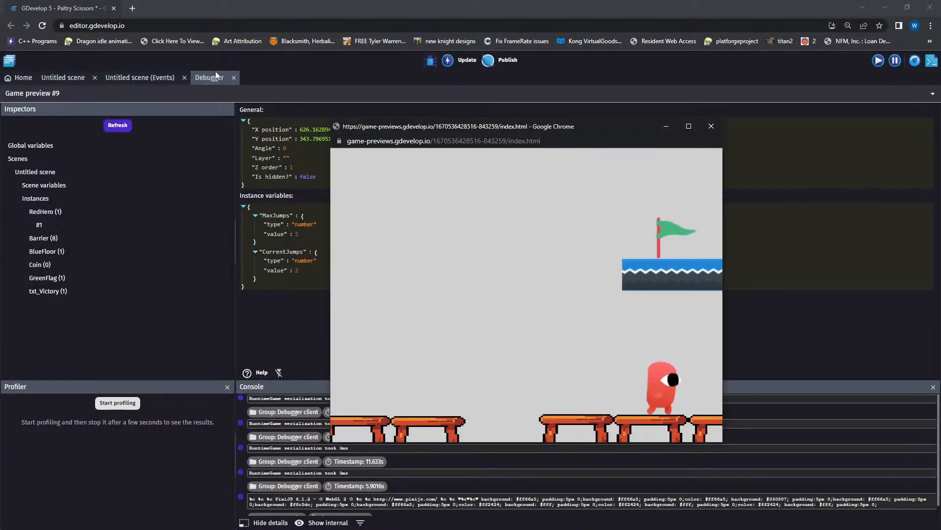
- Add a "Trigger once while true" condition to RedHero's Jump-key event
click(148, 76)
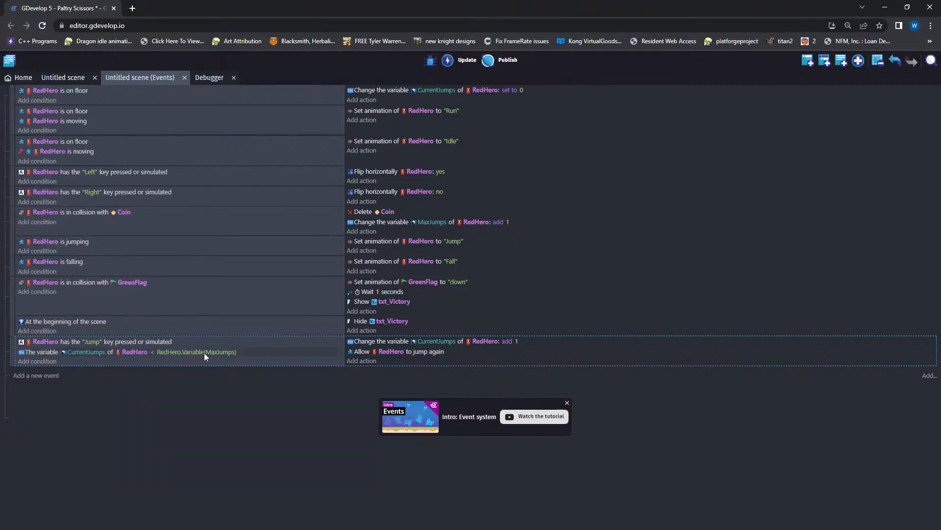
click(37, 362)
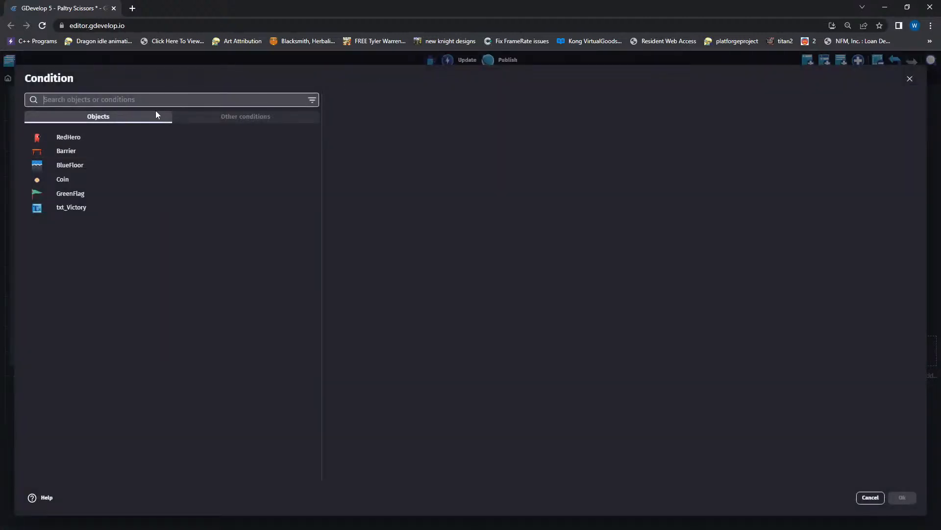
text(once)
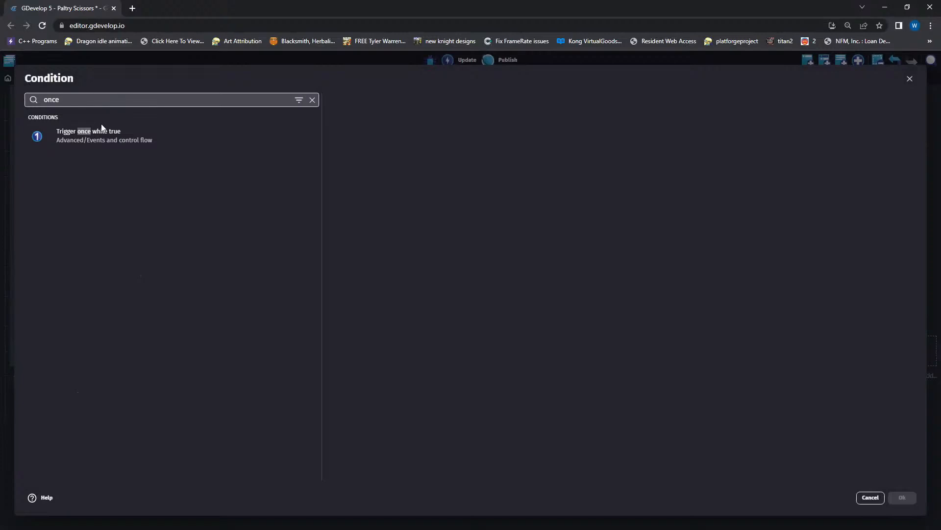
click(101, 132)
click(903, 498)
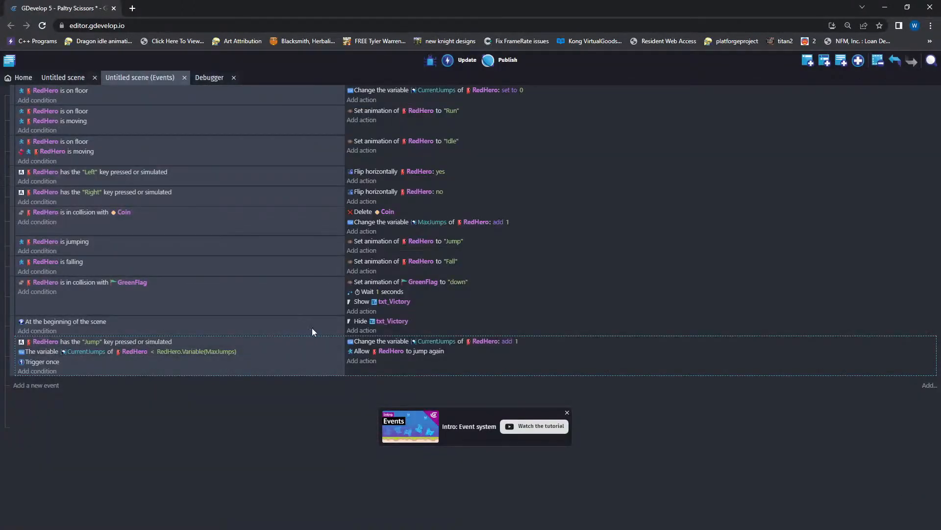
- Update the preview and jump RedHero across the gap to collect the coin
click(460, 60)
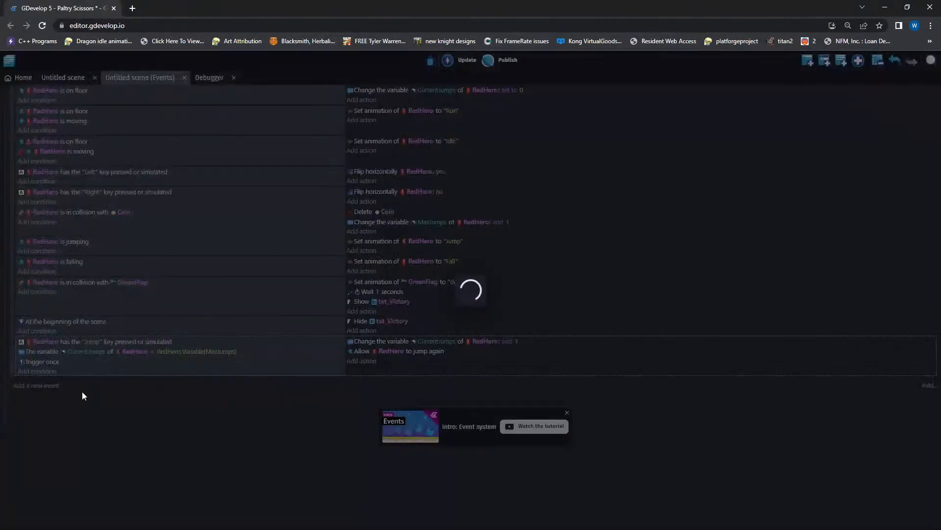
key(Right)
key(Left)
key(space)
key(Right)
key(space)
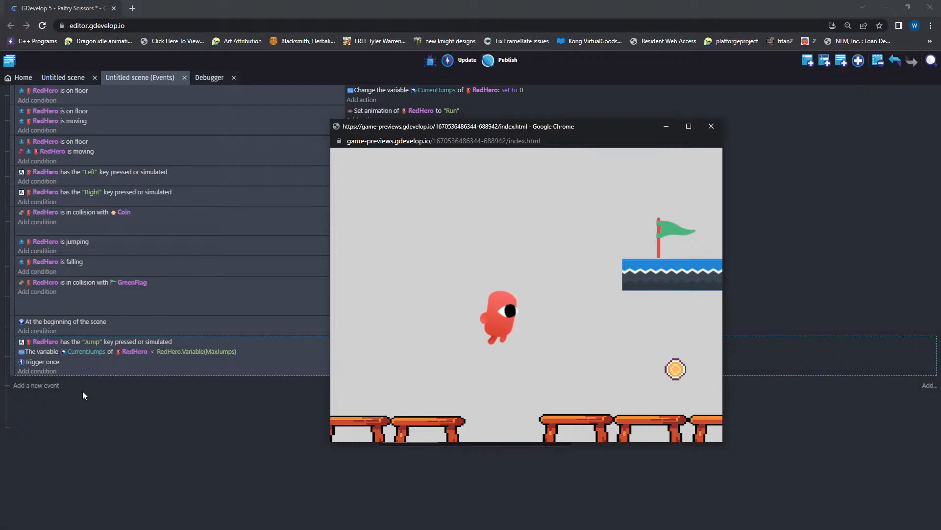
key(Left)
key(space)
key(Left)
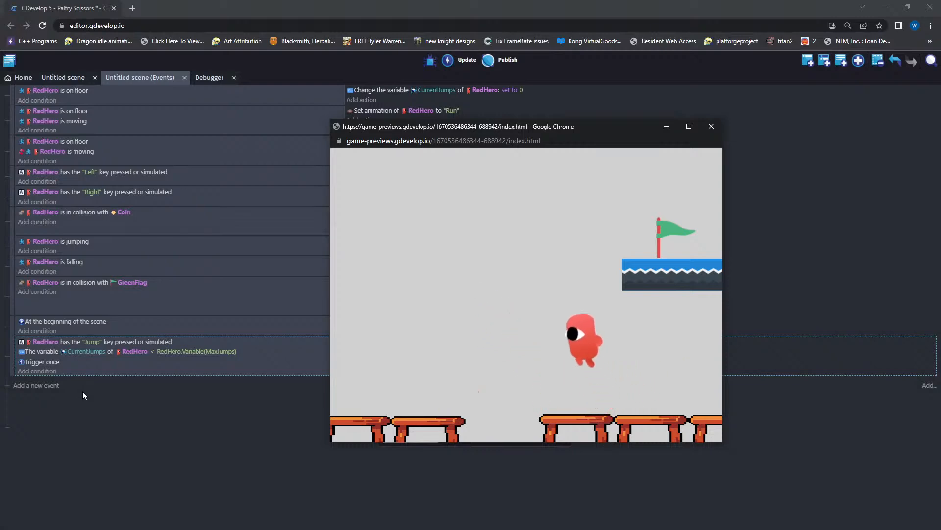
- Test RedHero's extra jumps below and toward the flag platform, and close the preview
key(Right)
key(Left)
key(space)
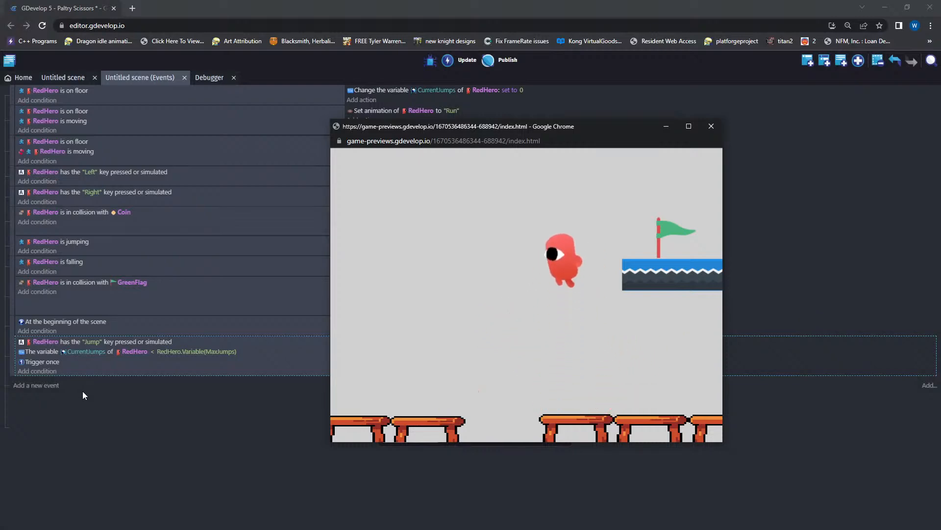
key(space)
key(space)
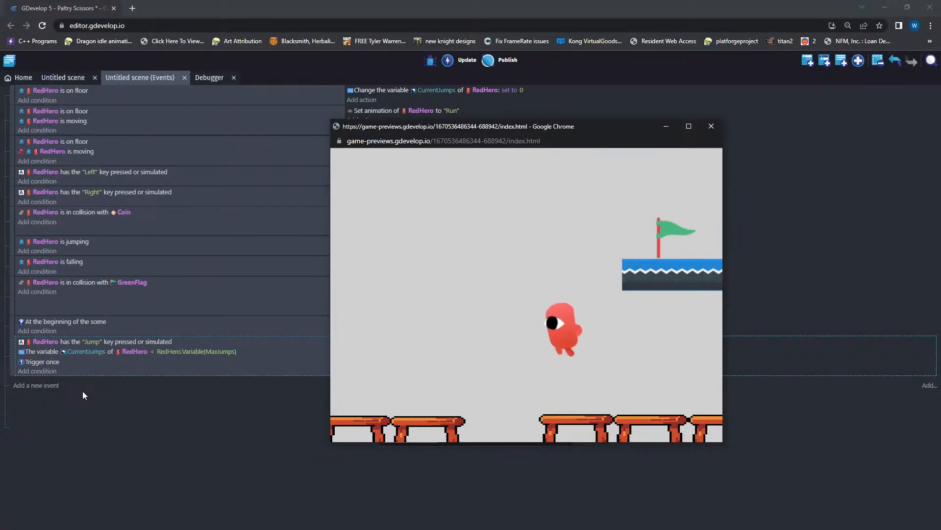
key(Right)
key(Left)
key(space)
key(Right)
key(Left)
key(space)
key(Right)
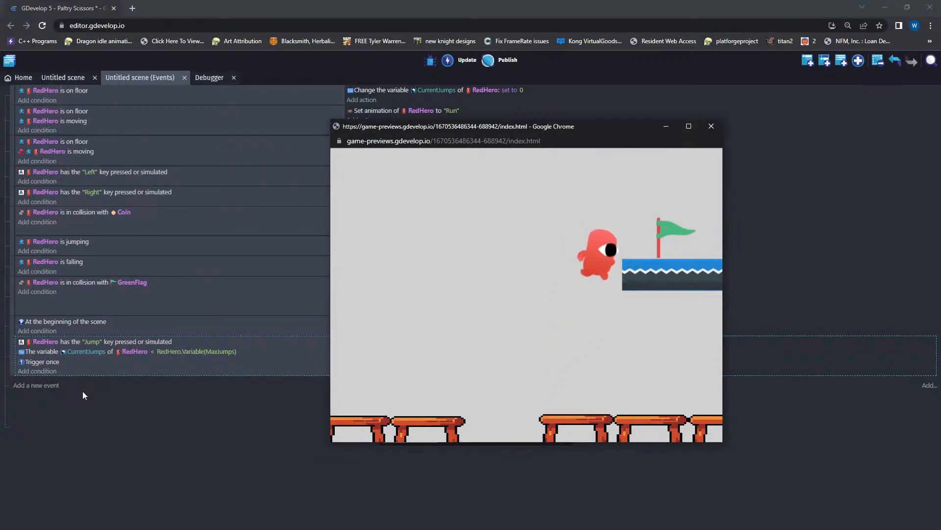
click(711, 126)
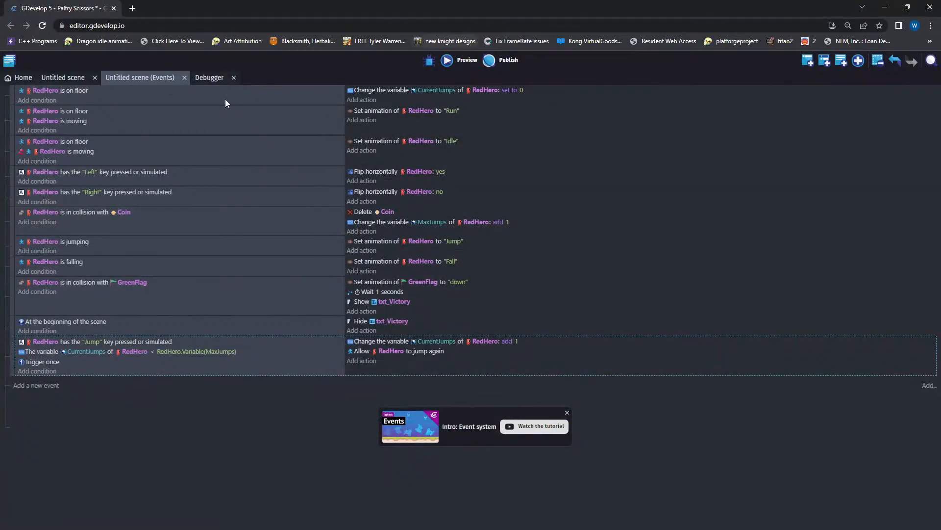
- Place another Coin above the leftmost barriers at about X 43, Y 455, sized 33 by 33, and preview the scene
click(76, 77)
drag(813, 147, 376, 291)
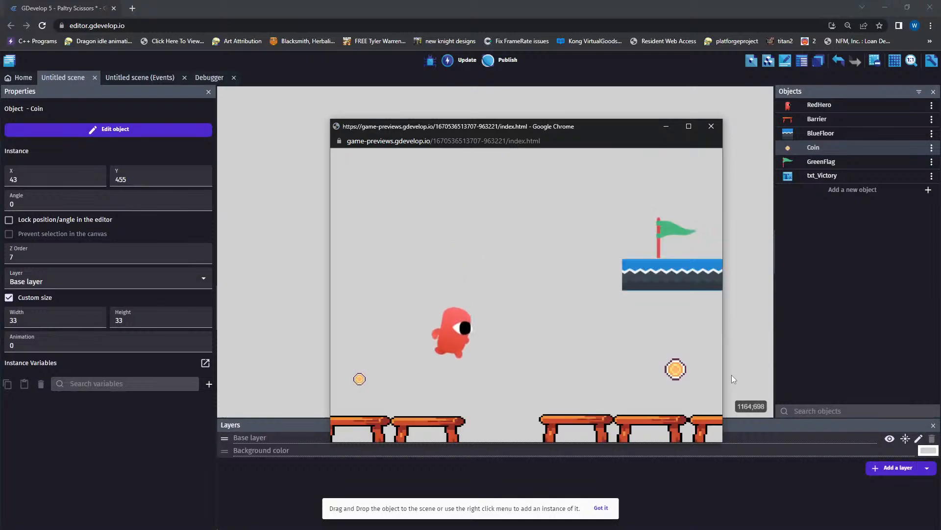
- Play through the preview, collecting both coins and using the extra jumps to bring RedHero to the green flag
key(space)
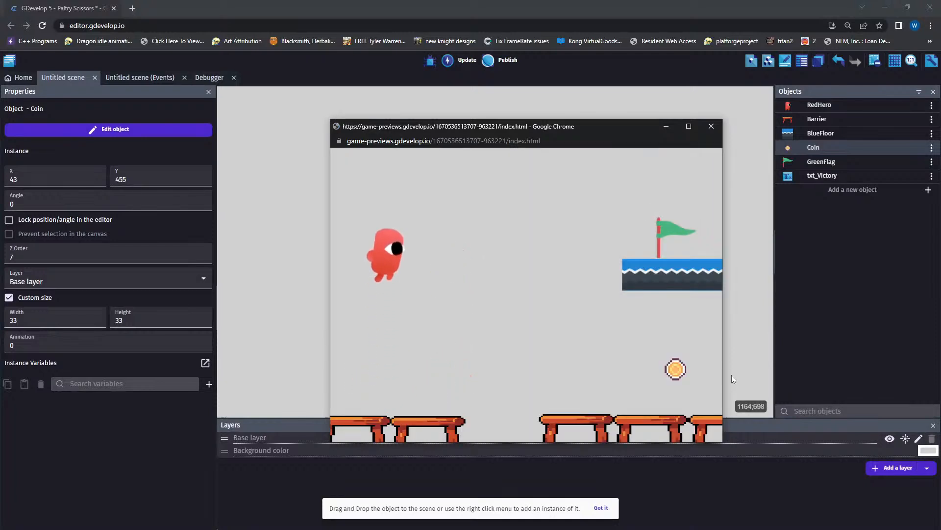
key(Right)
key(space)
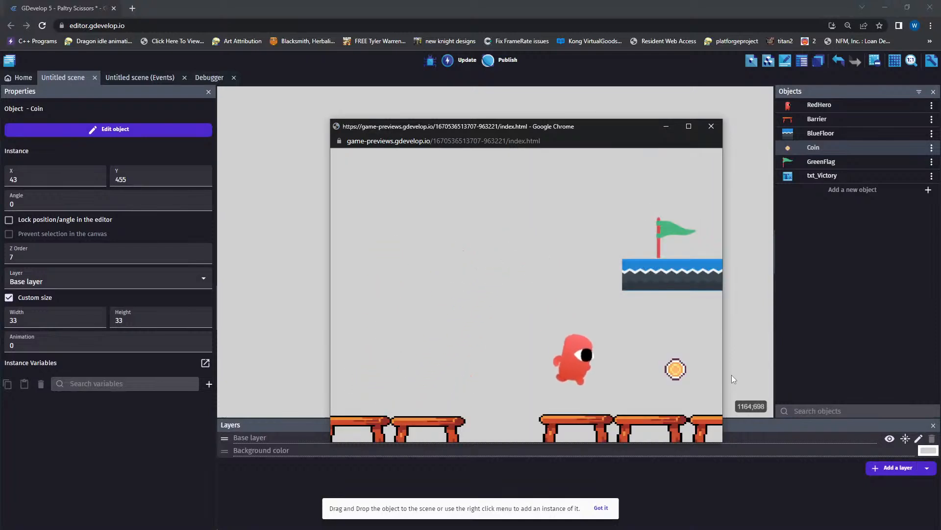
key(Left)
key(space)
key(Right)
key(Left)
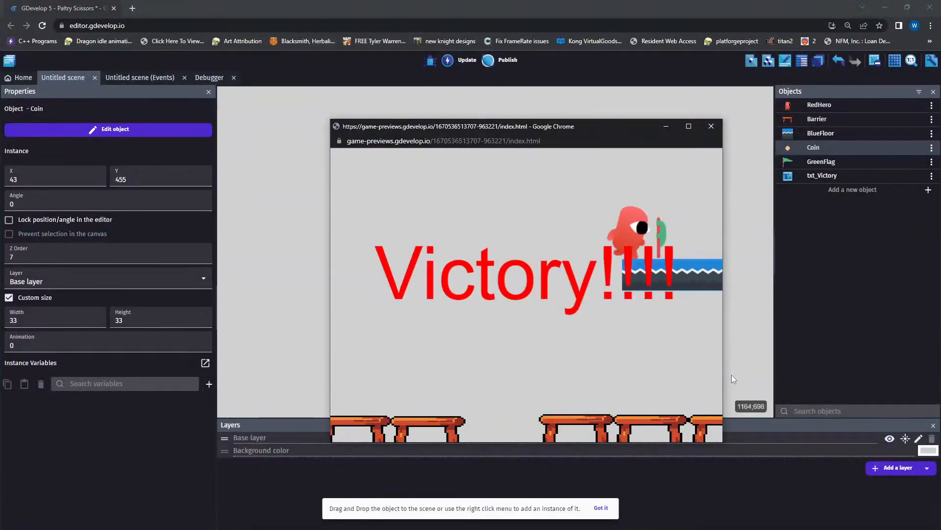
key(Left)
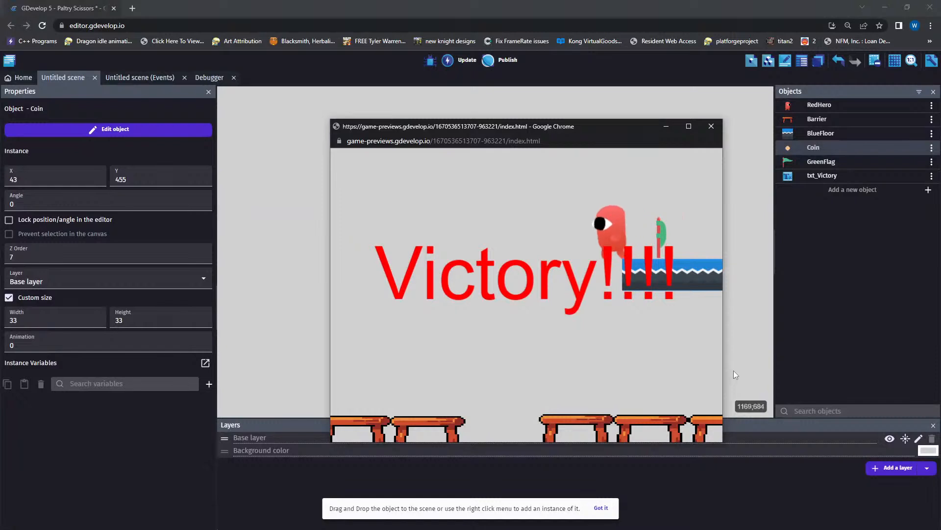